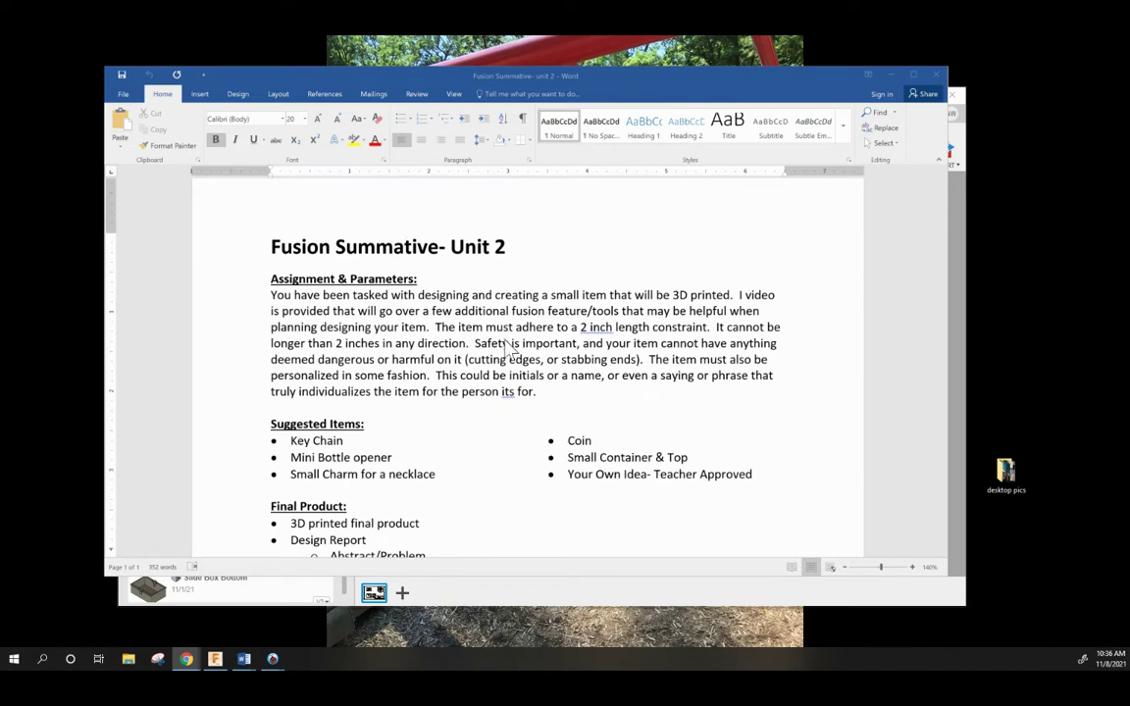
Review the assignment parameters, suggested items and final product requirements in the Fusion Summative- Unit 2 document.
{"action": "left_click", "coordinate": [573, 394]}
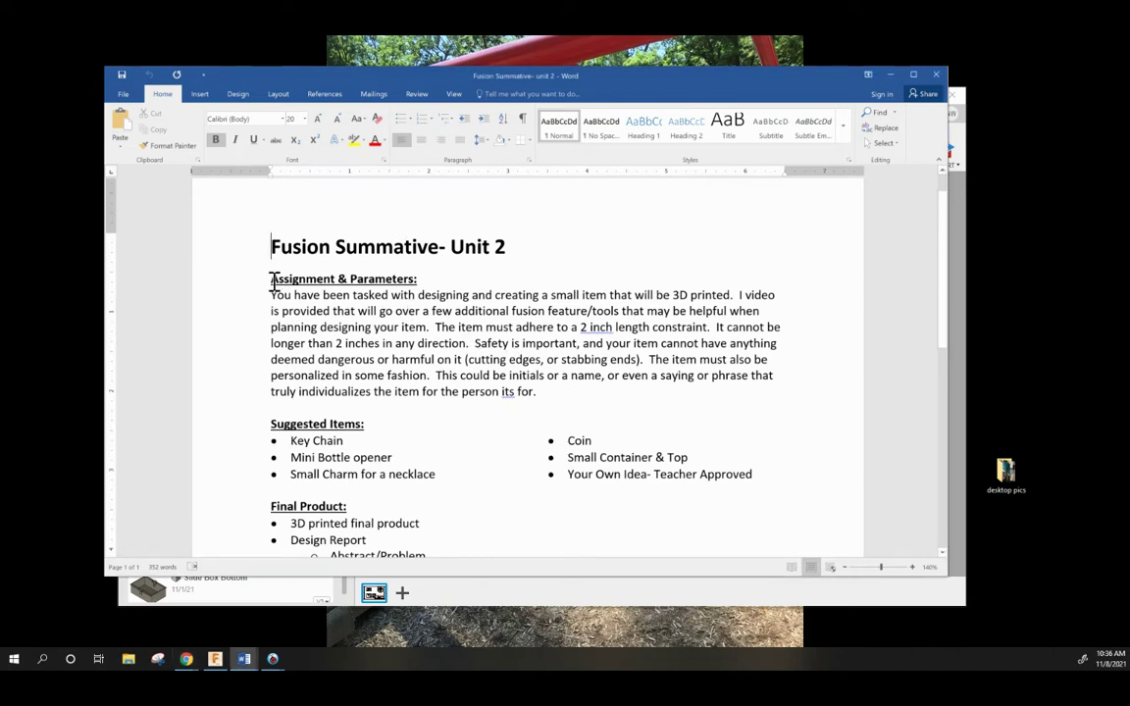
{"action": "left_click_drag", "start_coordinate": [272, 275], "coordinate": [626, 396]}
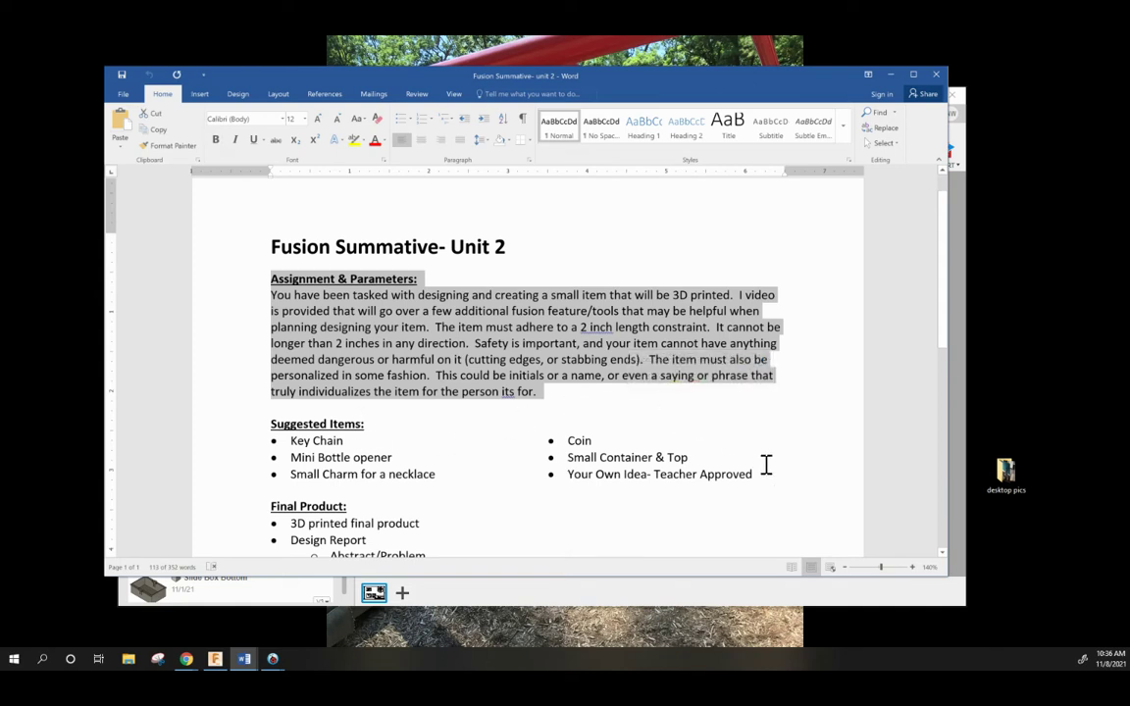
{"action": "left_click_drag", "start_coordinate": [787, 471], "coordinate": [297, 420]}
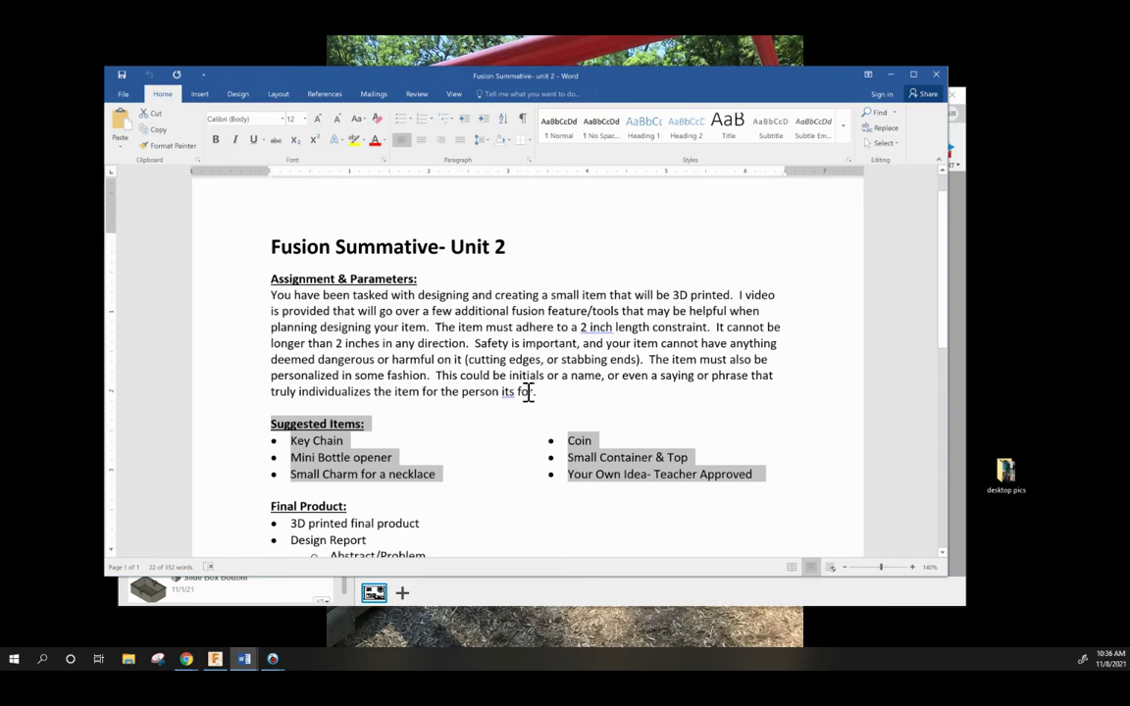
{"action": "scroll", "coordinate": [507, 416], "scroll_direction": "down", "scroll_amount": 3}
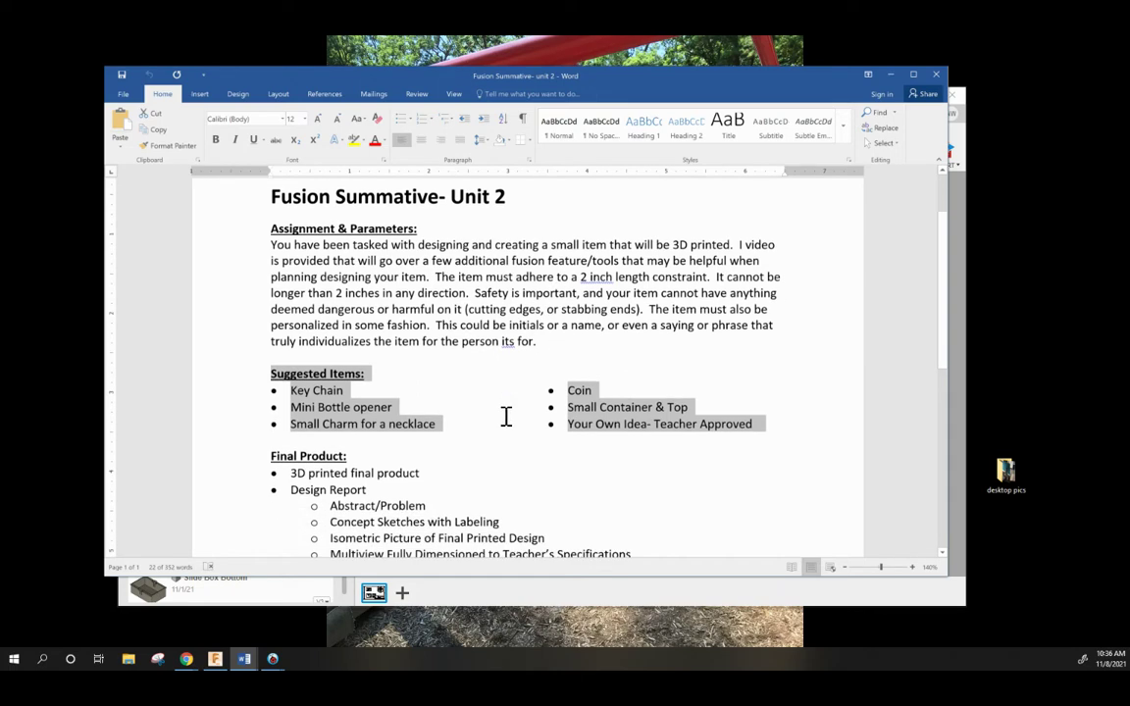
{"action": "left_click", "coordinate": [496, 367]}
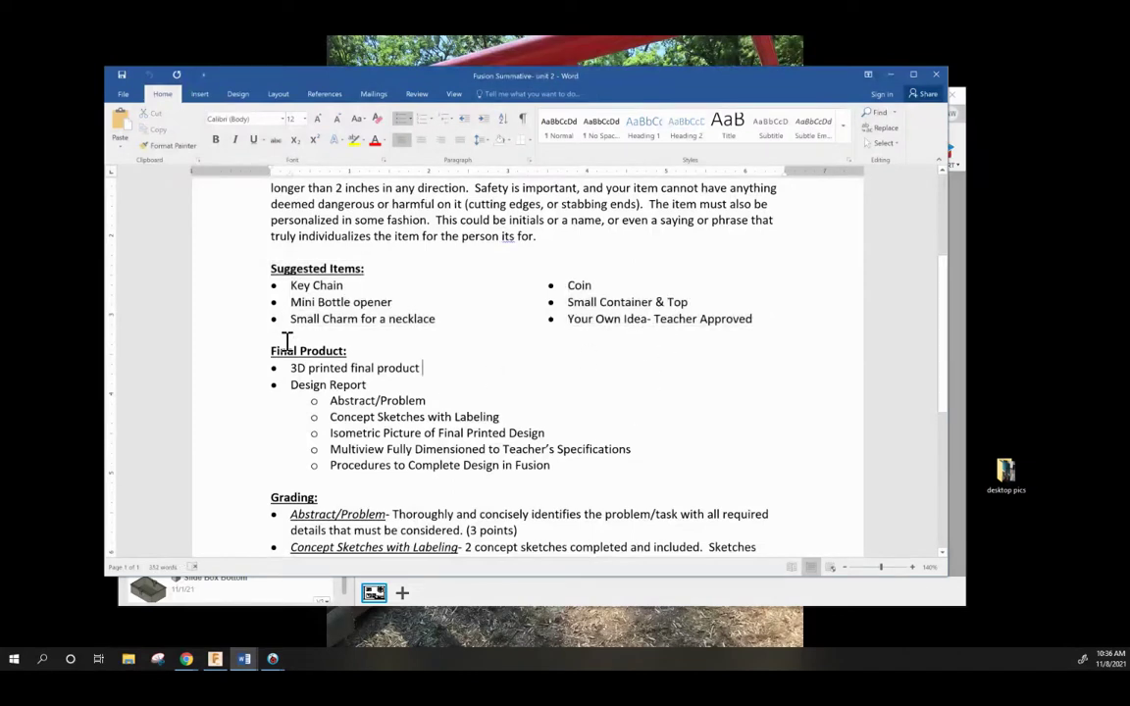
{"action": "left_click_drag", "start_coordinate": [411, 366], "coordinate": [298, 376]}
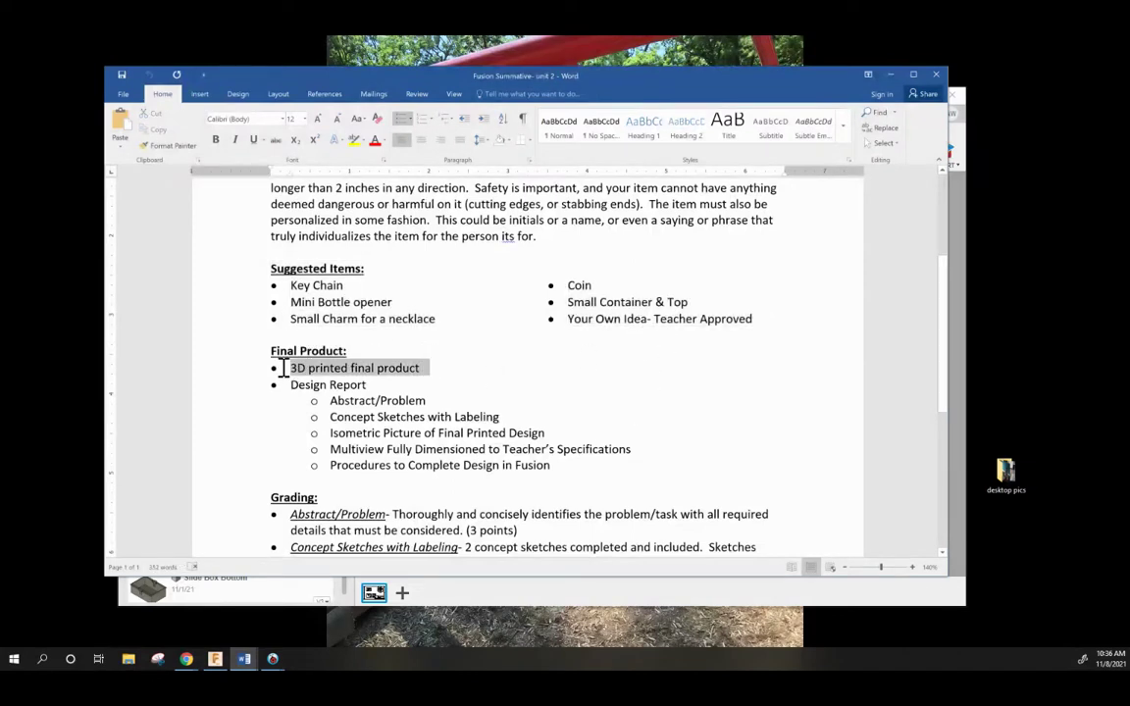
{"action": "left_click", "coordinate": [310, 385]}
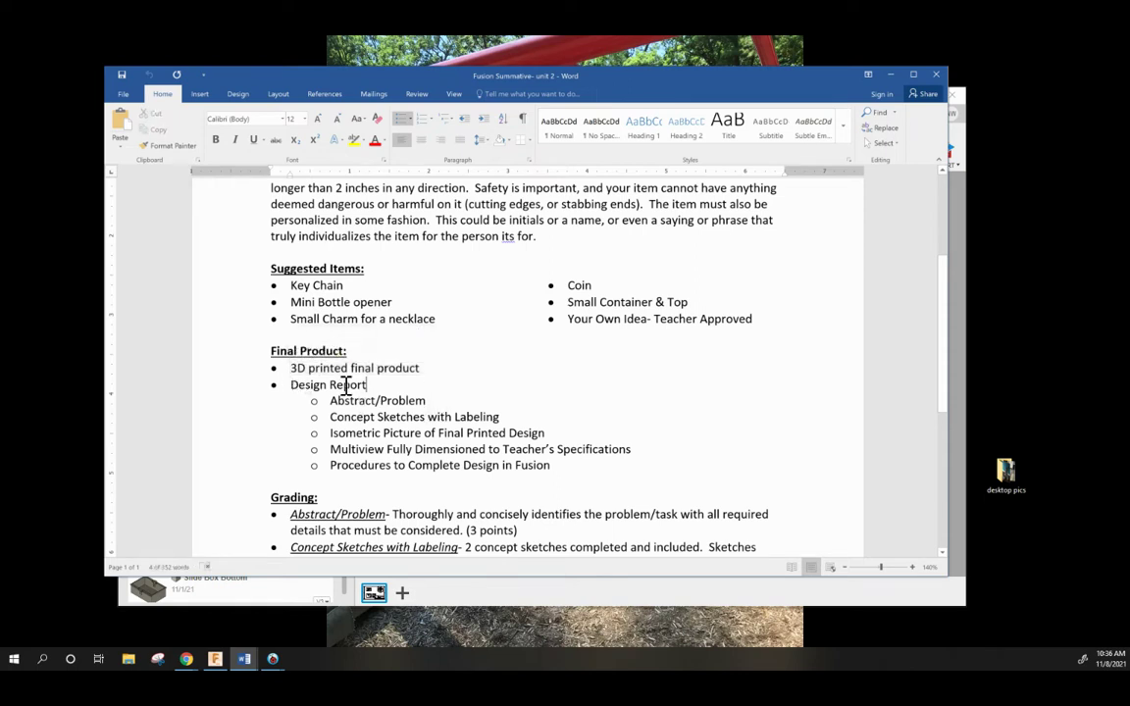
{"action": "left_click_drag", "start_coordinate": [293, 384], "coordinate": [633, 469]}
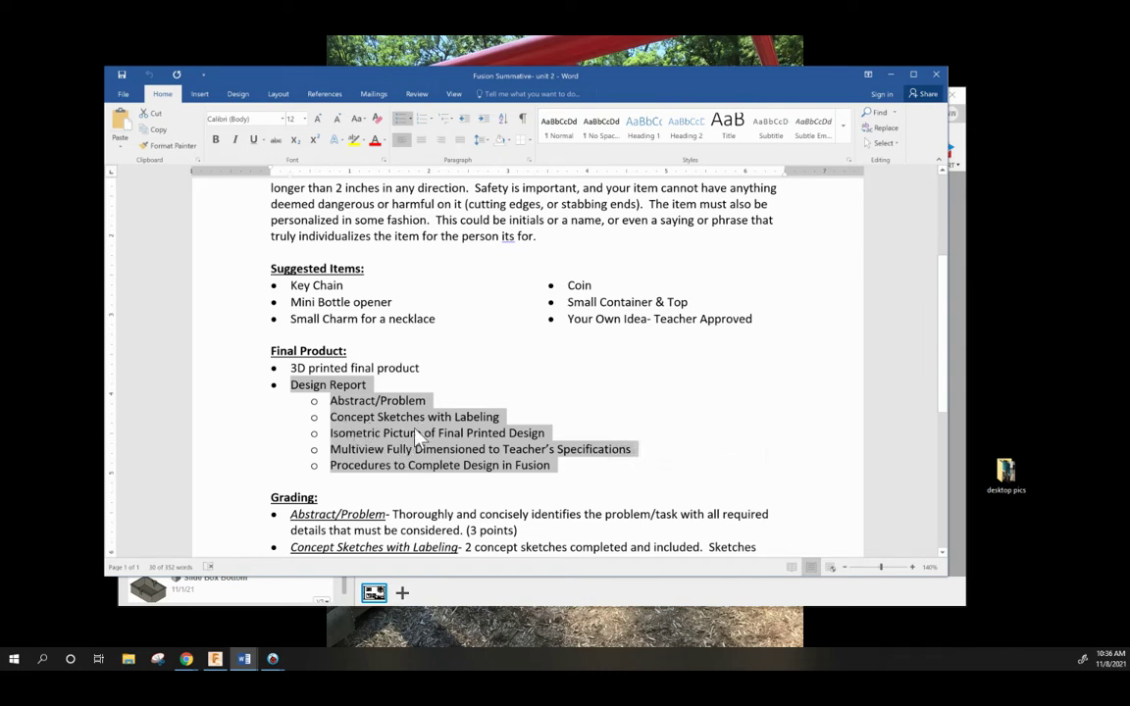
{"action": "left_click", "coordinate": [398, 401]}
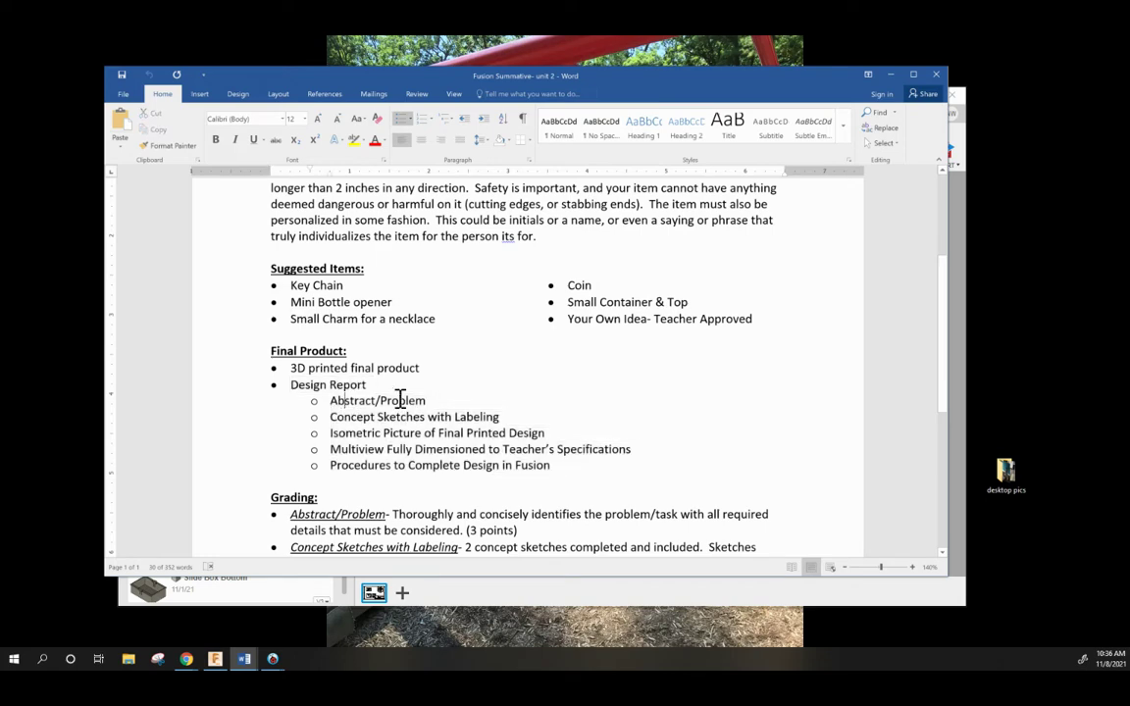
Read through the grading criteria, from Abstract/Problem to Overall Final Design Report.
{"action": "scroll", "coordinate": [481, 392], "scroll_direction": "down", "scroll_amount": 3}
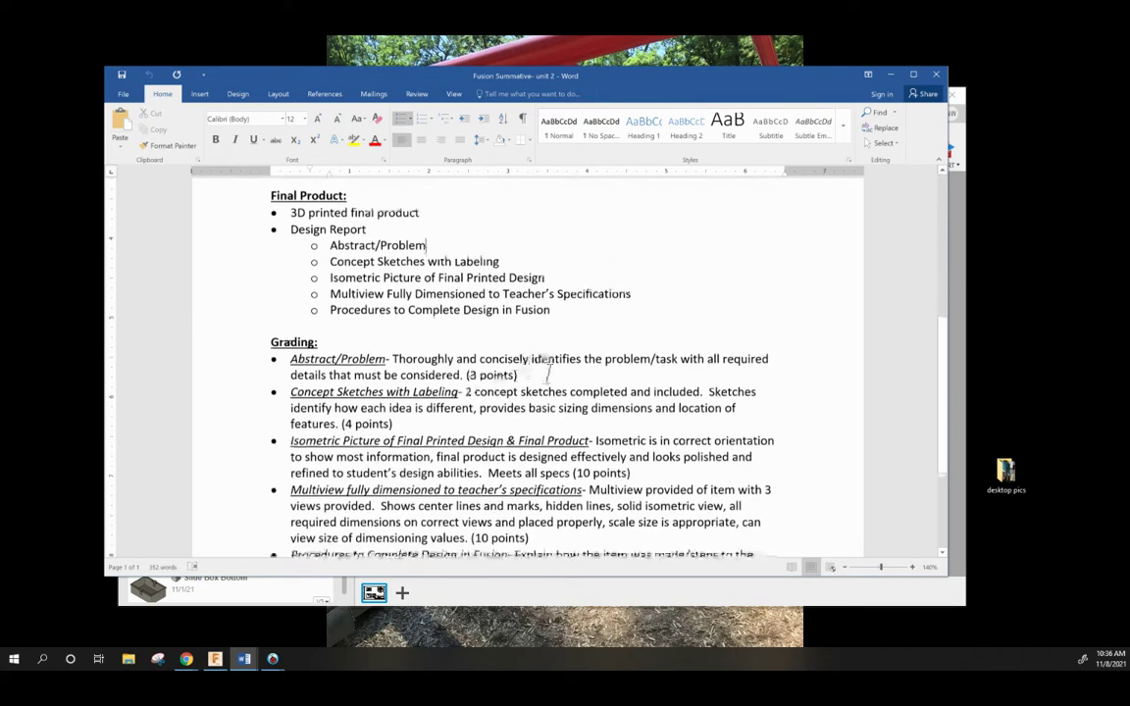
{"action": "left_click_drag", "start_coordinate": [520, 376], "coordinate": [267, 363]}
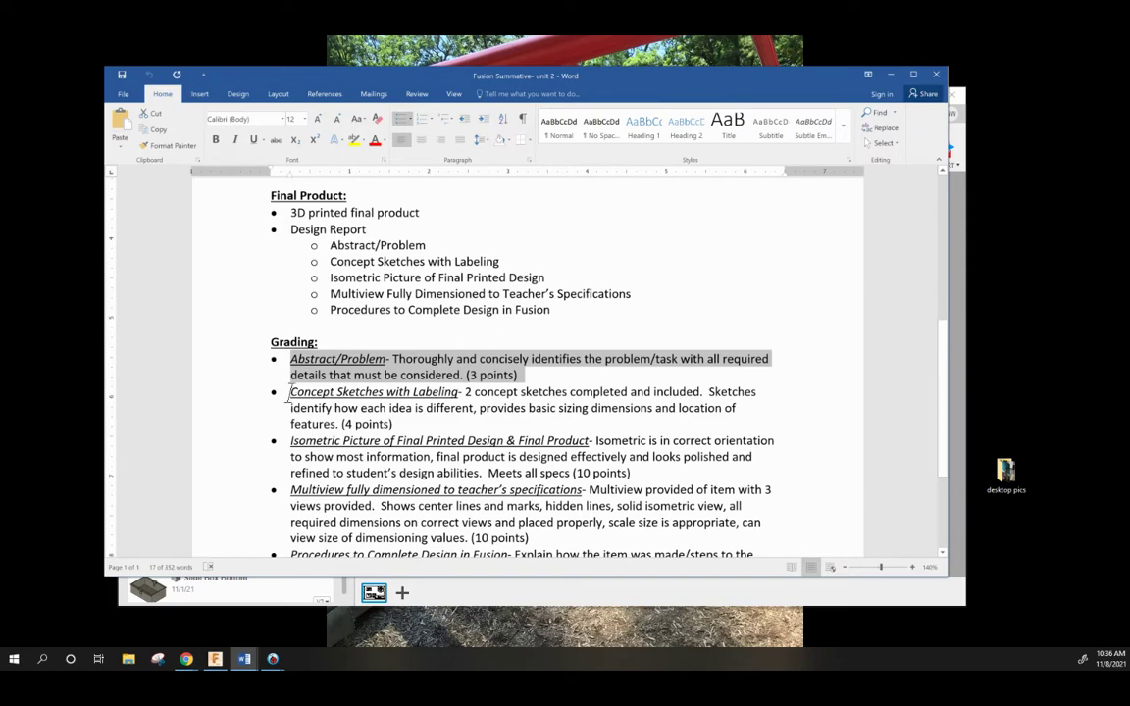
{"action": "left_click", "coordinate": [289, 391]}
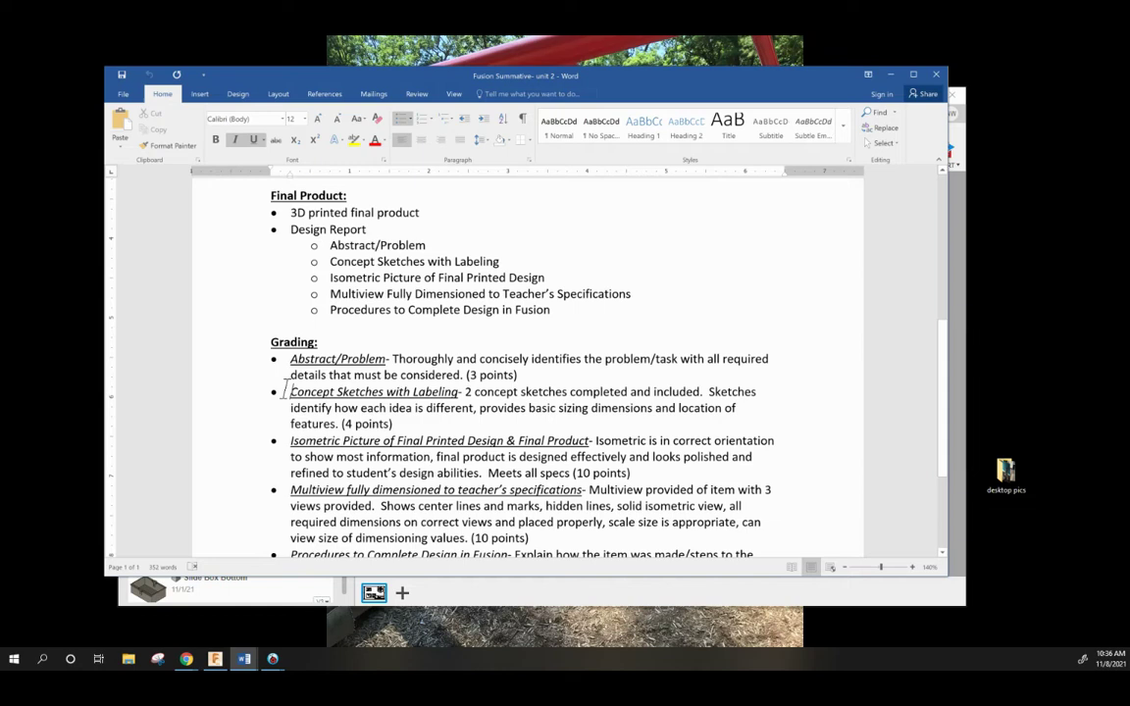
{"action": "left_click_drag", "start_coordinate": [286, 391], "coordinate": [439, 423]}
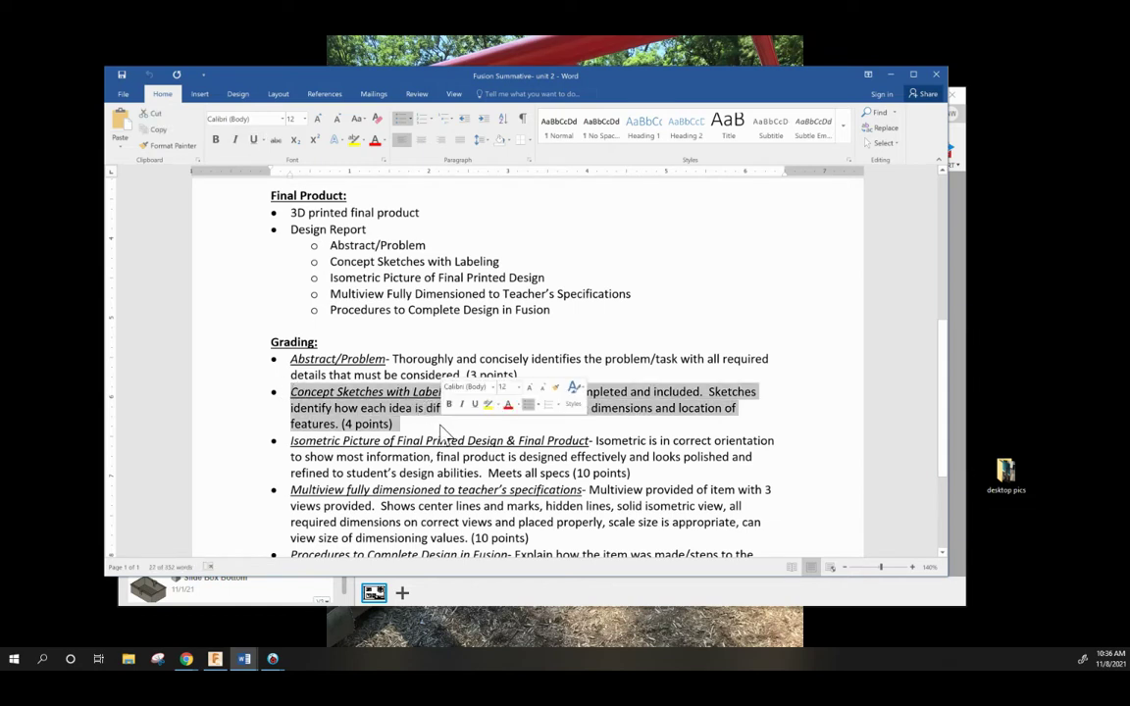
{"action": "scroll", "coordinate": [373, 402], "scroll_direction": "down", "scroll_amount": 1}
{"action": "scroll", "coordinate": [395, 426], "scroll_direction": "down", "scroll_amount": 1}
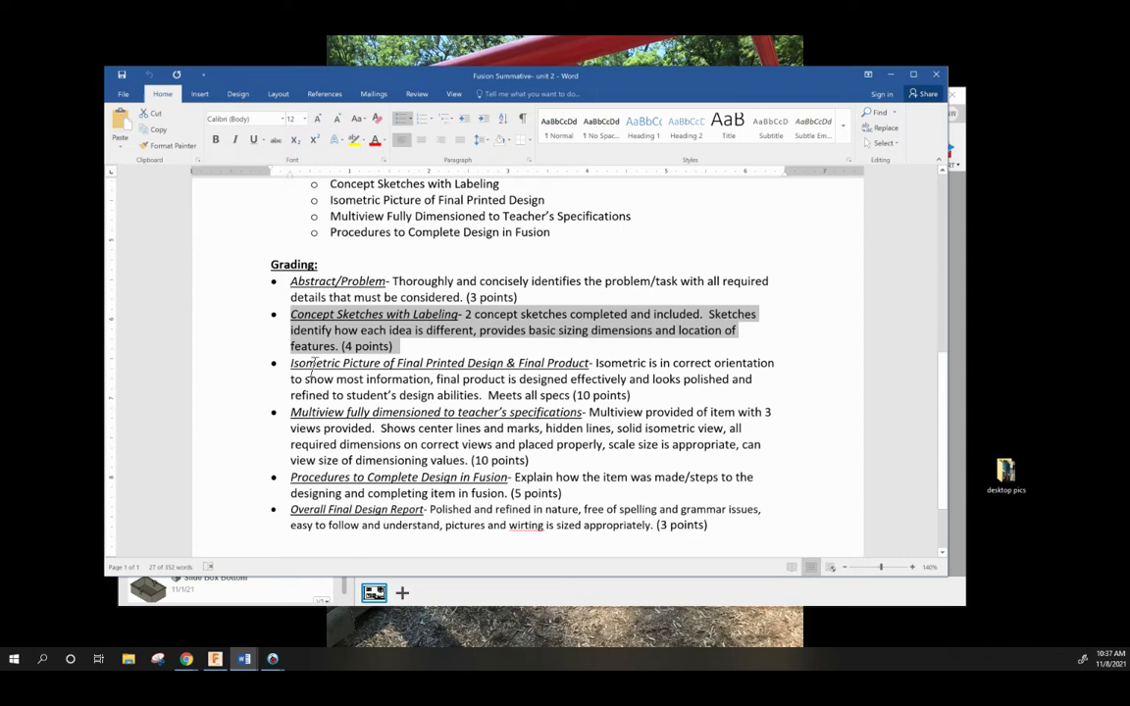
{"action": "mouse_move", "coordinate": [286, 364]}
{"action": "left_mouse_down"}
{"action": "mouse_move", "coordinate": [588, 365]}
{"action": "mouse_move", "coordinate": [671, 396]}
{"action": "left_mouse_up"}
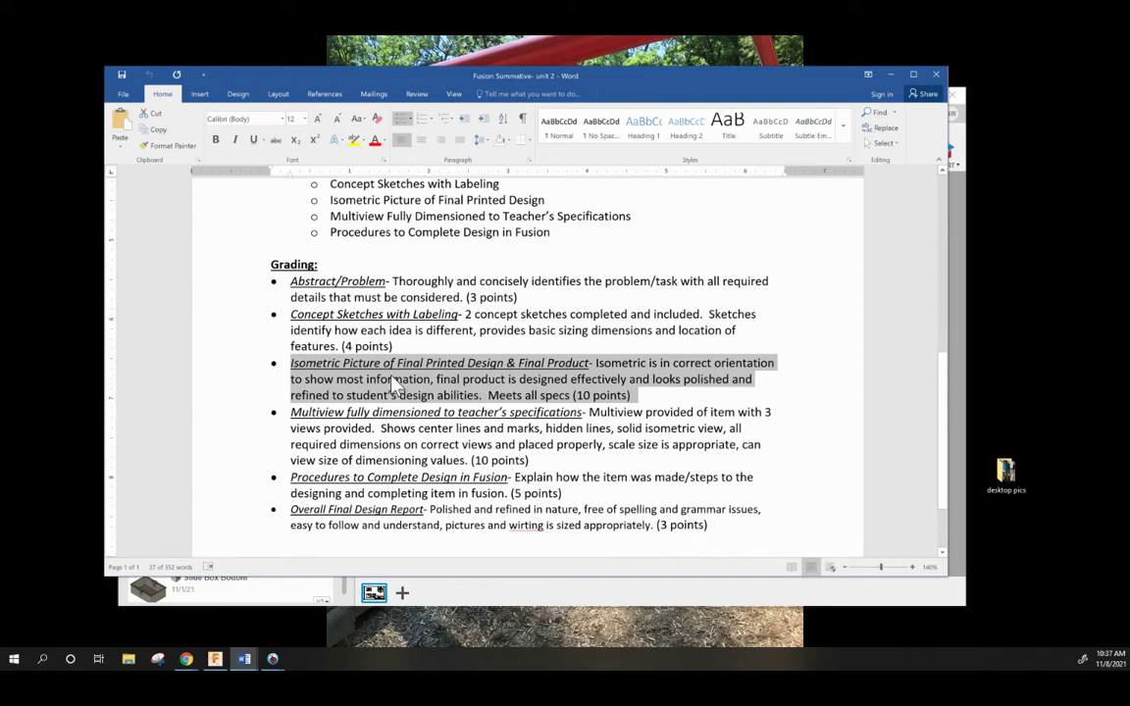
{"action": "left_click", "coordinate": [287, 412]}
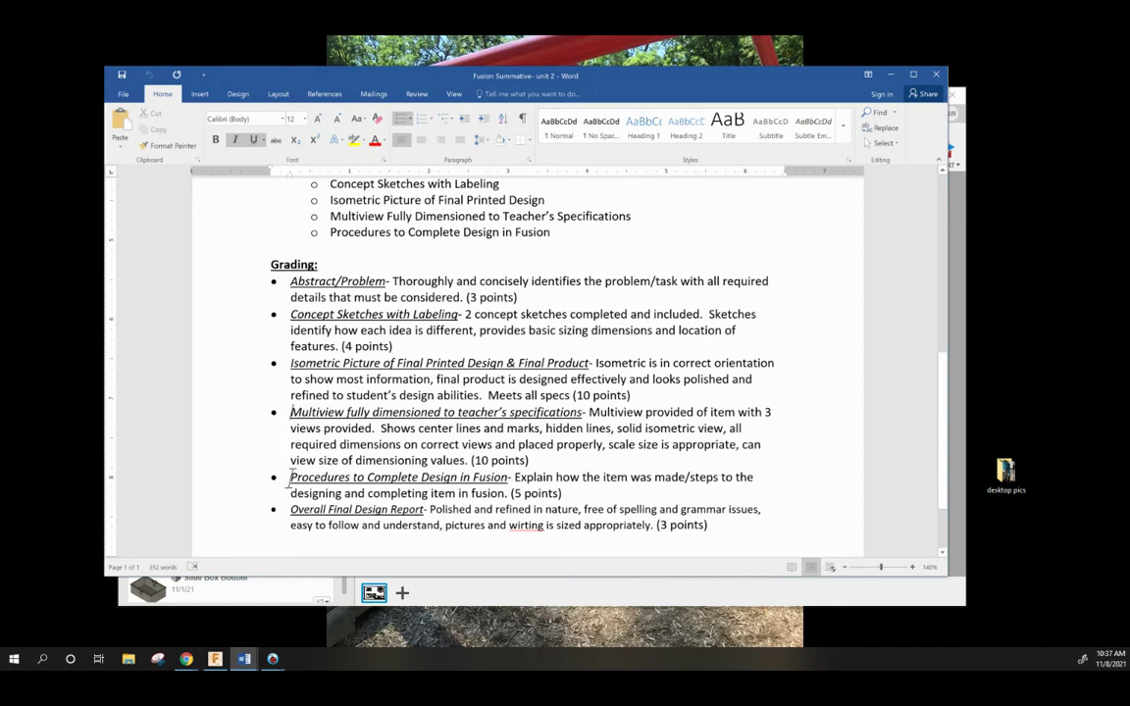
{"action": "left_click_drag", "start_coordinate": [291, 477], "coordinate": [606, 504]}
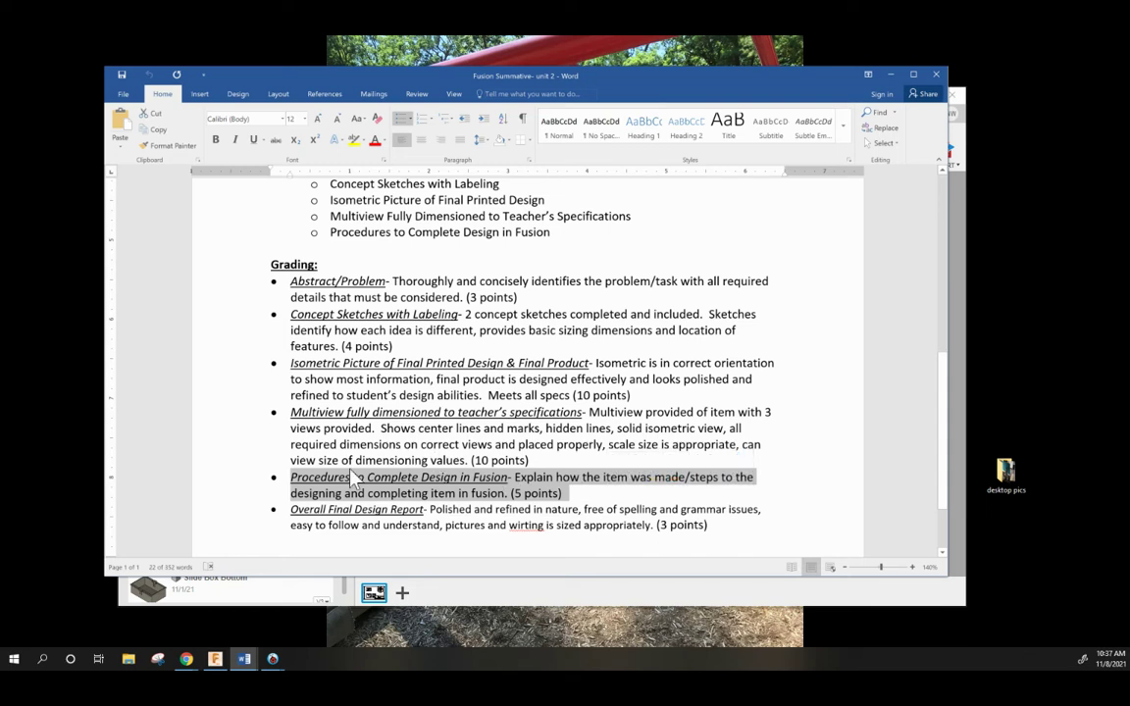
{"action": "left_click", "coordinate": [290, 468]}
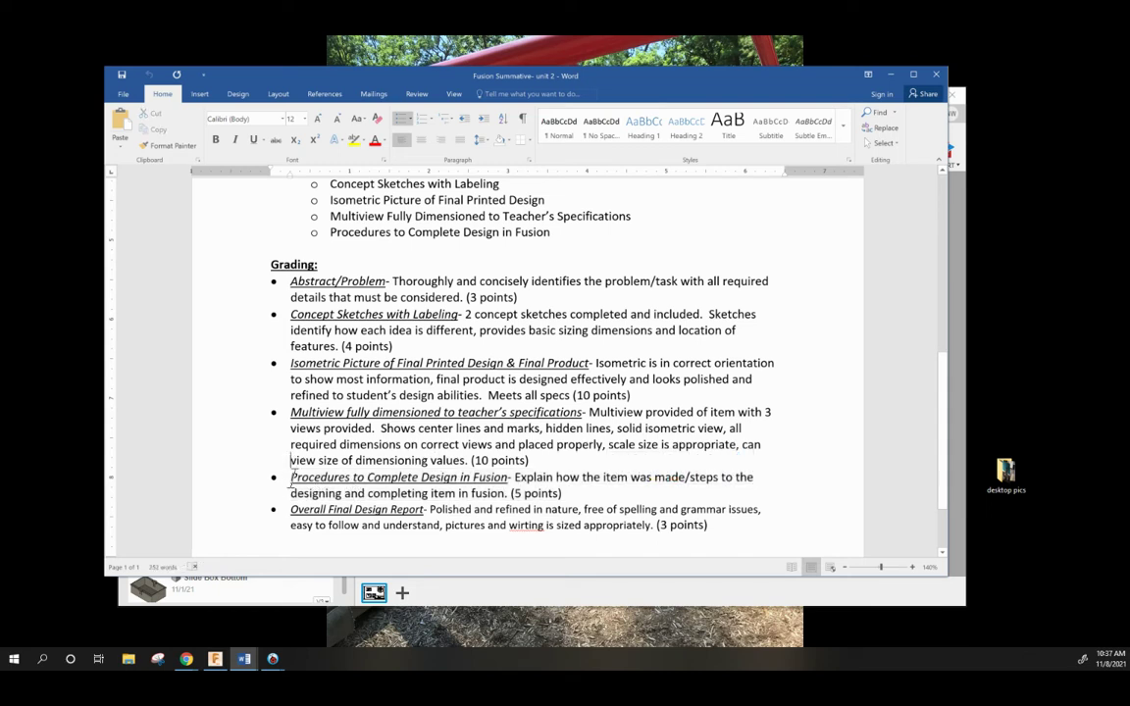
{"action": "left_click_drag", "start_coordinate": [310, 510], "coordinate": [754, 534]}
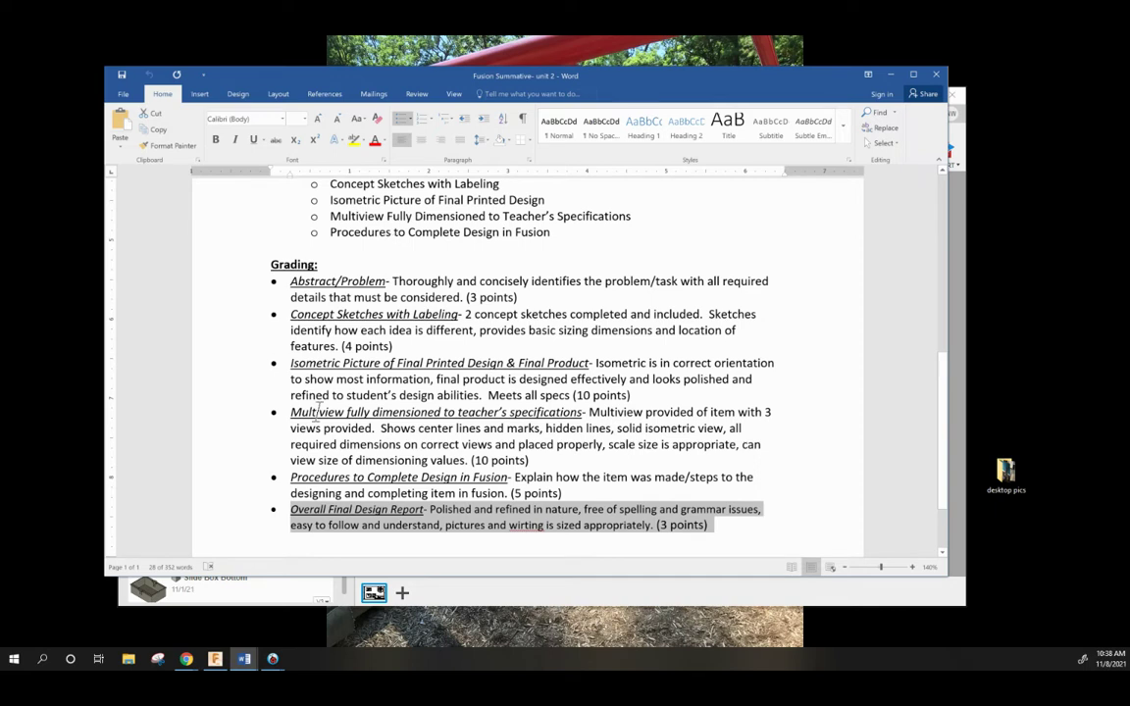
Switch to Fusion 360 and examine the hollow joined-cylinder container, along with the unsaved design containing the circle sketch.
{"action": "left_click", "coordinate": [479, 598]}
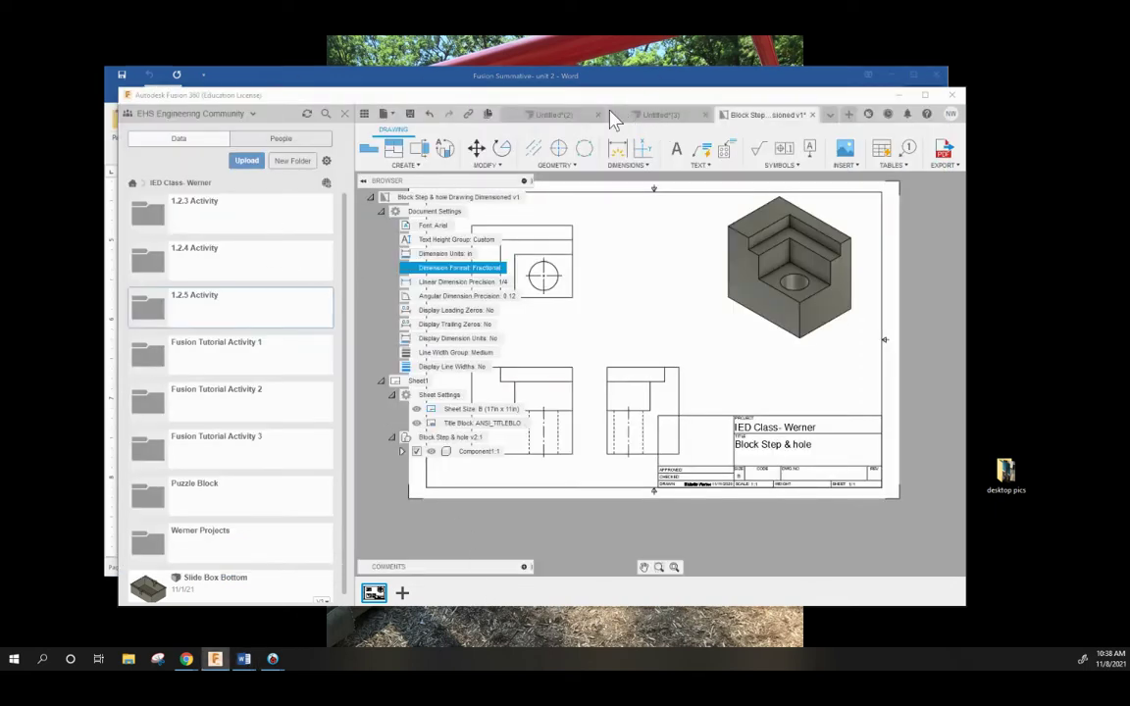
{"action": "left_click", "coordinate": [830, 113]}
{"action": "left_click", "coordinate": [736, 144]}
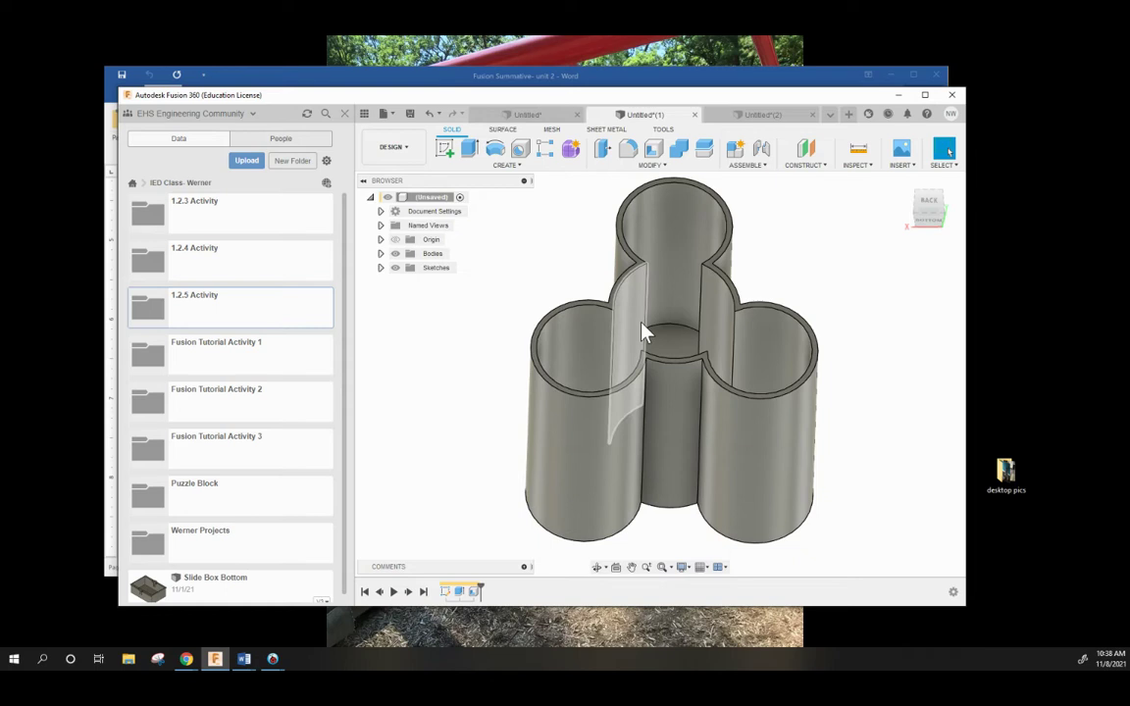
{"action": "middle_click_drag", "start_coordinate": [577, 289], "coordinate": [651, 304], "text": "shift"}
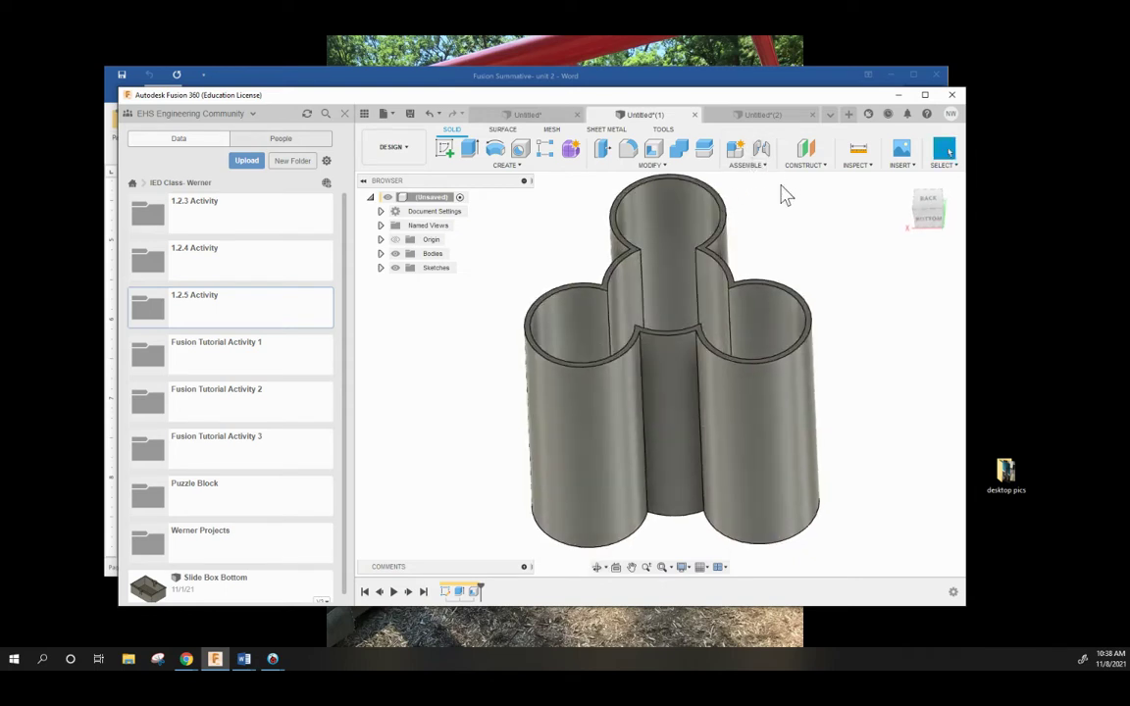
{"action": "left_click", "coordinate": [763, 116]}
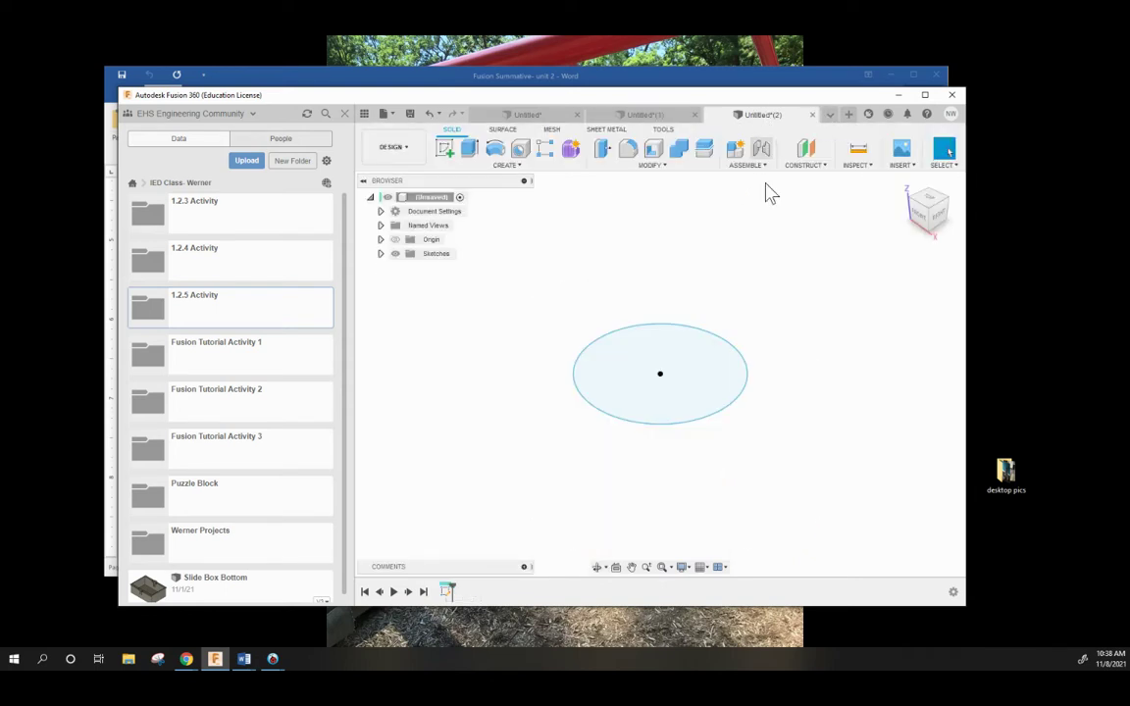
In the unsaved design with the hexagon sketch, extrude the hexagon profile 1.50 in upward as a new body.
{"action": "left_click", "coordinate": [830, 115]}
{"action": "left_click", "coordinate": [751, 173]}
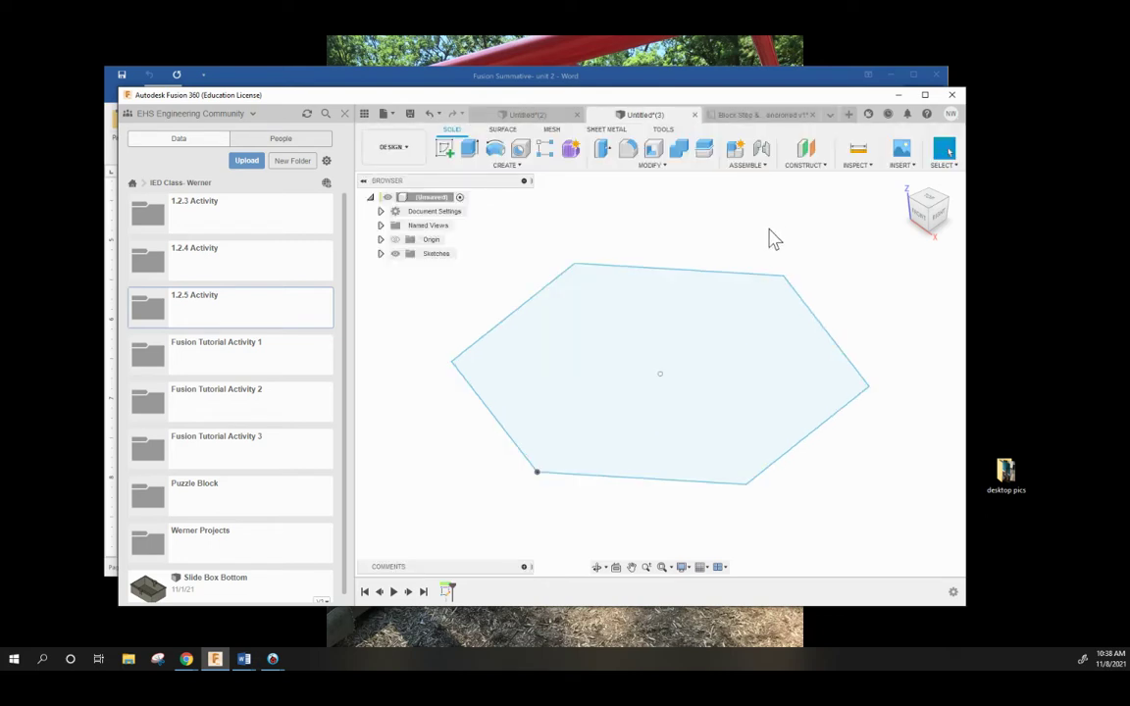
{"action": "key", "text": "e"}
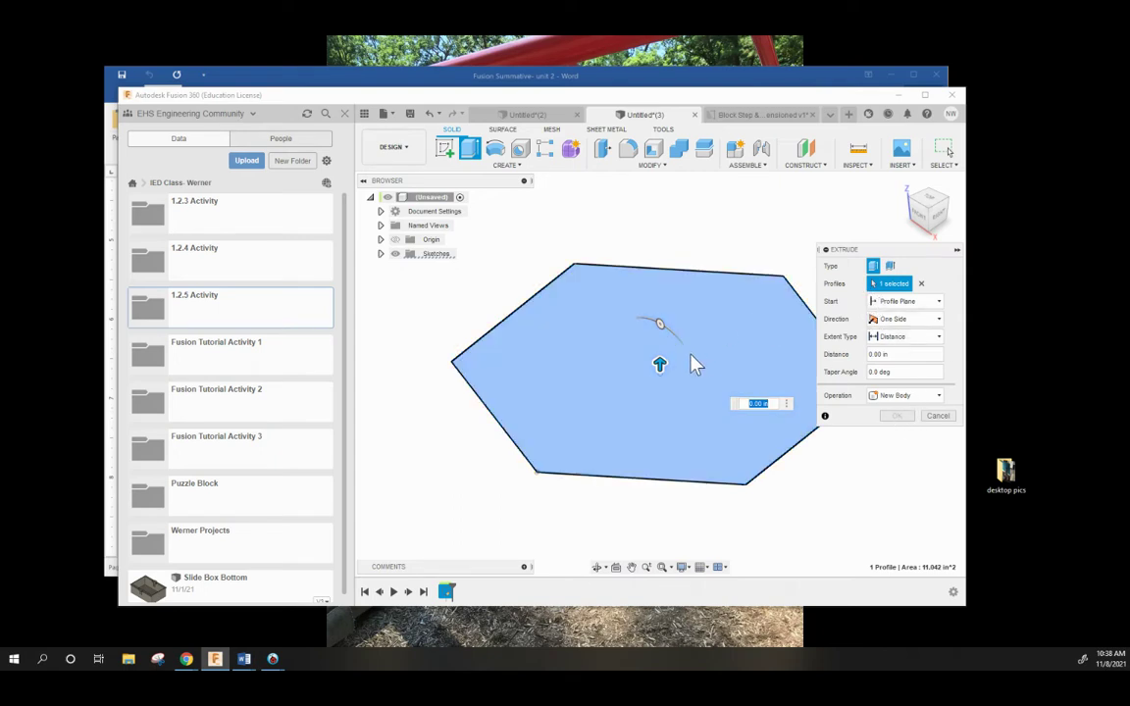
{"action": "left_click_drag", "start_coordinate": [660, 361], "coordinate": [659, 239]}
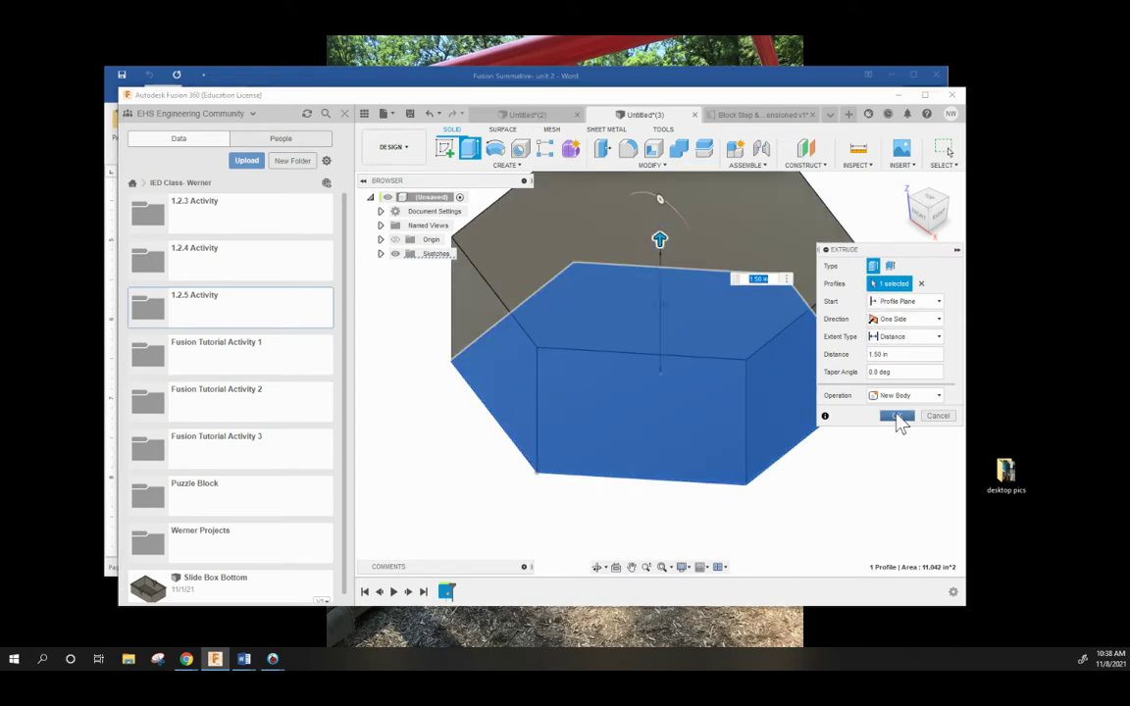
{"action": "left_click", "coordinate": [896, 416]}
{"action": "middle_click_drag", "start_coordinate": [443, 449], "coordinate": [390, 410], "text": "shift"}
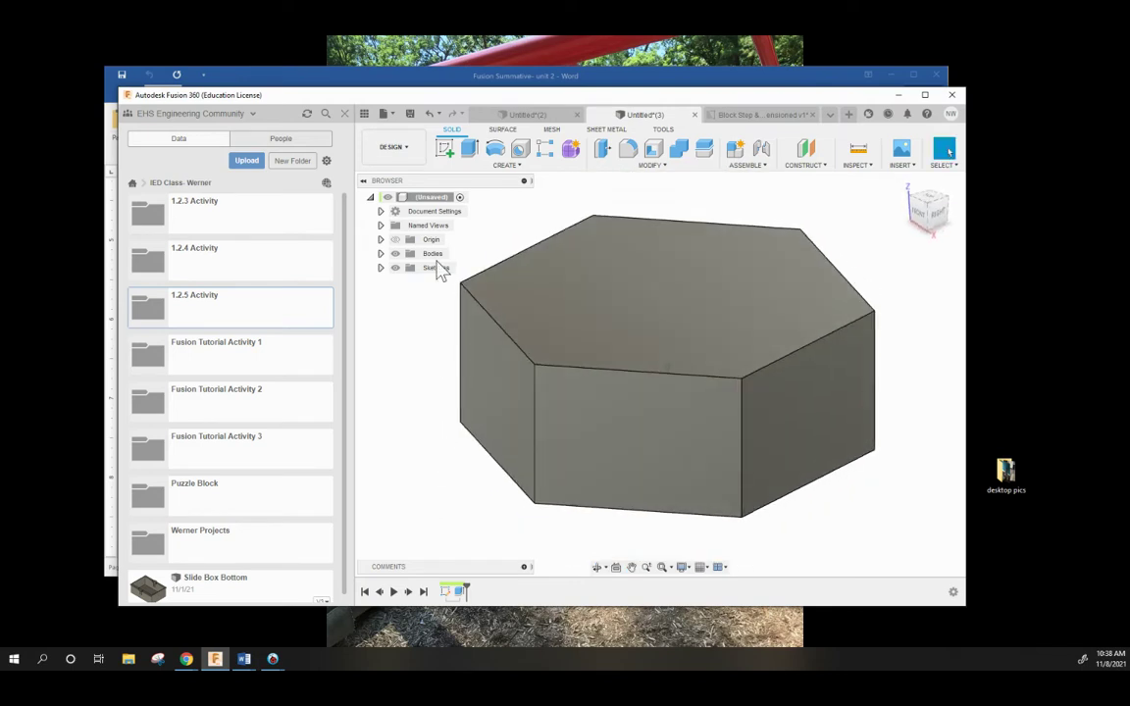
Shell the hexagonal block through its top face with an inside thickness of 0.1 in.
{"action": "left_click", "coordinate": [653, 149]}
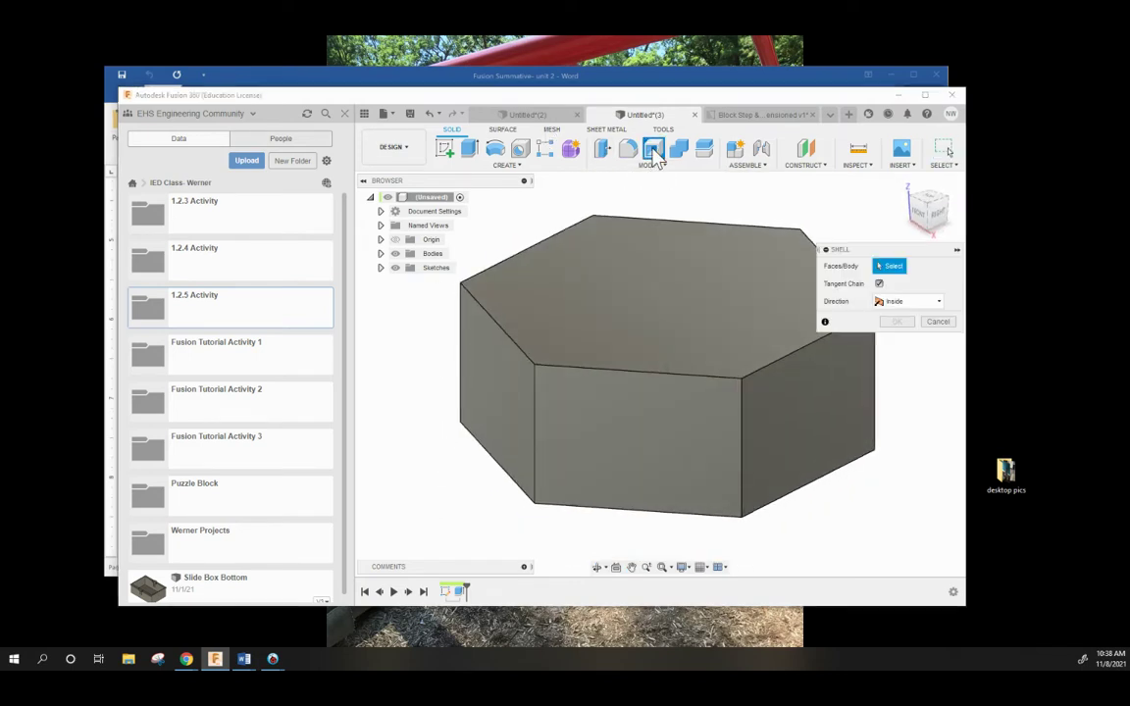
{"action": "left_click", "coordinate": [619, 326]}
{"action": "left_click", "coordinate": [908, 302]}
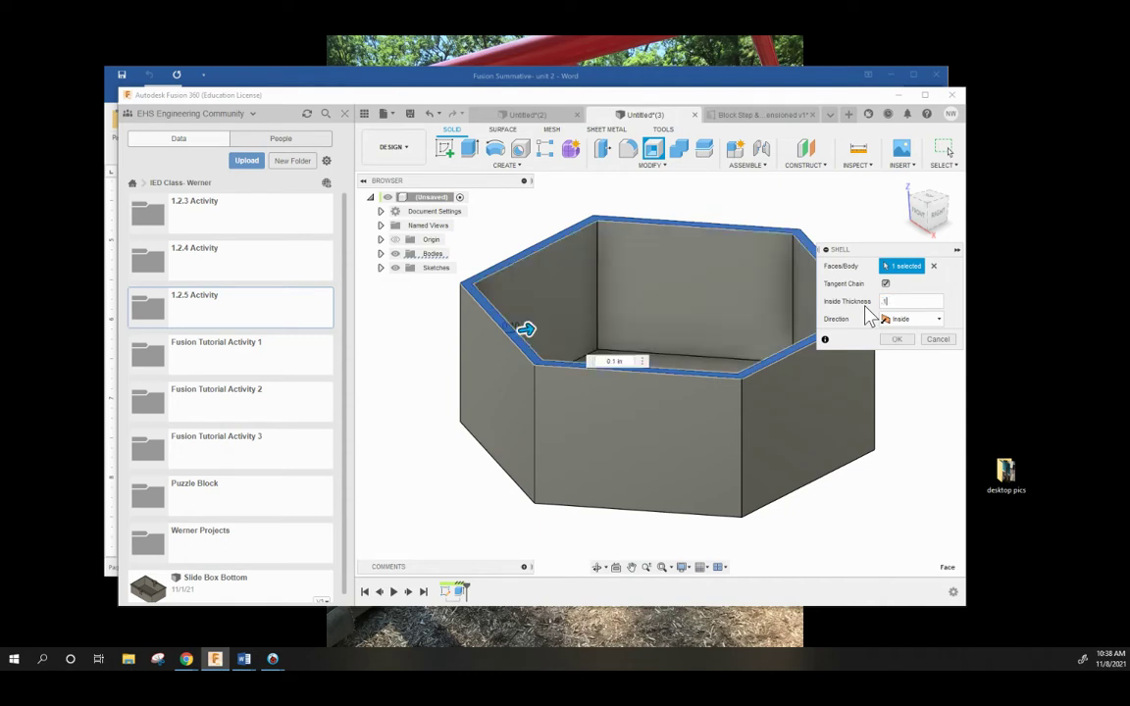
{"action": "key", "text": "Return"}
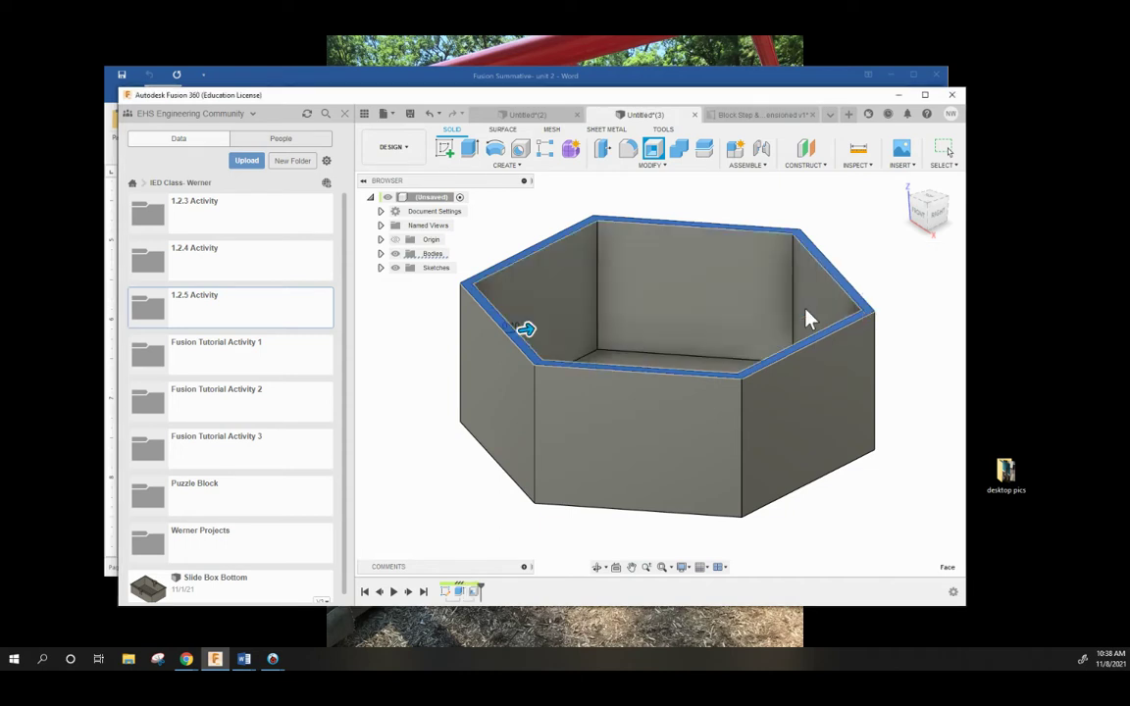
{"action": "middle_click_drag", "start_coordinate": [444, 385], "coordinate": [421, 373], "text": "shift"}
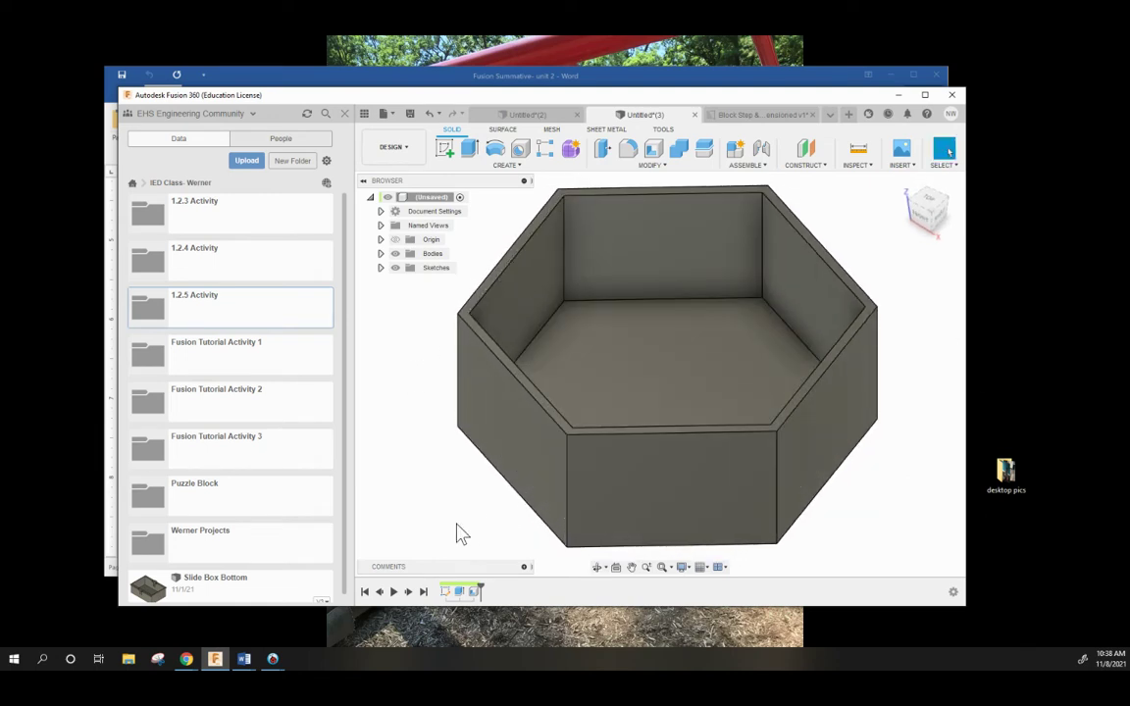
{"action": "middle_click_drag", "start_coordinate": [429, 522], "coordinate": [363, 451], "text": "shift"}
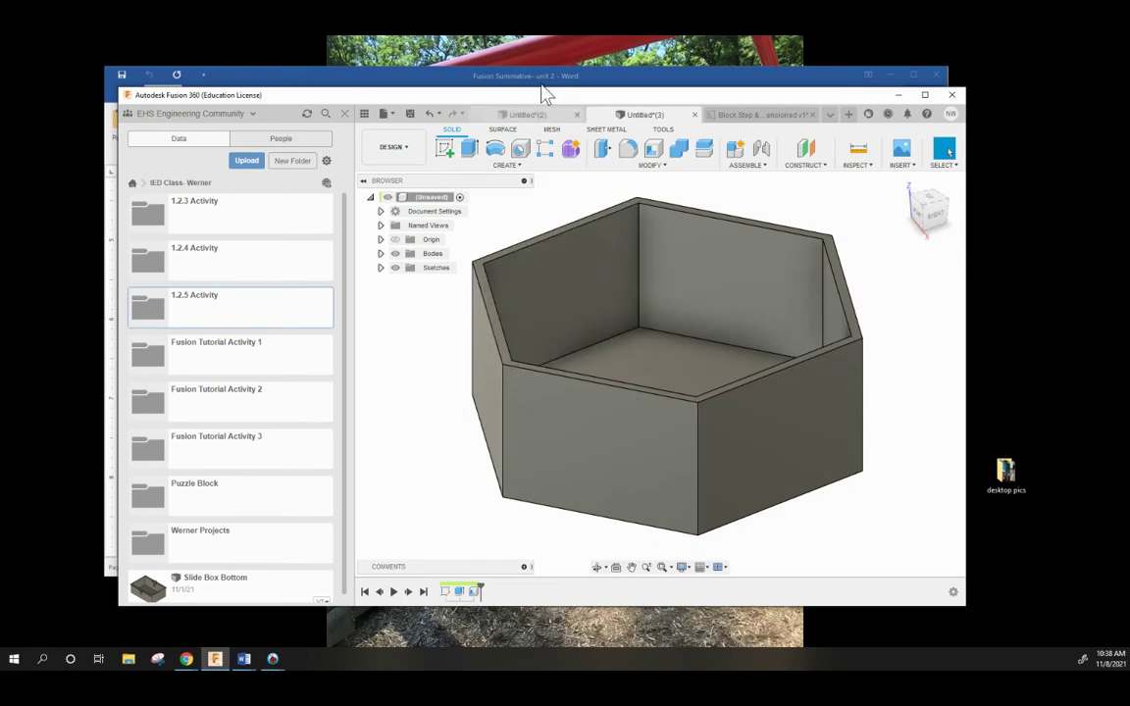
Examine the solid lofted from an irregular outline to a circle in the first unsaved design, viewing it from several sides.
{"action": "left_click", "coordinate": [831, 115]}
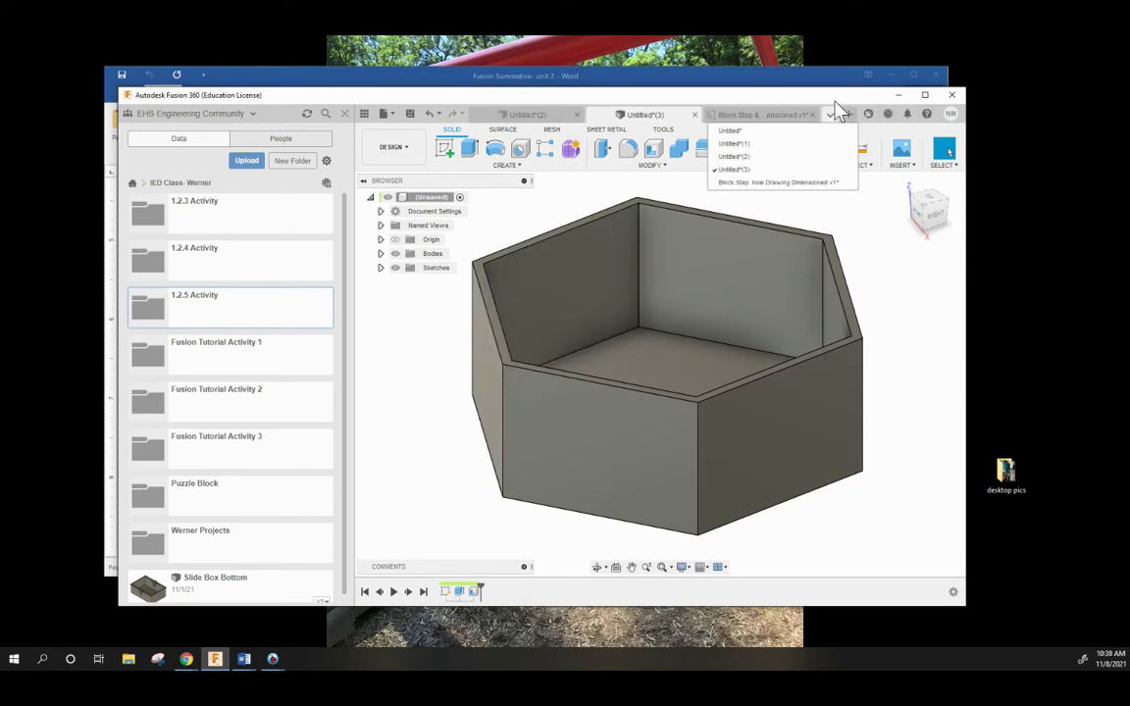
{"action": "left_click", "coordinate": [832, 114]}
{"action": "left_click", "coordinate": [830, 114]}
{"action": "left_click", "coordinate": [739, 157]}
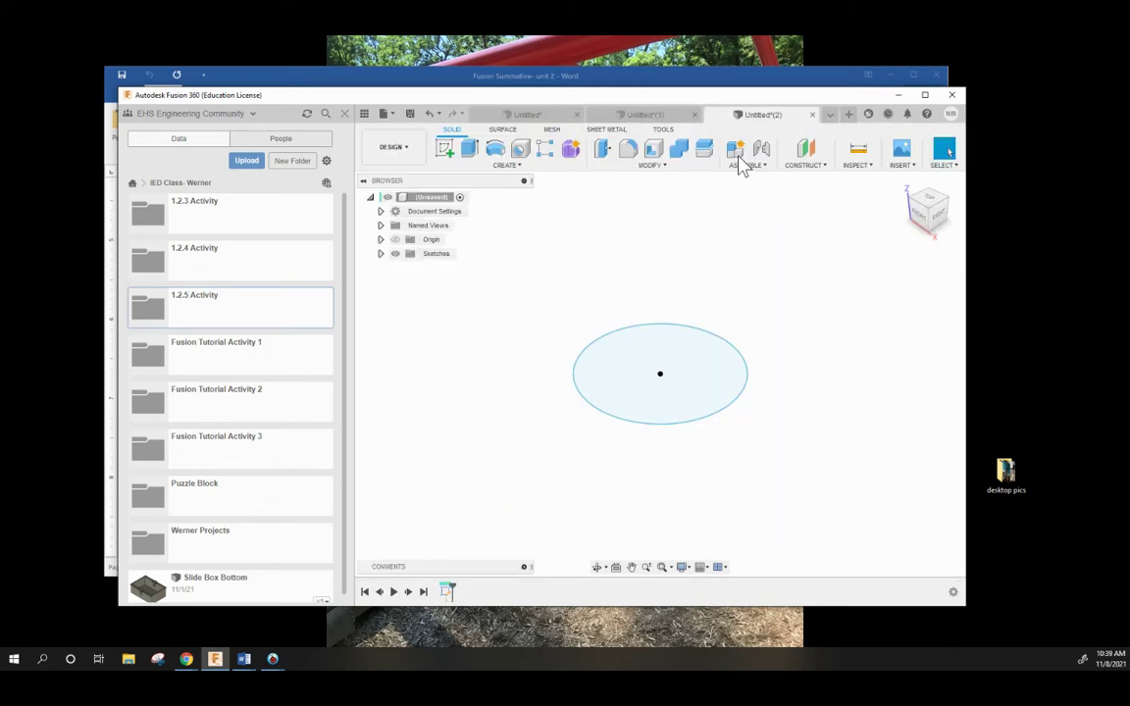
{"action": "left_click", "coordinate": [831, 115]}
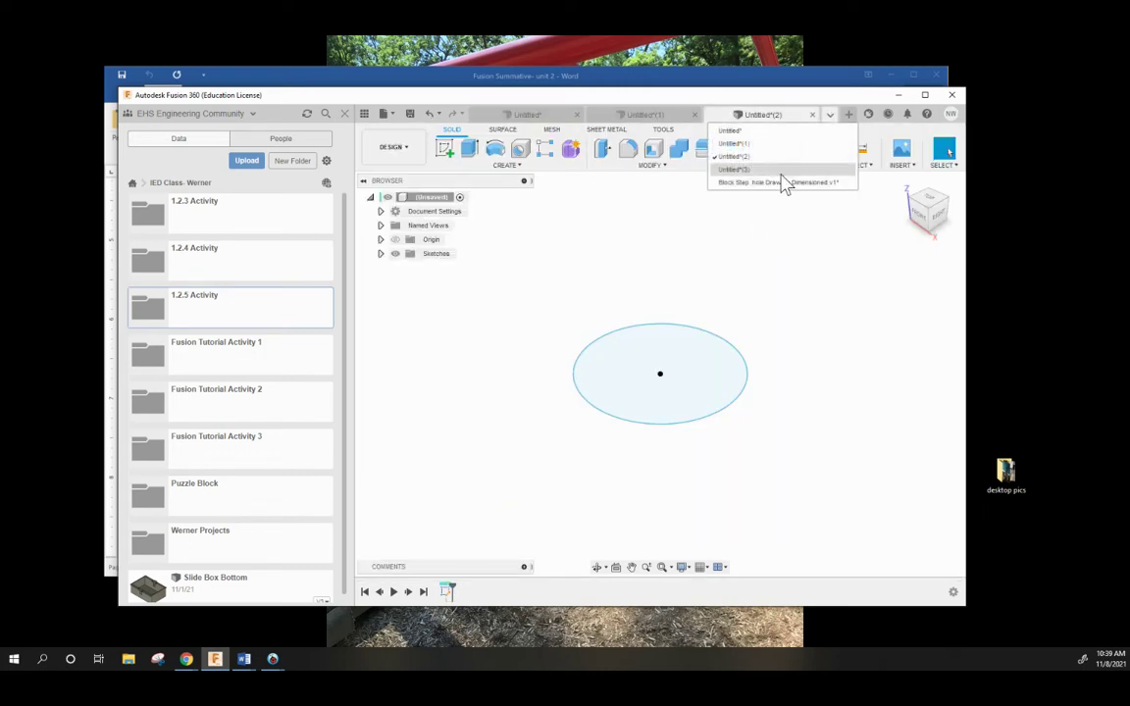
{"action": "left_click", "coordinate": [730, 130]}
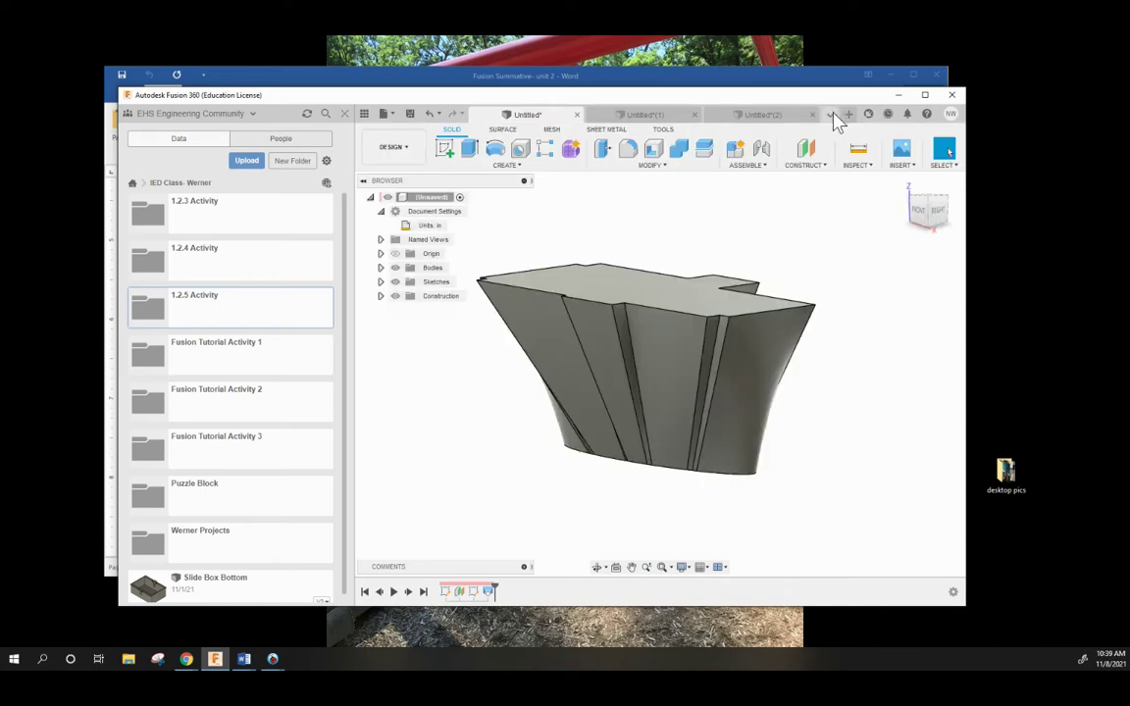
{"action": "middle_click_drag", "start_coordinate": [824, 274], "coordinate": [702, 96], "text": "shift"}
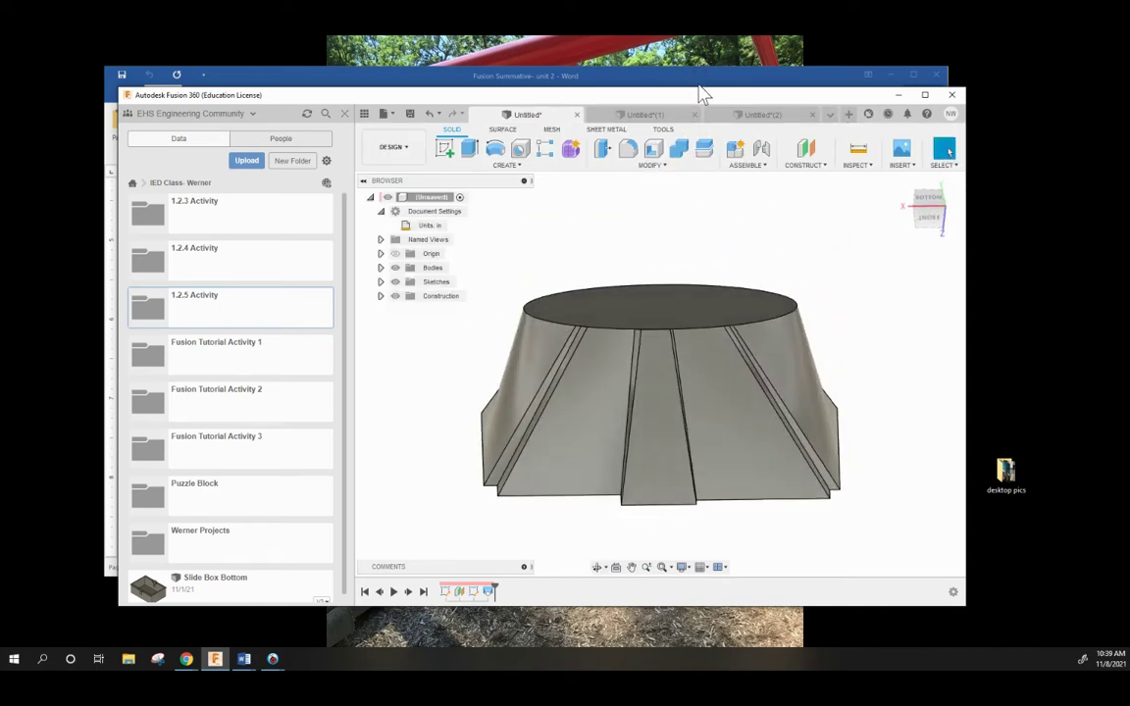
{"action": "middle_click_drag", "start_coordinate": [873, 321], "coordinate": [624, 235], "text": "shift"}
Return to the unsaved design with the circle sketch, inspect the circle in sketch editing, and finish the sketch without changes.
{"action": "left_click", "coordinate": [620, 115]}
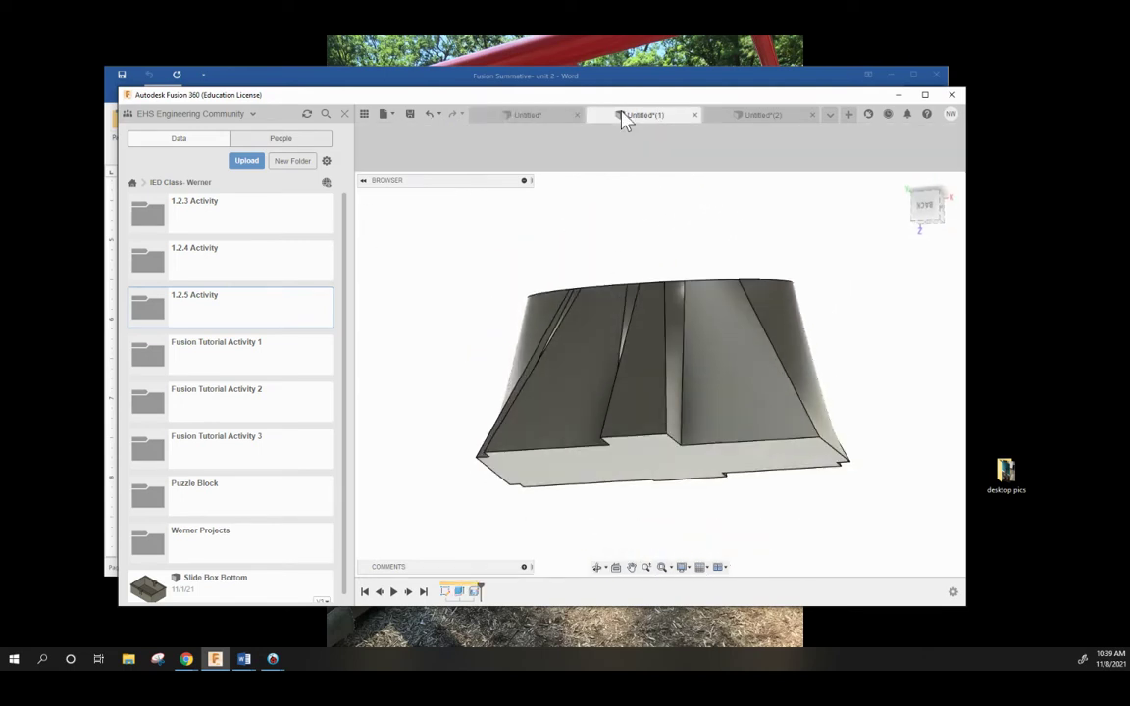
{"action": "left_click", "coordinate": [757, 114]}
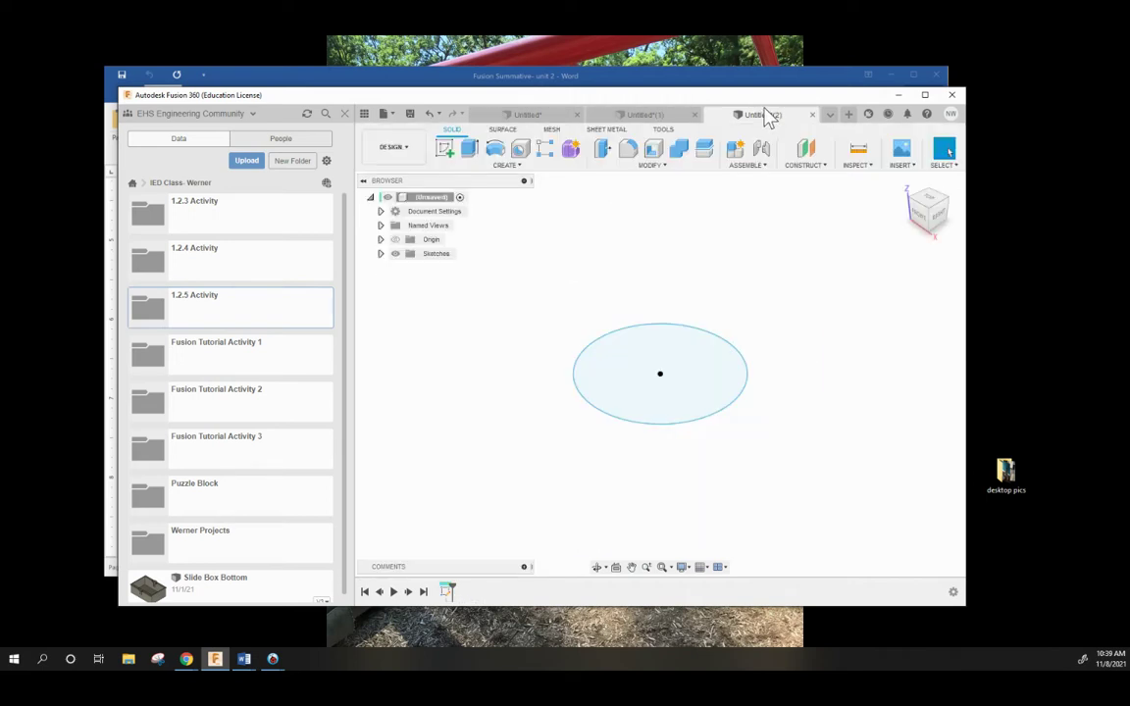
{"action": "middle_click_drag", "start_coordinate": [806, 328], "coordinate": [785, 380], "text": "shift"}
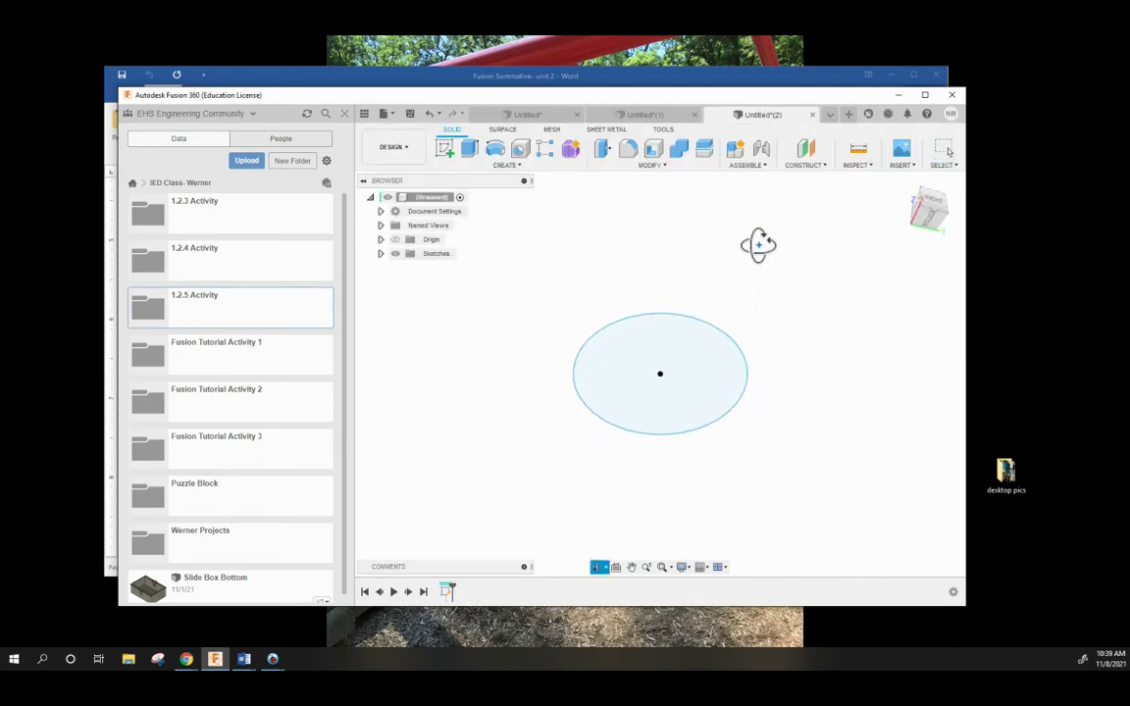
{"action": "left_click_drag", "start_coordinate": [758, 244], "coordinate": [674, 313]}
{"action": "key", "text": "Escape"}
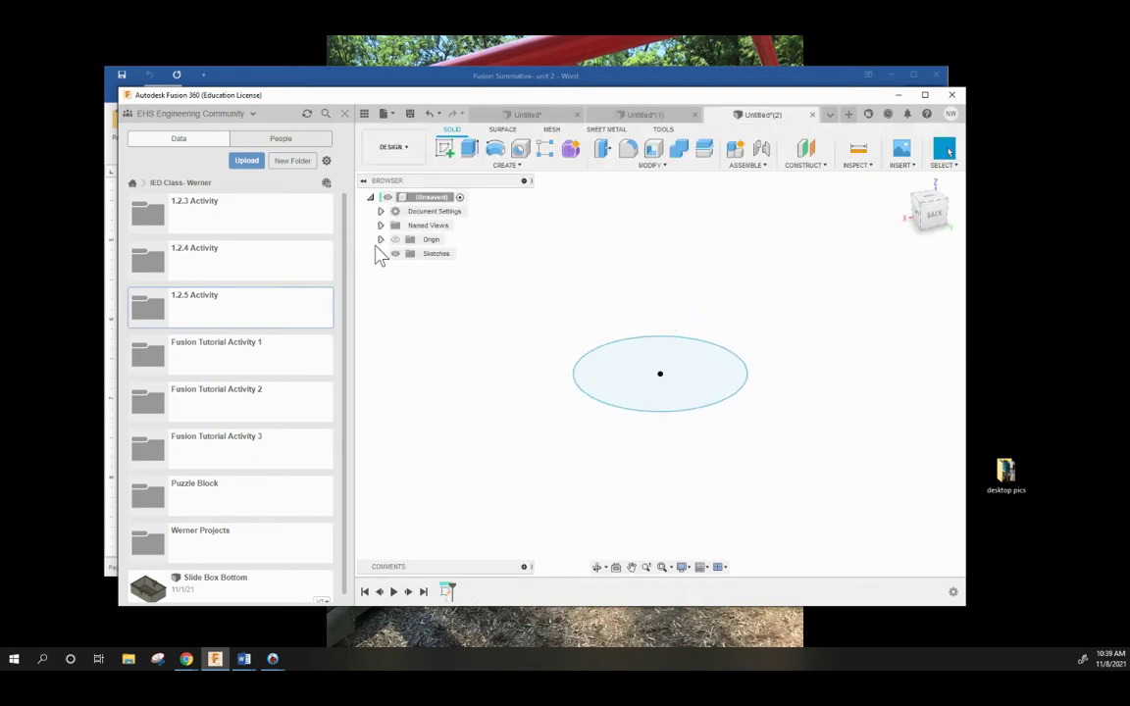
{"action": "left_click", "coordinate": [380, 254]}
{"action": "left_click", "coordinate": [423, 270]}
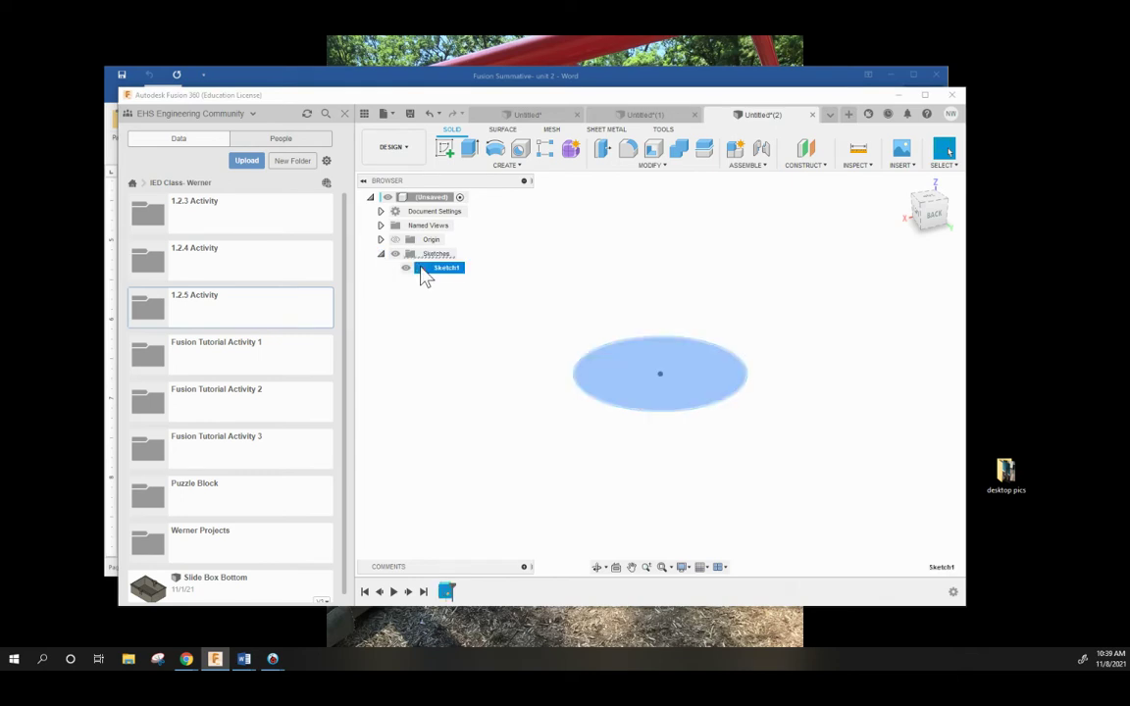
{"action": "double_click", "coordinate": [424, 270]}
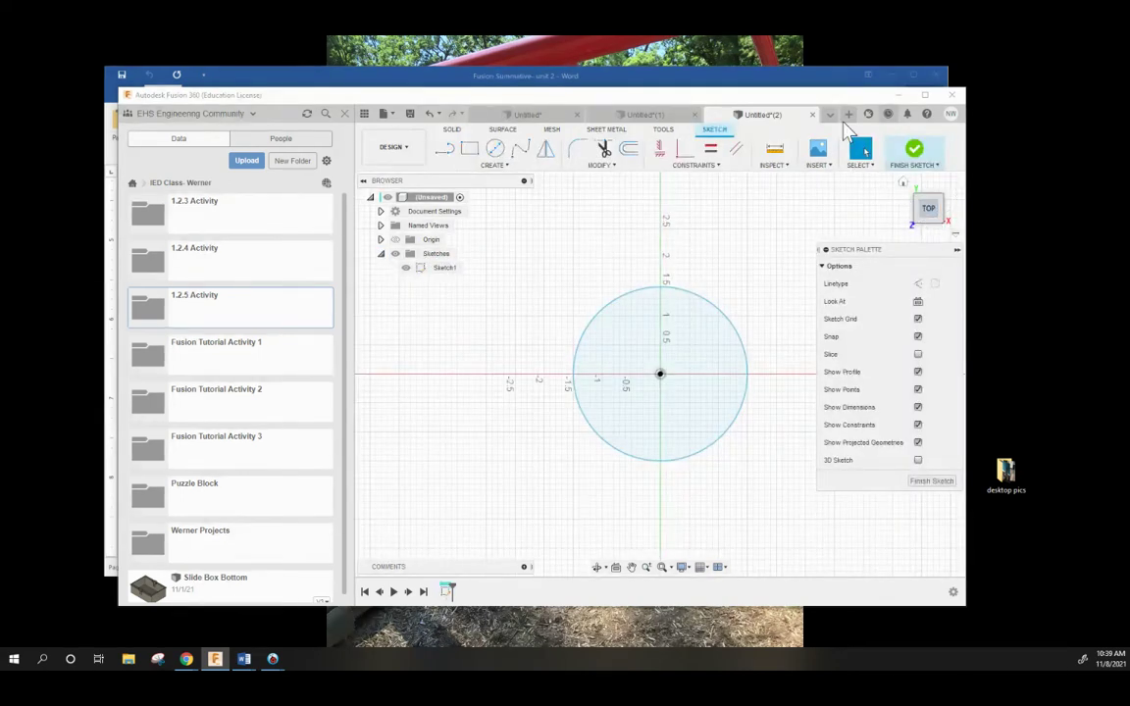
{"action": "left_click", "coordinate": [914, 155]}
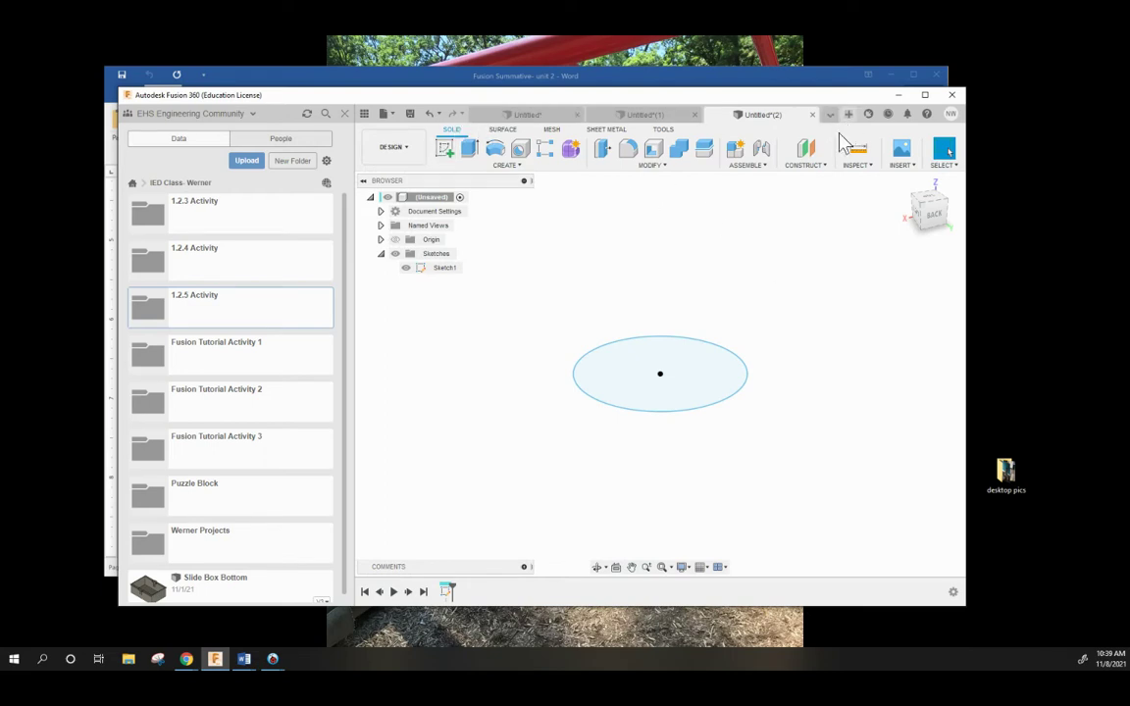
Construct an offset plane 3.50 in above the circle profile.
{"action": "left_click", "coordinate": [805, 149]}
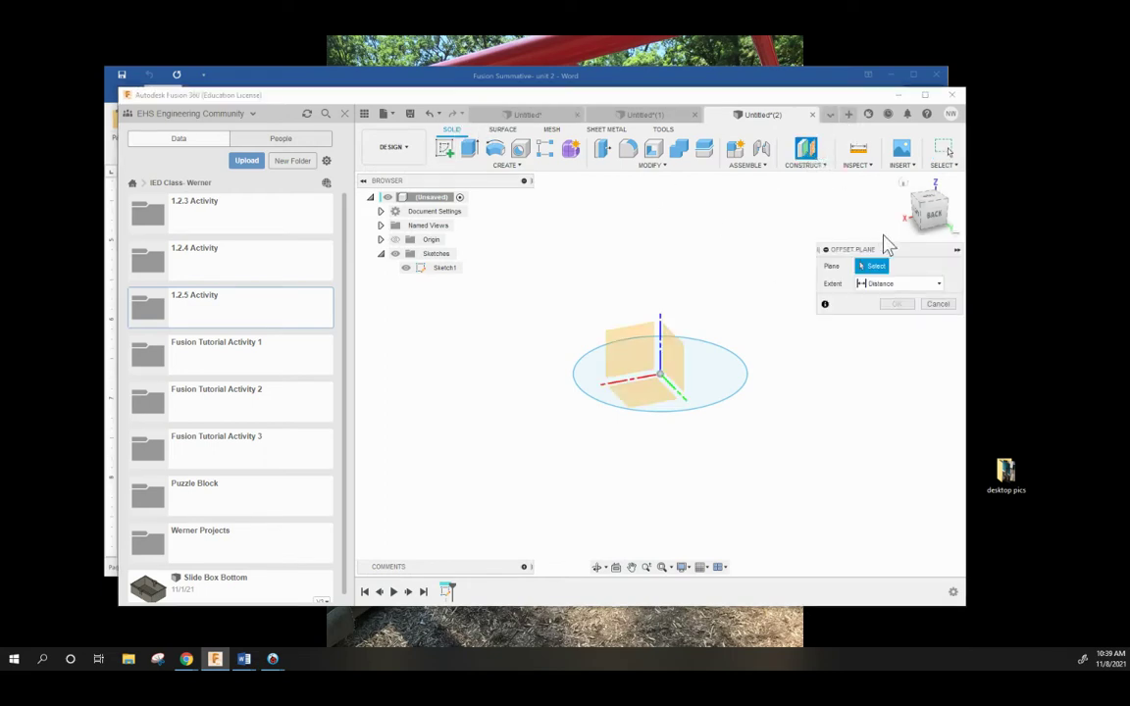
{"action": "left_click", "coordinate": [822, 169]}
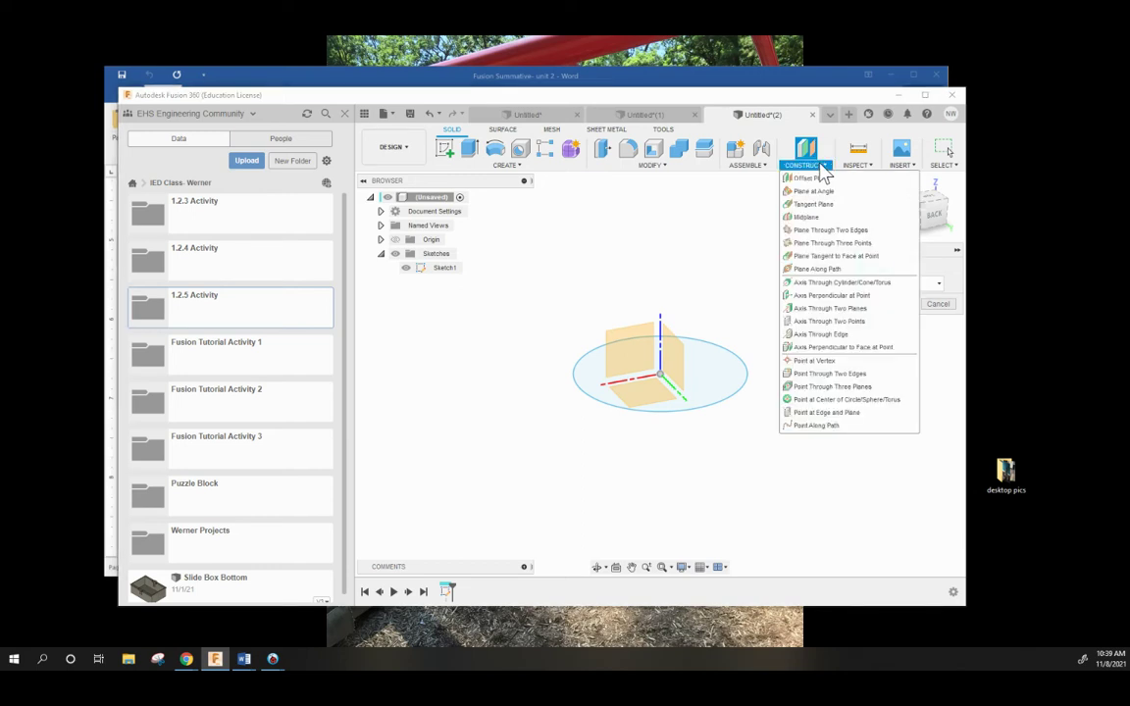
{"action": "left_click", "coordinate": [816, 177]}
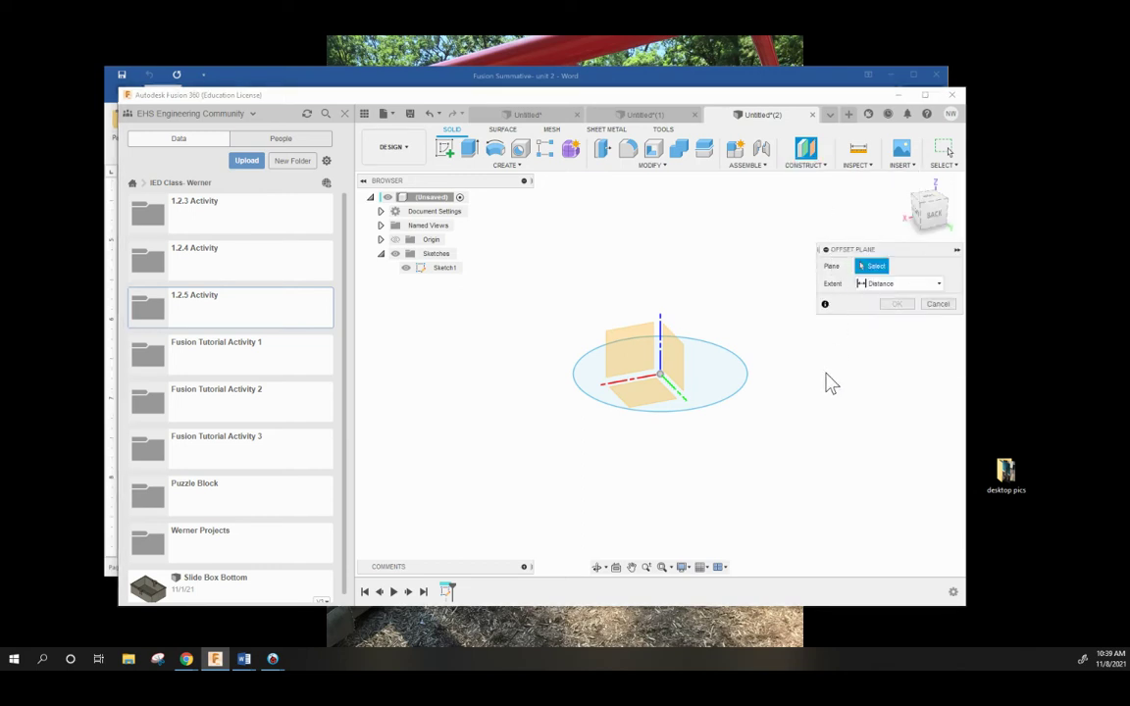
{"action": "mouse_move", "coordinate": [868, 404]}
{"action": "middle_mouse_down", "text": "shift"}
{"action": "mouse_move", "coordinate": [858, 411]}
{"action": "mouse_move", "coordinate": [853, 358]}
{"action": "mouse_move", "coordinate": [853, 387]}
{"action": "middle_mouse_up", "text": "shift"}
{"action": "left_click", "coordinate": [706, 369]}
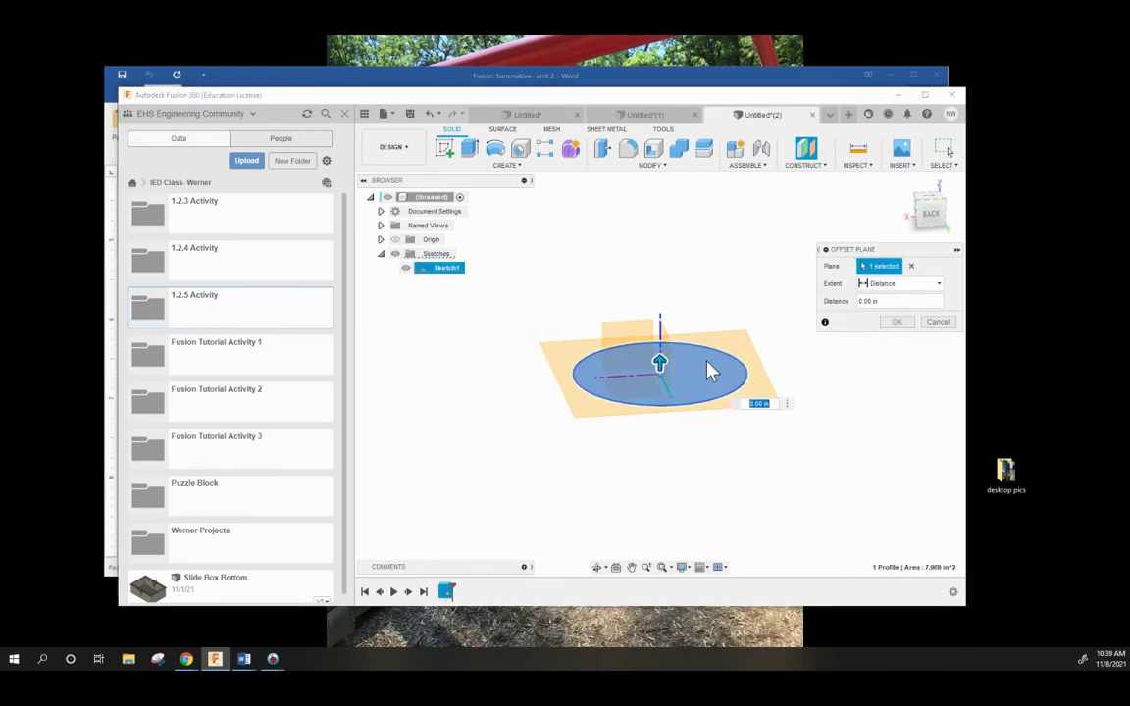
{"action": "left_click_drag", "start_coordinate": [662, 363], "coordinate": [660, 175]}
{"action": "mouse_move", "coordinate": [770, 338]}
{"action": "middle_mouse_down", "text": "shift"}
{"action": "mouse_move", "coordinate": [736, 326]}
{"action": "mouse_move", "coordinate": [726, 386]}
{"action": "mouse_move", "coordinate": [744, 396]}
{"action": "mouse_move", "coordinate": [739, 315]}
{"action": "mouse_move", "coordinate": [737, 373]}
{"action": "middle_mouse_up", "text": "shift"}
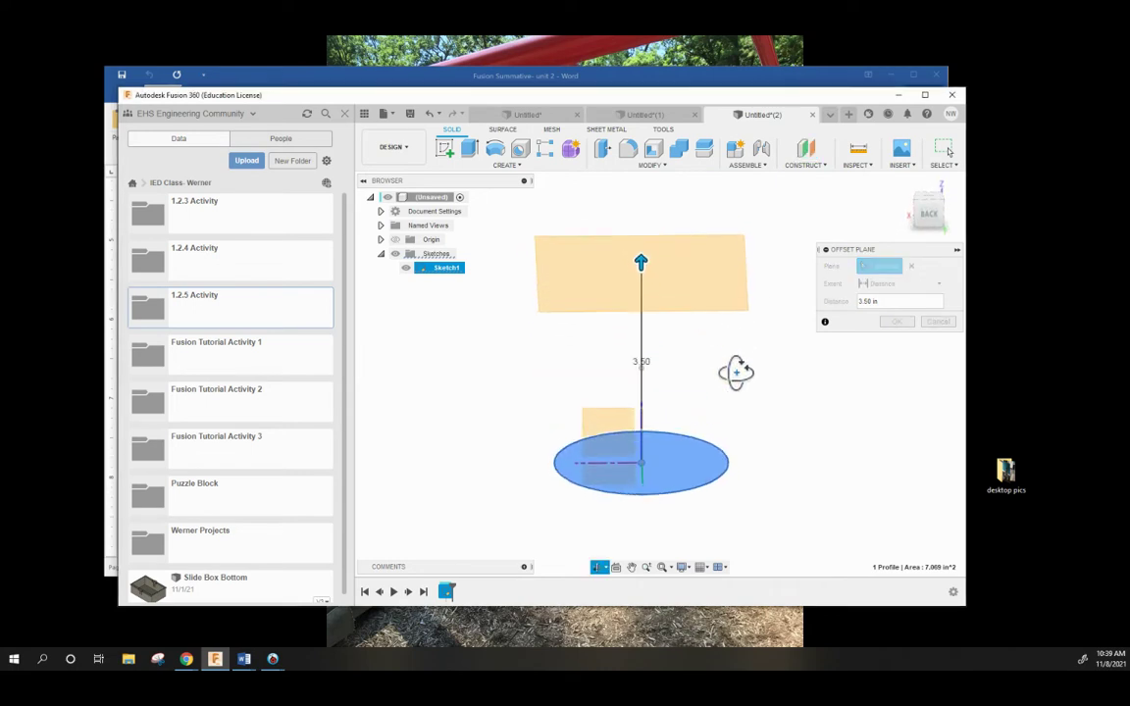
{"action": "left_click", "coordinate": [896, 323]}
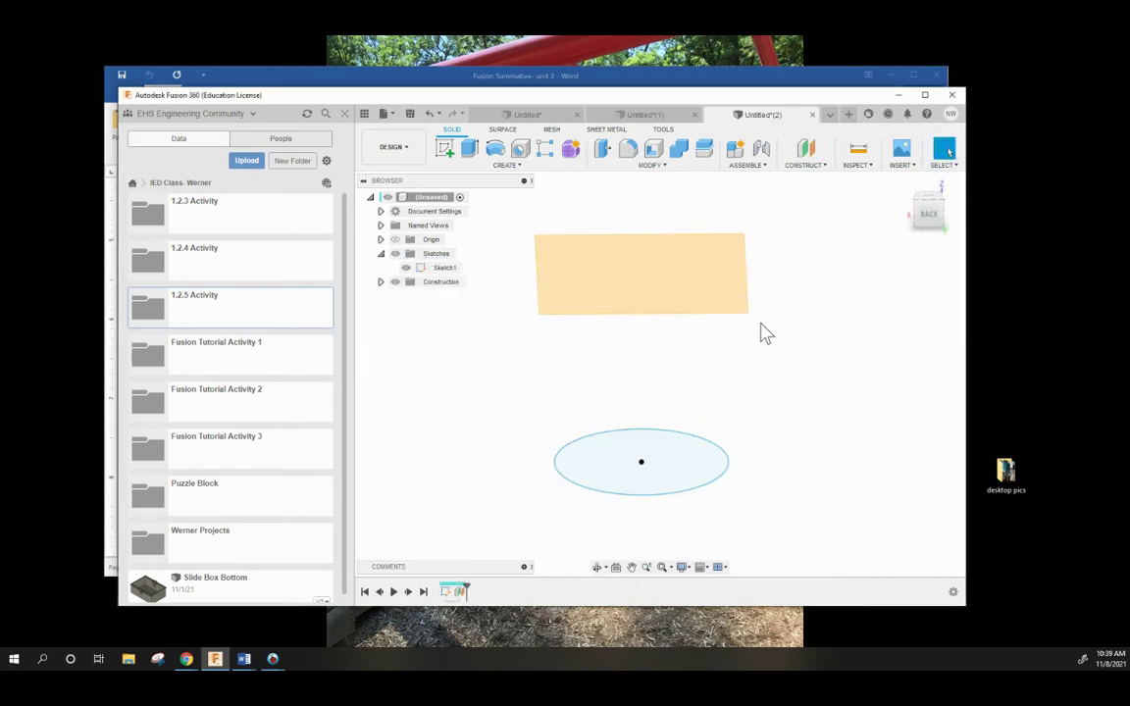
Sketch a two-point rectangle of about 3.68 by 2.31 in around the origin on the offset plane, and finish the sketch.
{"action": "left_click", "coordinate": [445, 152]}
{"action": "left_click", "coordinate": [649, 274]}
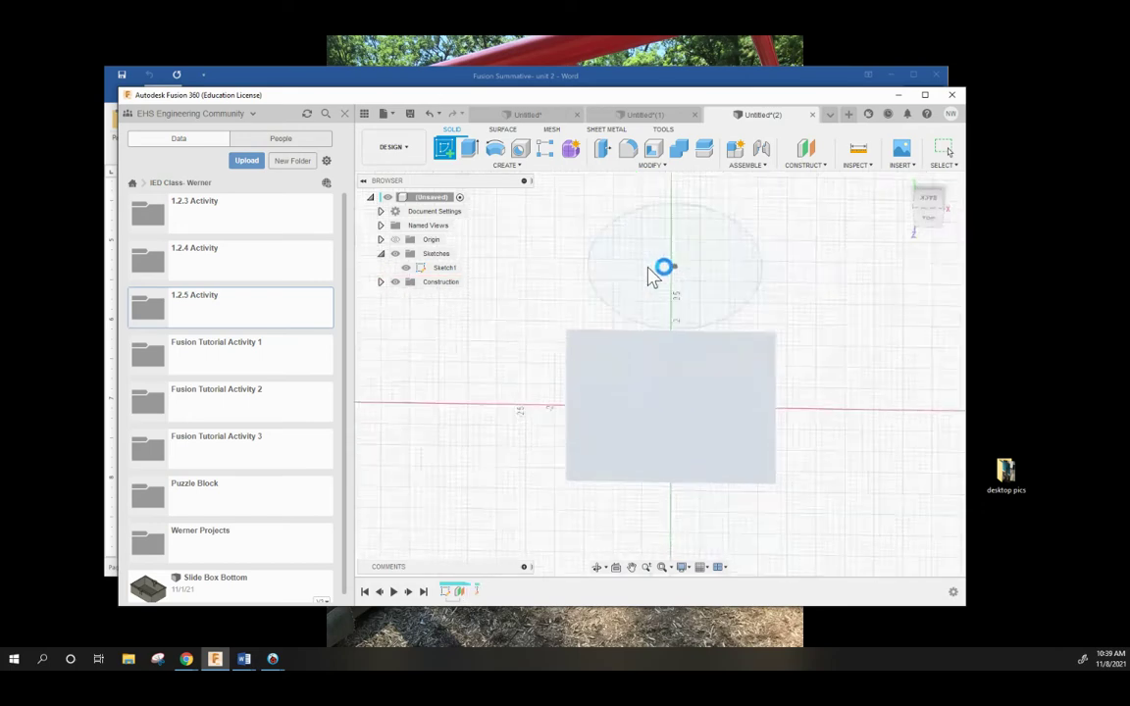
{"action": "mouse_move", "coordinate": [775, 265]}
{"action": "middle_mouse_down", "text": "shift"}
{"action": "mouse_move", "coordinate": [762, 358]}
{"action": "mouse_move", "coordinate": [774, 237]}
{"action": "mouse_move", "coordinate": [727, 207]}
{"action": "mouse_move", "coordinate": [636, 252]}
{"action": "mouse_move", "coordinate": [617, 341]}
{"action": "mouse_move", "coordinate": [618, 326]}
{"action": "mouse_move", "coordinate": [765, 268]}
{"action": "middle_mouse_up", "text": "shift"}
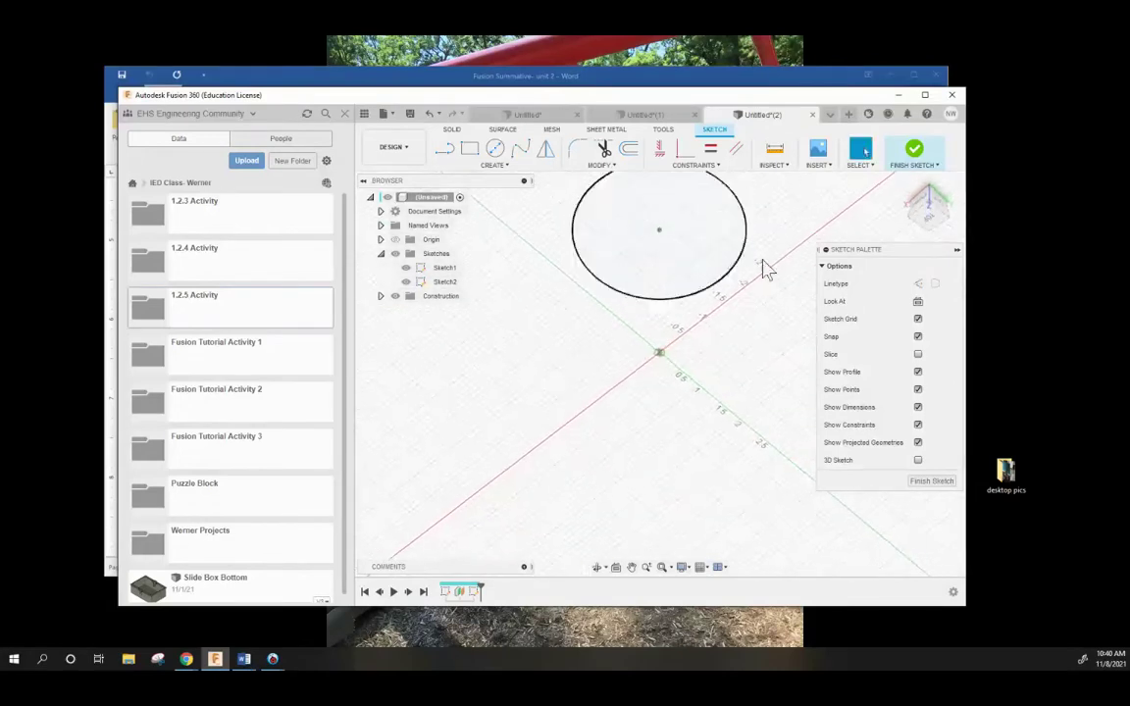
{"action": "left_click", "coordinate": [919, 195]}
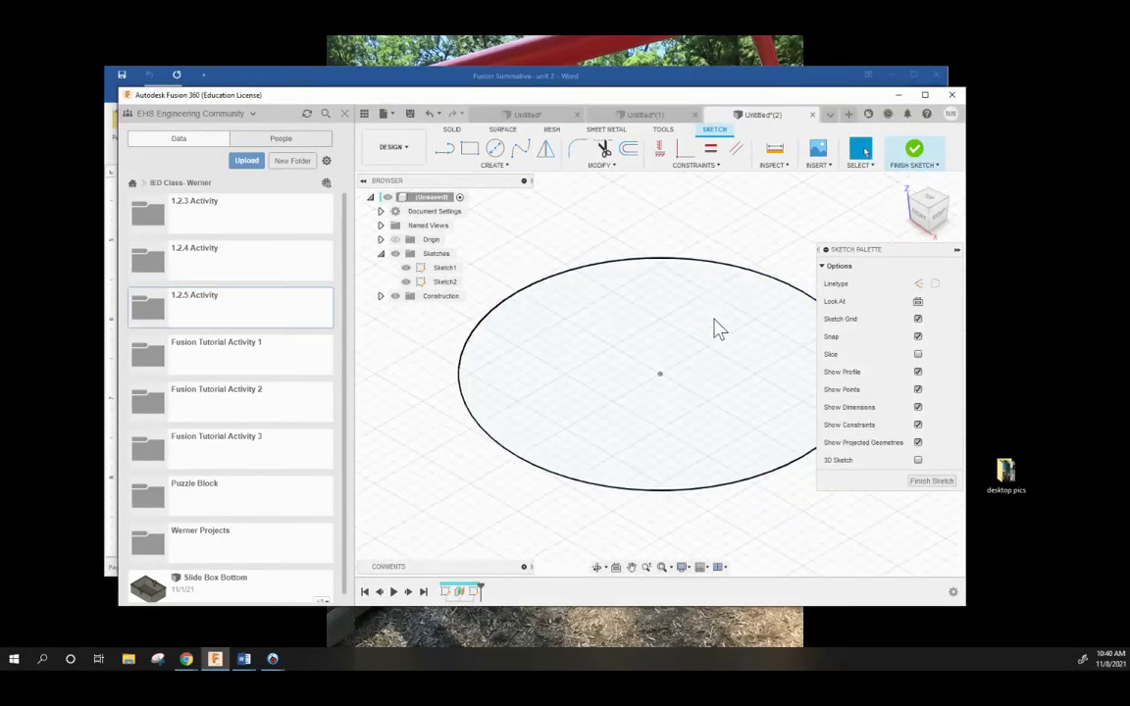
{"action": "mouse_move", "coordinate": [764, 244]}
{"action": "middle_mouse_down"}
{"action": "mouse_move", "coordinate": [756, 264]}
{"action": "mouse_move", "coordinate": [760, 233]}
{"action": "mouse_move", "coordinate": [655, 268]}
{"action": "mouse_move", "coordinate": [591, 332]}
{"action": "middle_mouse_up"}
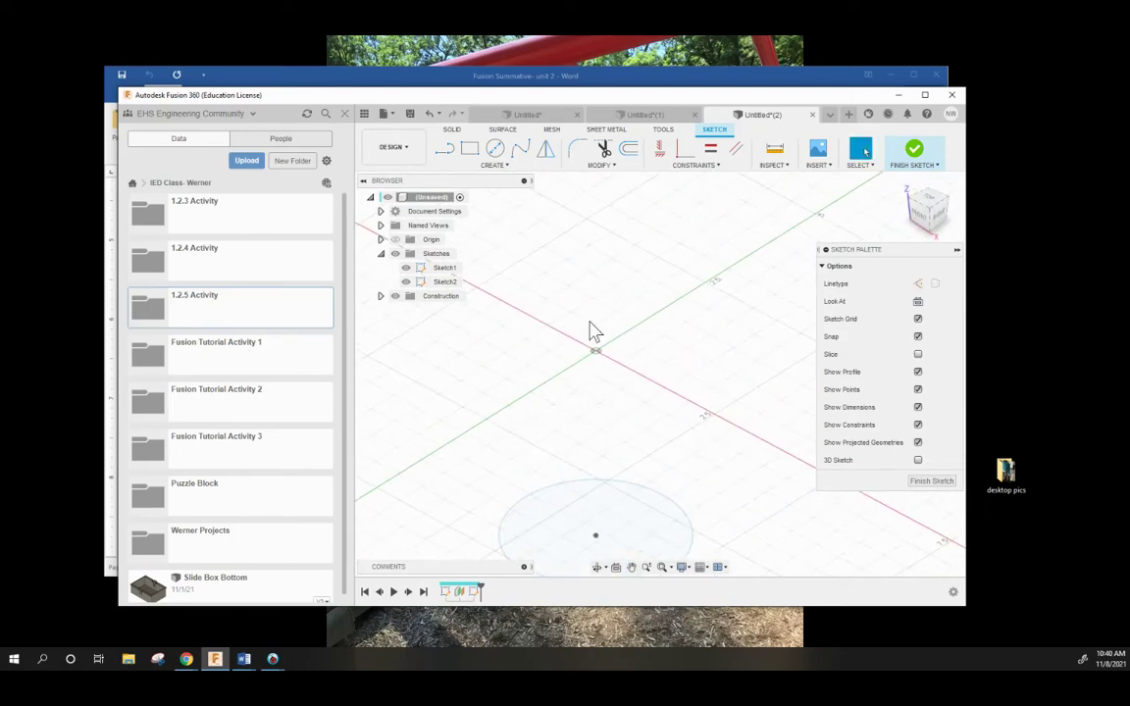
{"action": "left_click", "coordinate": [507, 165]}
{"action": "mouse_move", "coordinate": [488, 194]}
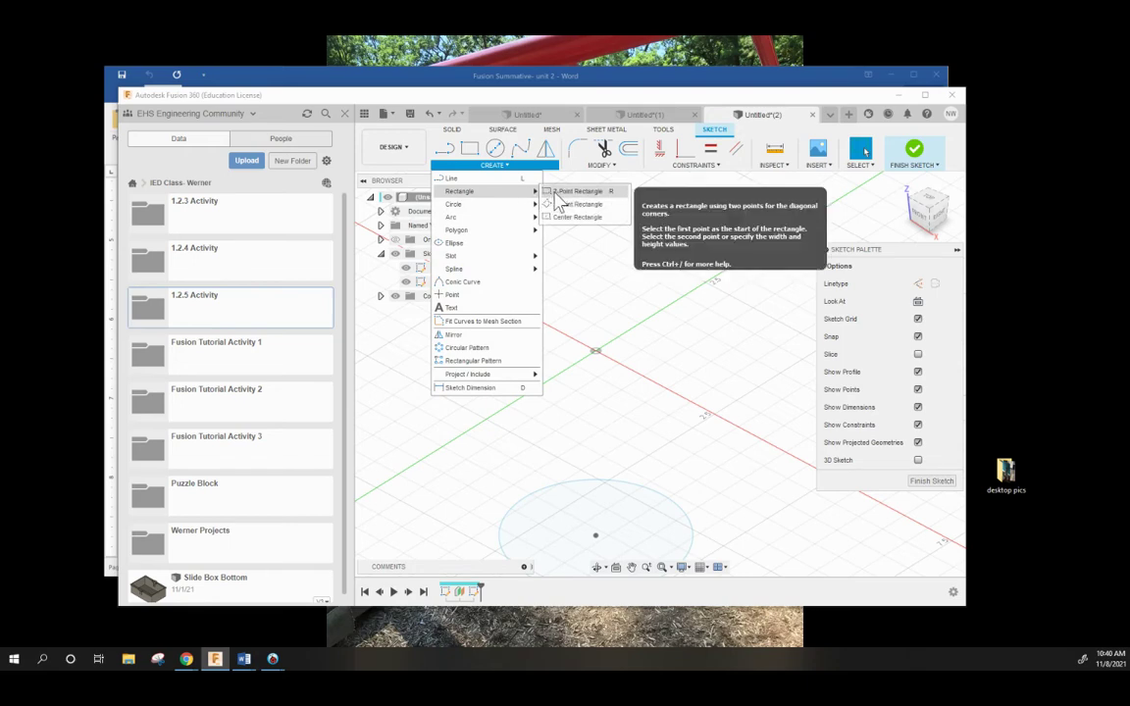
{"action": "left_click", "coordinate": [567, 190]}
{"action": "left_click", "coordinate": [564, 290]}
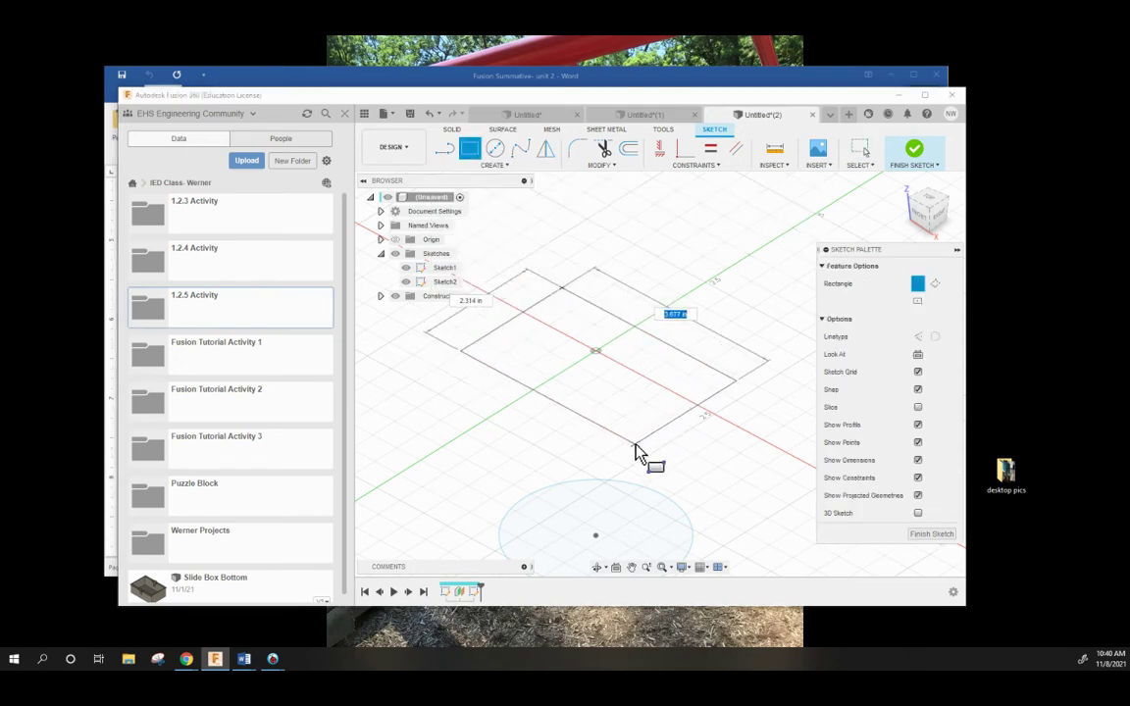
{"action": "left_click", "coordinate": [636, 444]}
{"action": "left_click", "coordinate": [932, 534]}
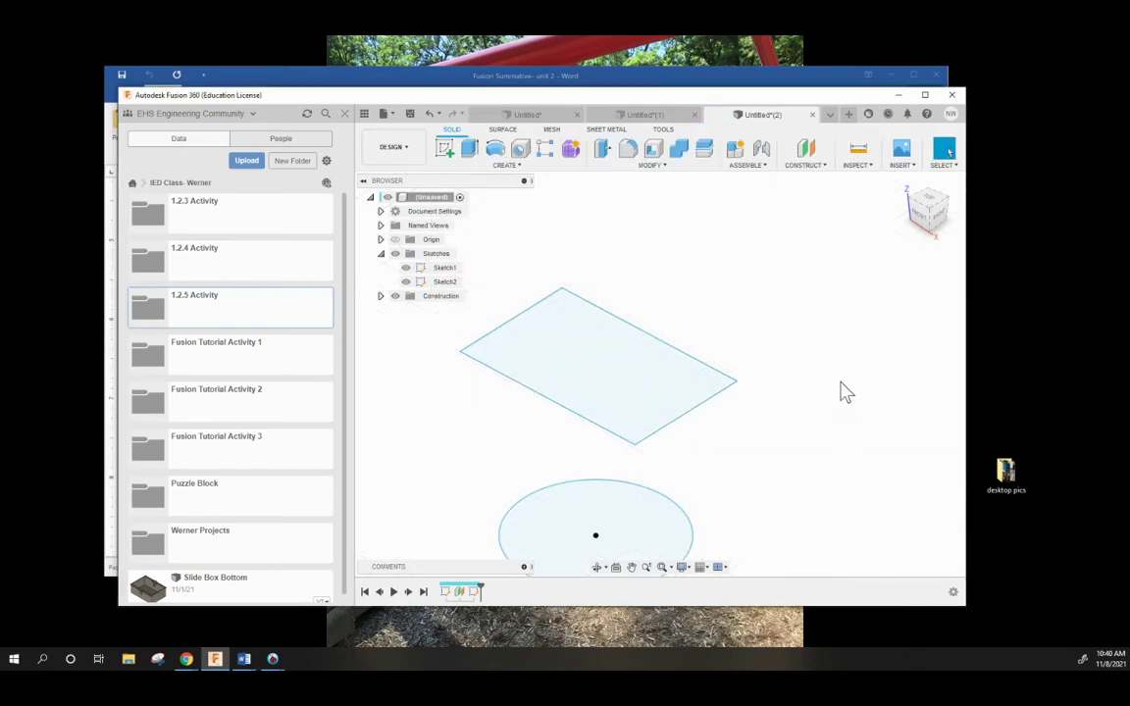
Loft from the upper rectangle to the lower circle as a new body.
{"action": "middle_click_drag", "start_coordinate": [788, 437], "coordinate": [738, 225], "text": "shift"}
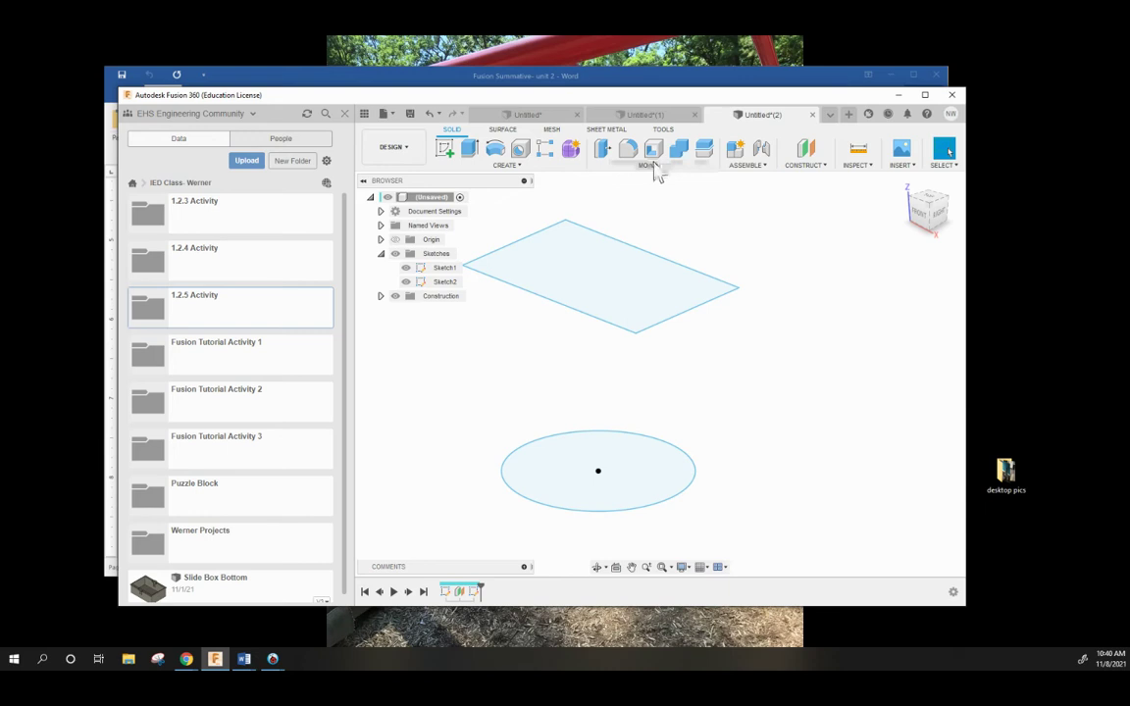
{"action": "left_click", "coordinate": [519, 167]}
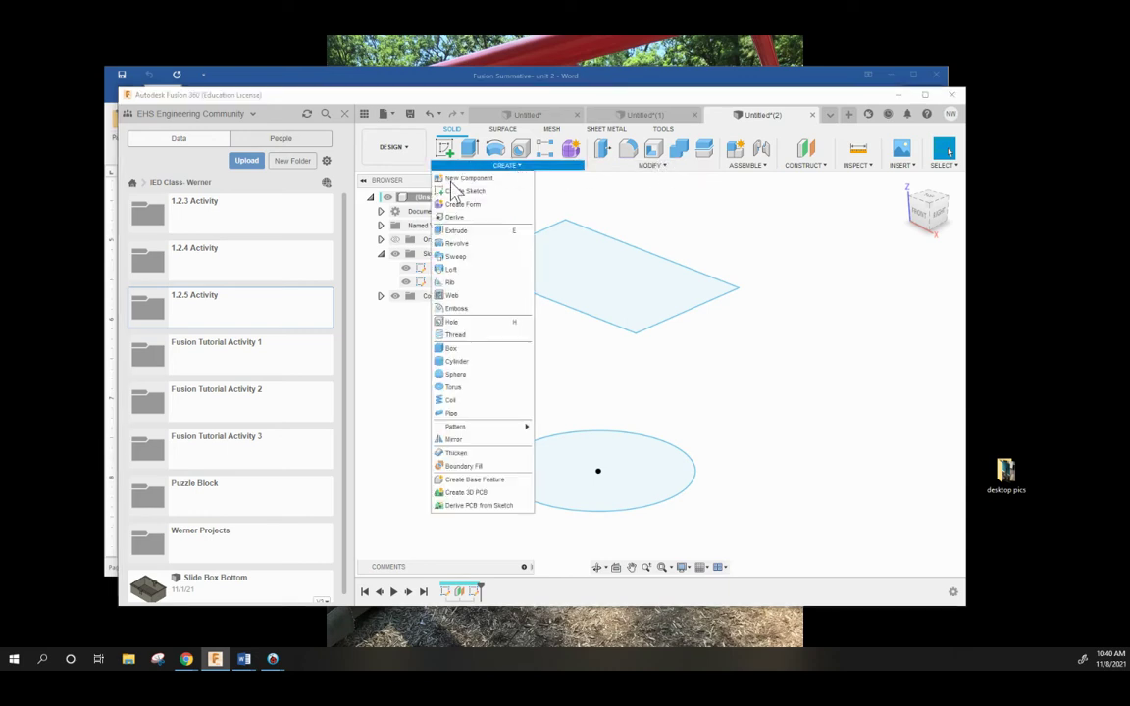
{"action": "left_click", "coordinate": [450, 269]}
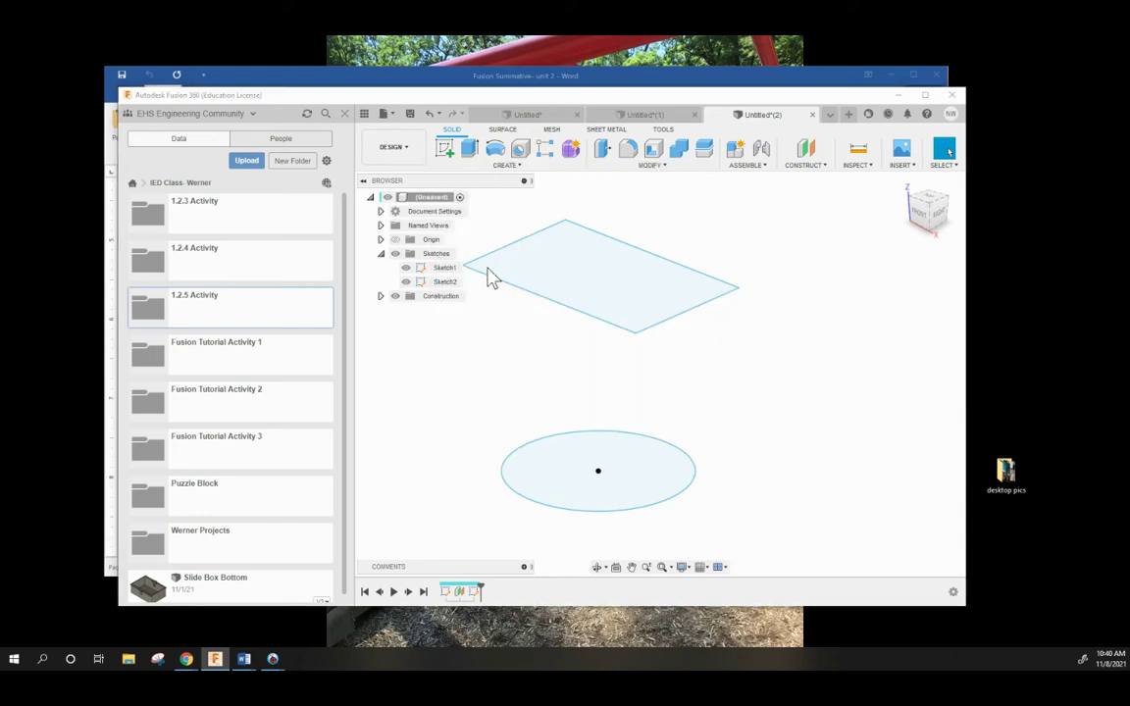
{"action": "left_click", "coordinate": [586, 276]}
{"action": "left_click", "coordinate": [560, 467]}
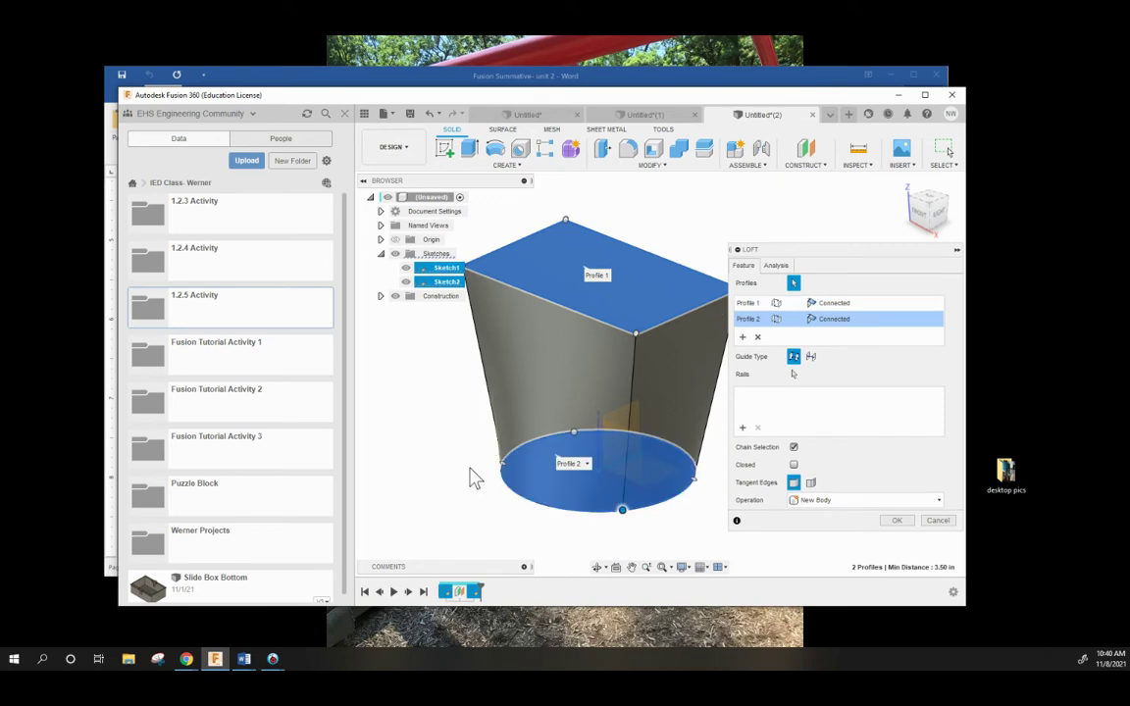
{"action": "middle_click_drag", "start_coordinate": [470, 478], "coordinate": [492, 335], "text": "shift"}
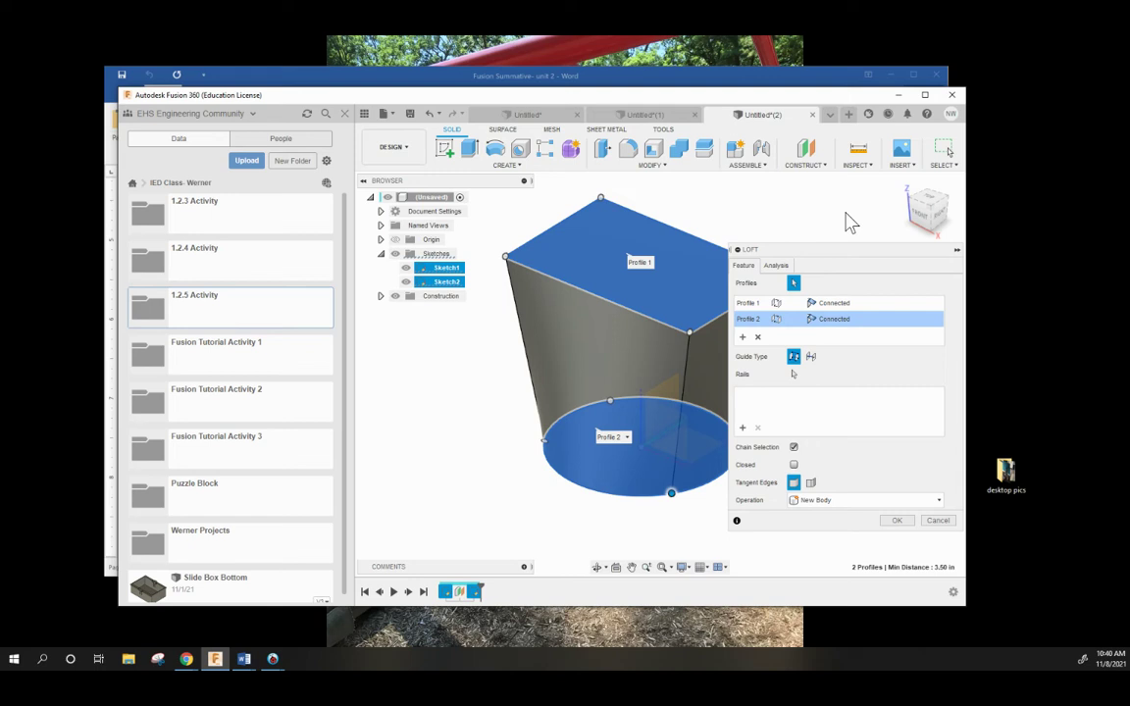
{"action": "middle_click_drag", "start_coordinate": [850, 223], "coordinate": [791, 221]}
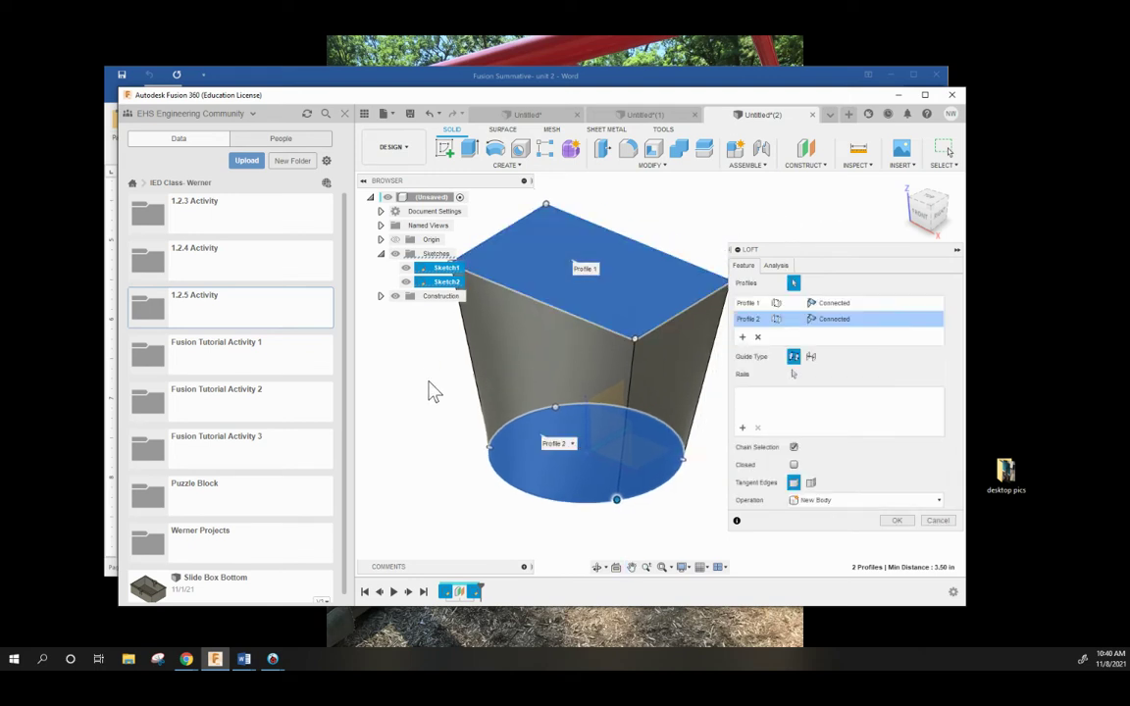
{"action": "middle_click_drag", "start_coordinate": [429, 390], "coordinate": [463, 391], "text": "shift"}
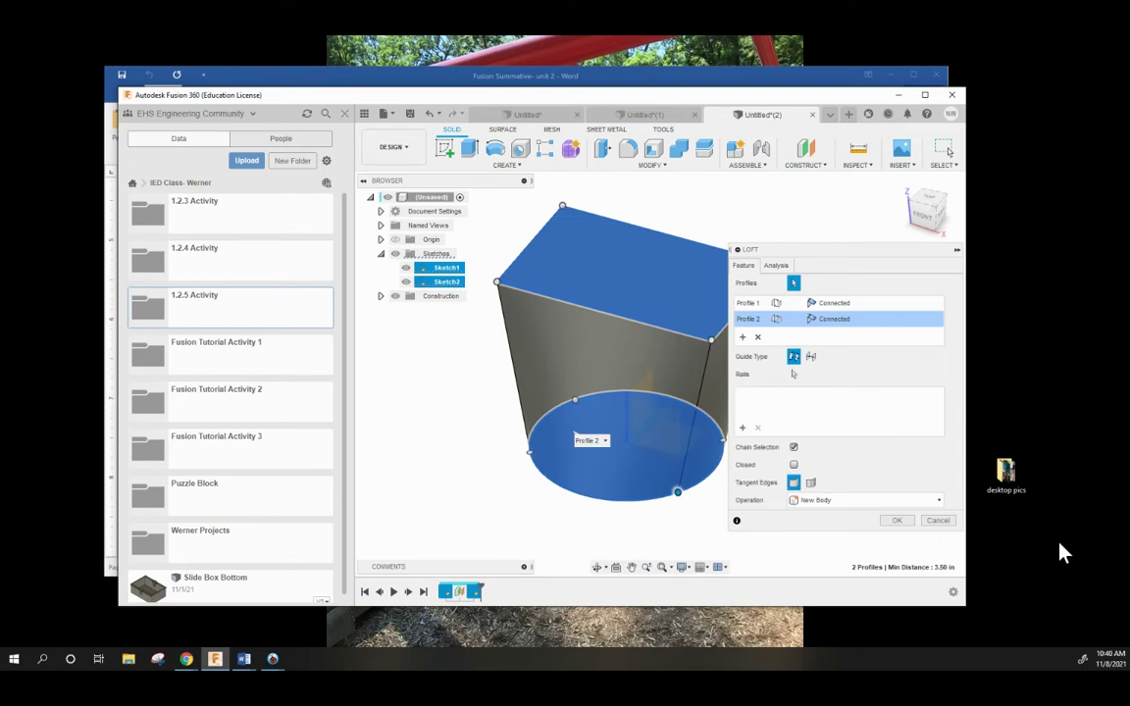
{"action": "left_click", "coordinate": [897, 522]}
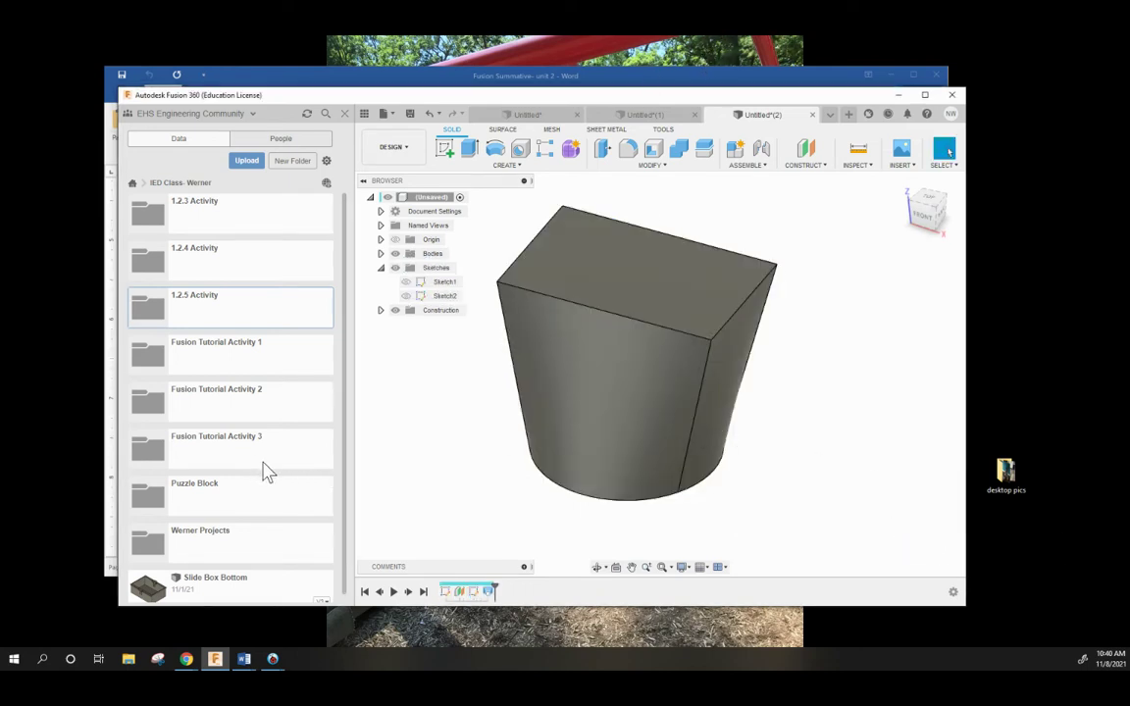
Bring up the Block Step & hole Drawing Dimensioned document.
{"action": "left_click", "coordinate": [832, 115]}
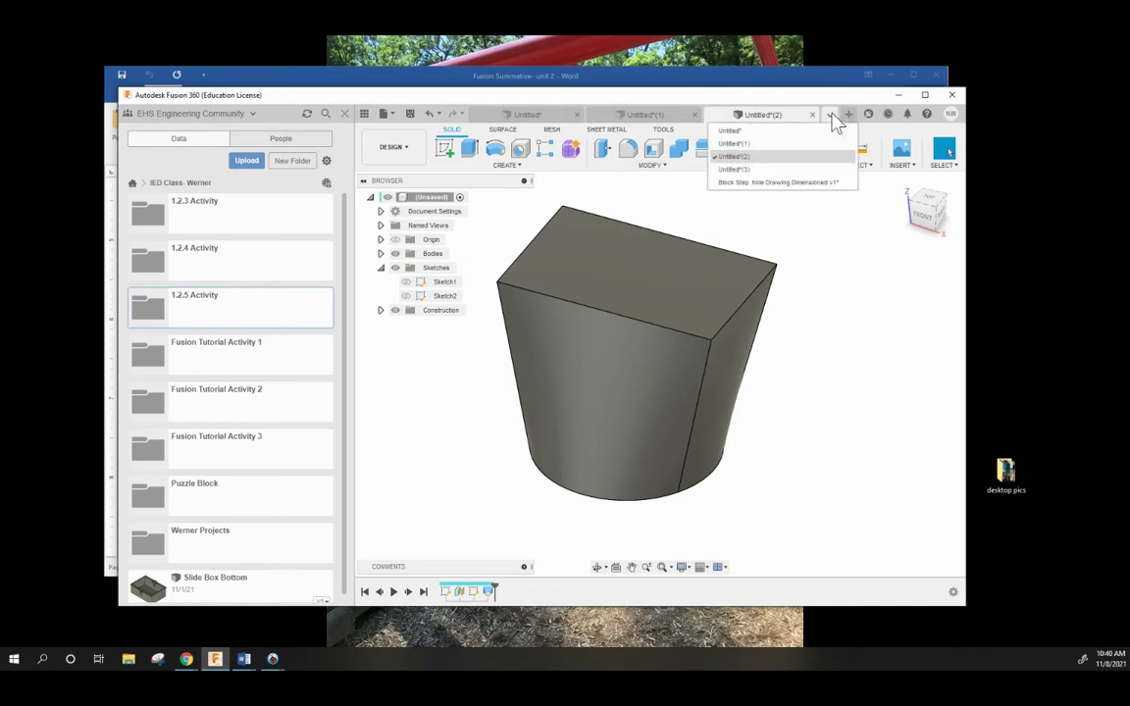
{"action": "left_click", "coordinate": [757, 181]}
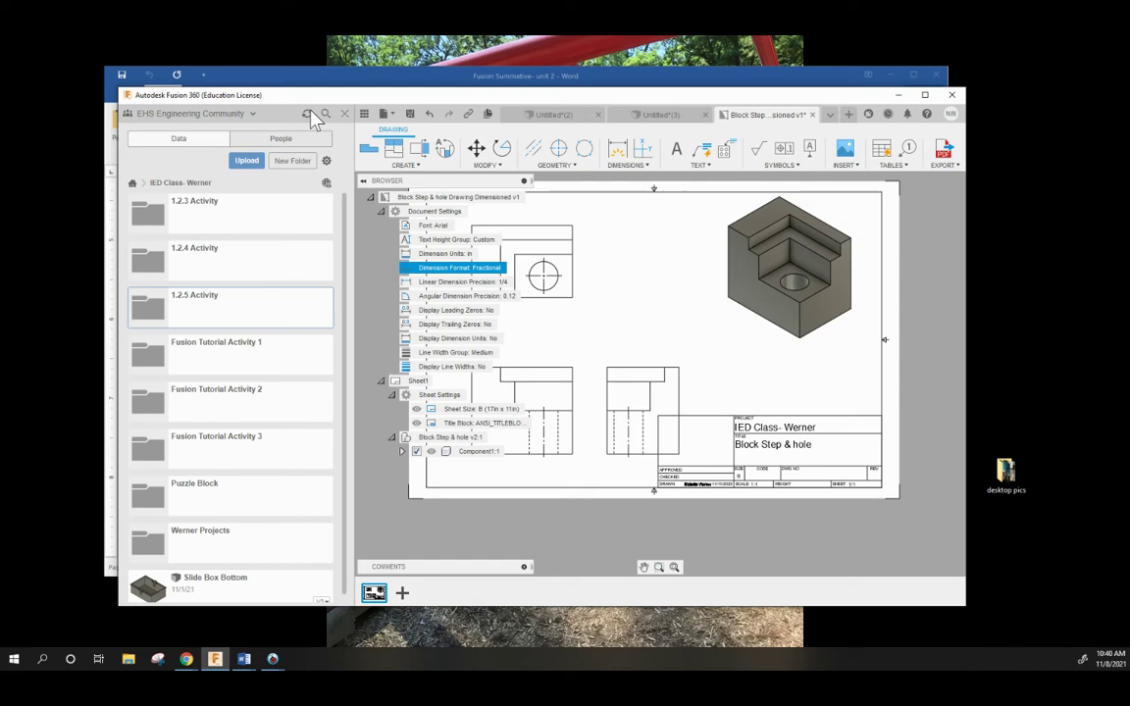
Close the data panel, hide the sheet's title block, and move the right side view farther from the front view.
{"action": "left_click", "coordinate": [345, 115]}
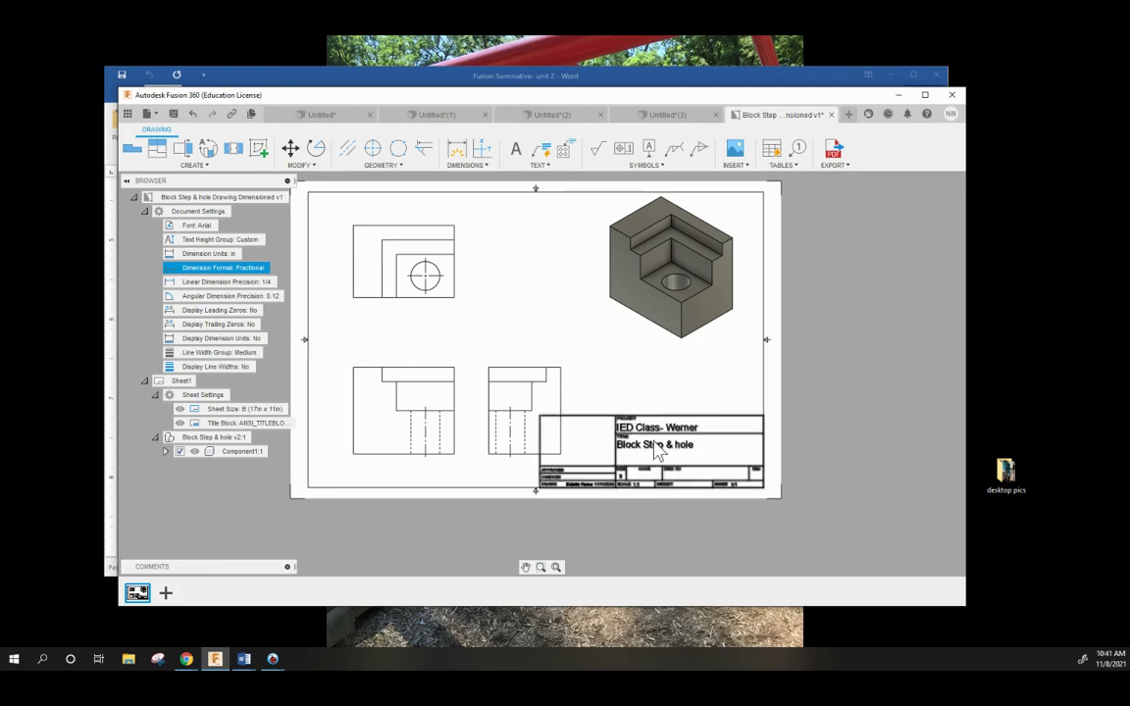
{"action": "key", "text": "Escape"}
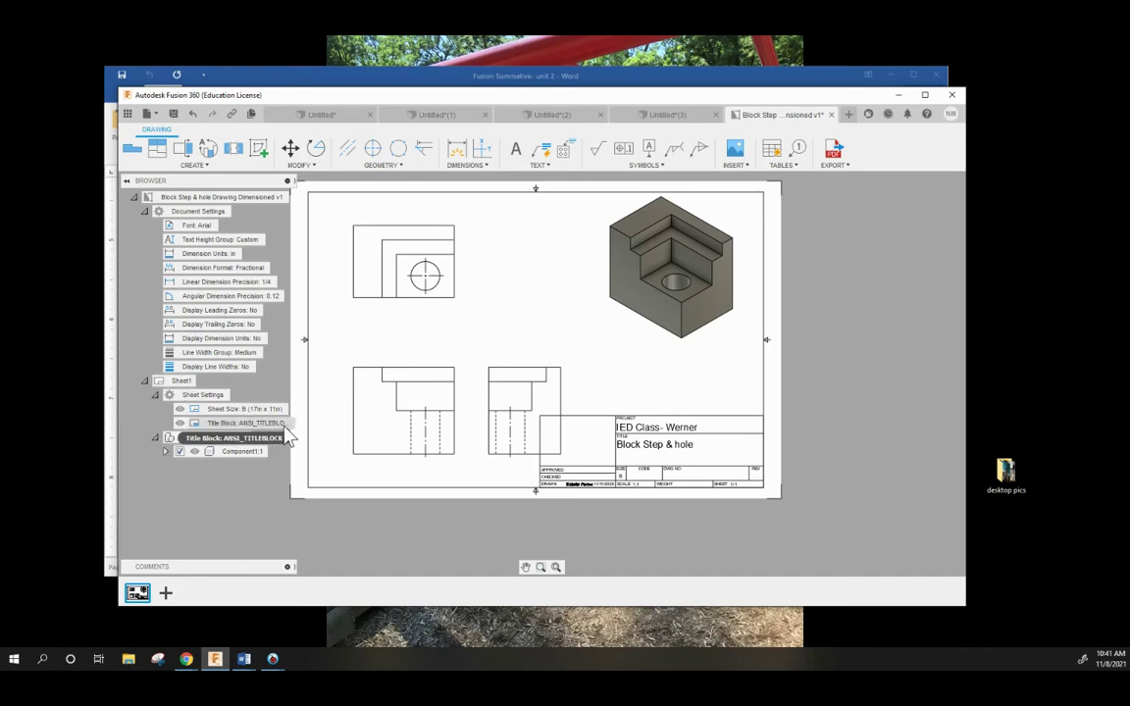
{"action": "left_click", "coordinate": [180, 426]}
{"action": "left_click", "coordinate": [179, 424]}
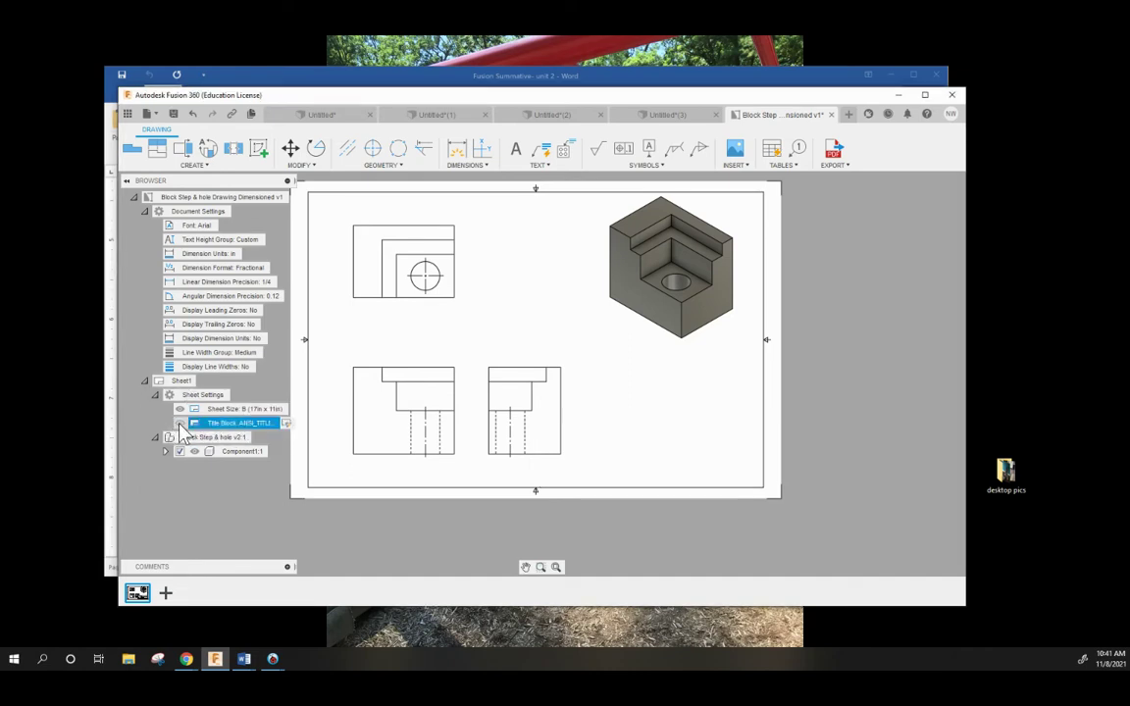
{"action": "left_click", "coordinate": [666, 441]}
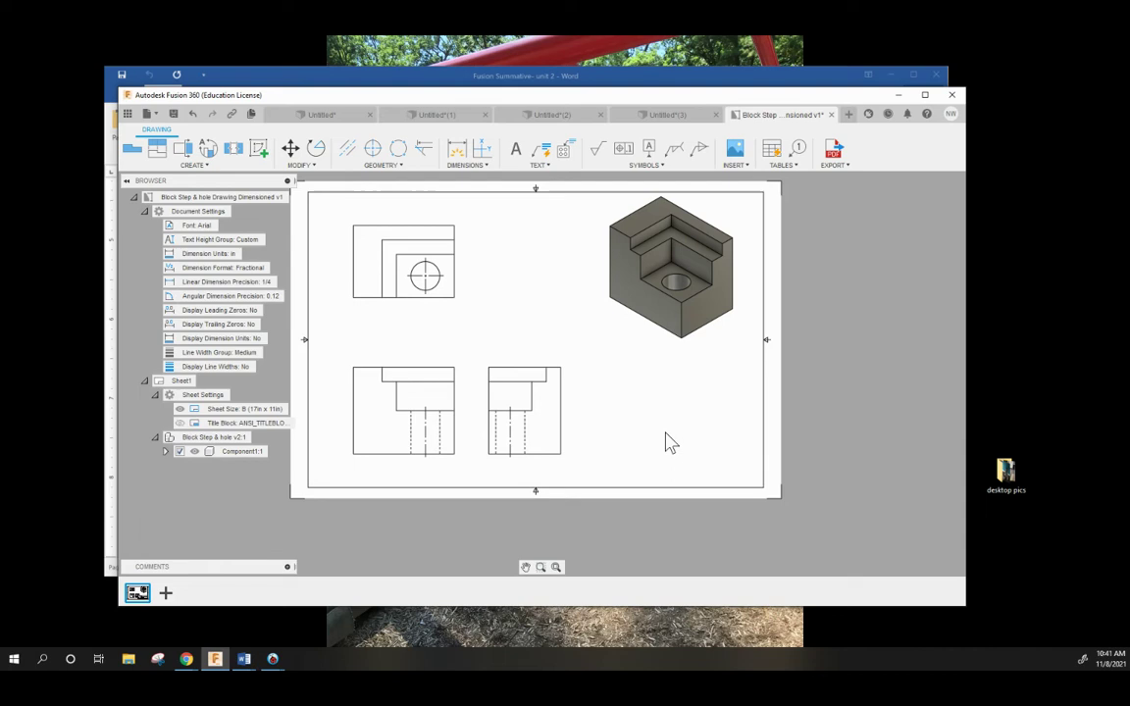
{"action": "left_click_drag", "start_coordinate": [510, 376], "coordinate": [577, 373]}
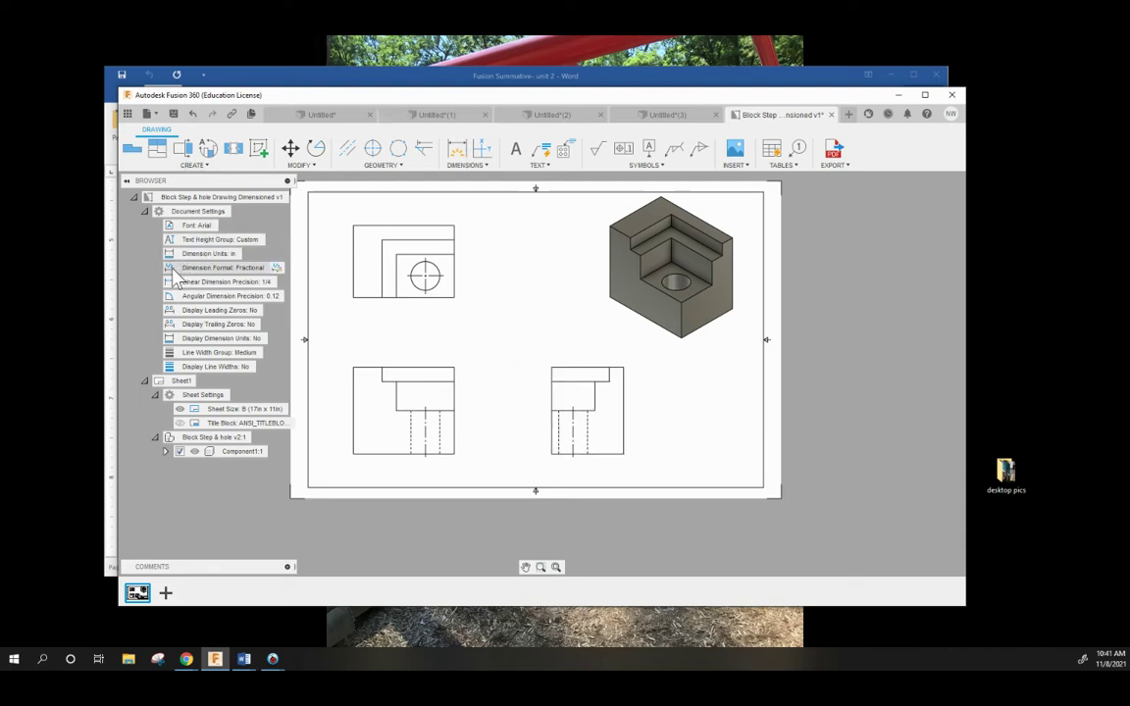
{"action": "left_click", "coordinate": [144, 211]}
{"action": "left_click", "coordinate": [144, 211]}
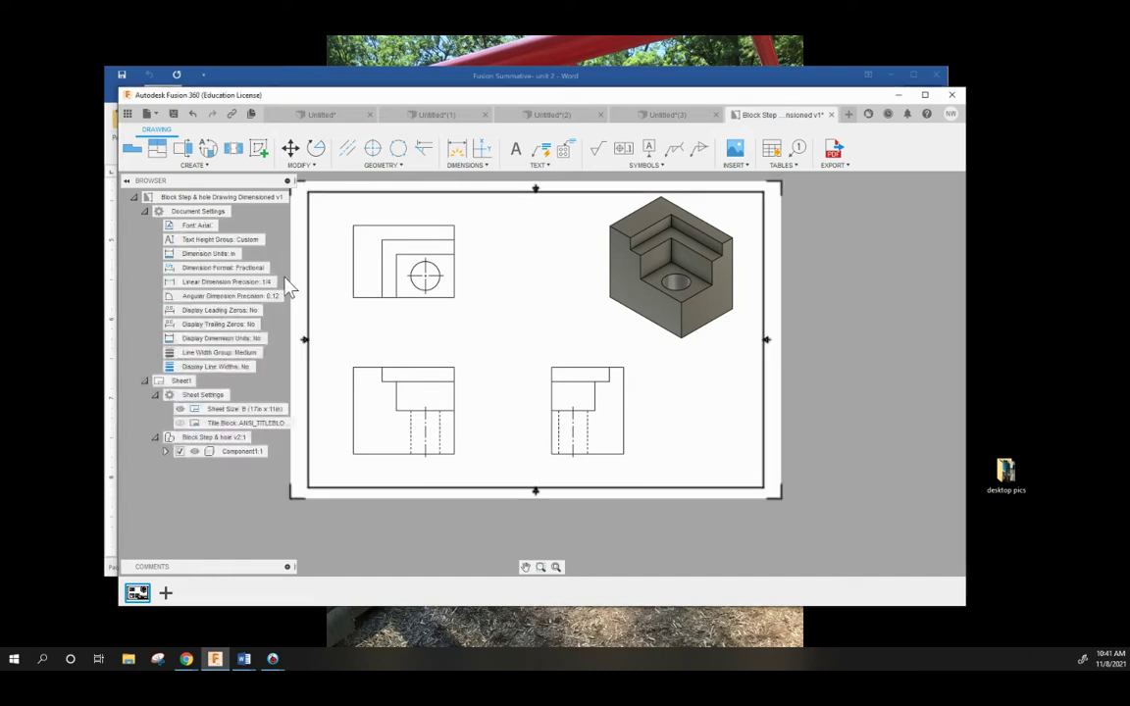
{"action": "left_click", "coordinate": [269, 269]}
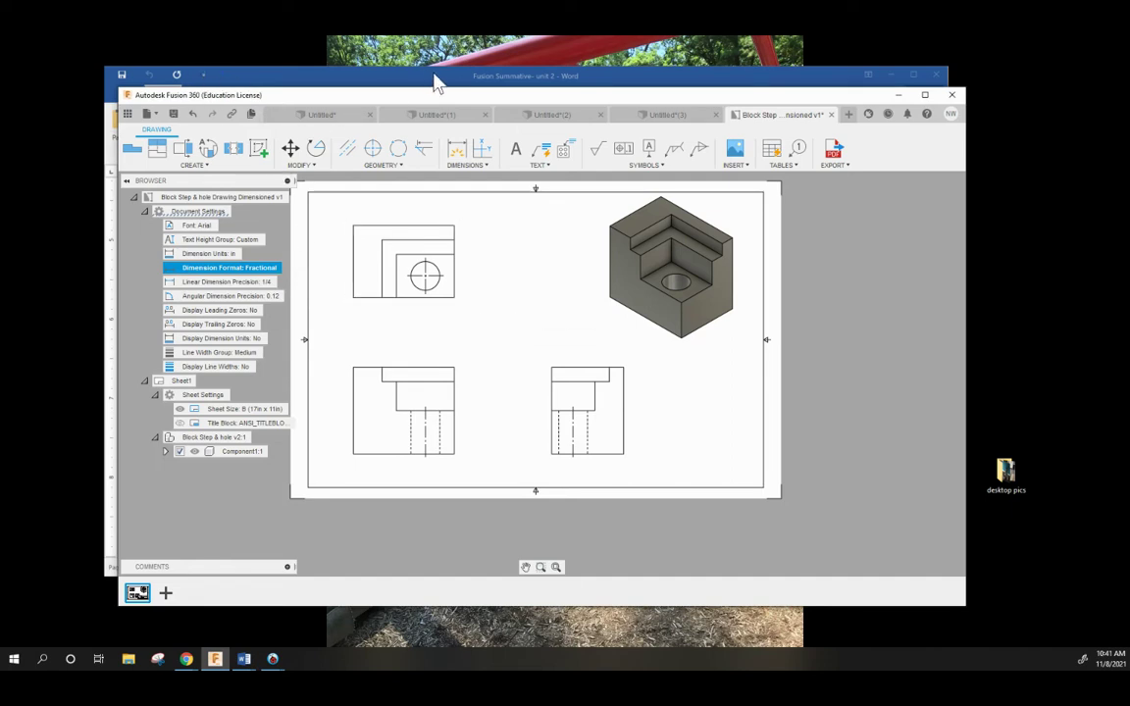
Dimension the overall height of the front view along its right edge.
{"action": "left_click", "coordinate": [459, 148]}
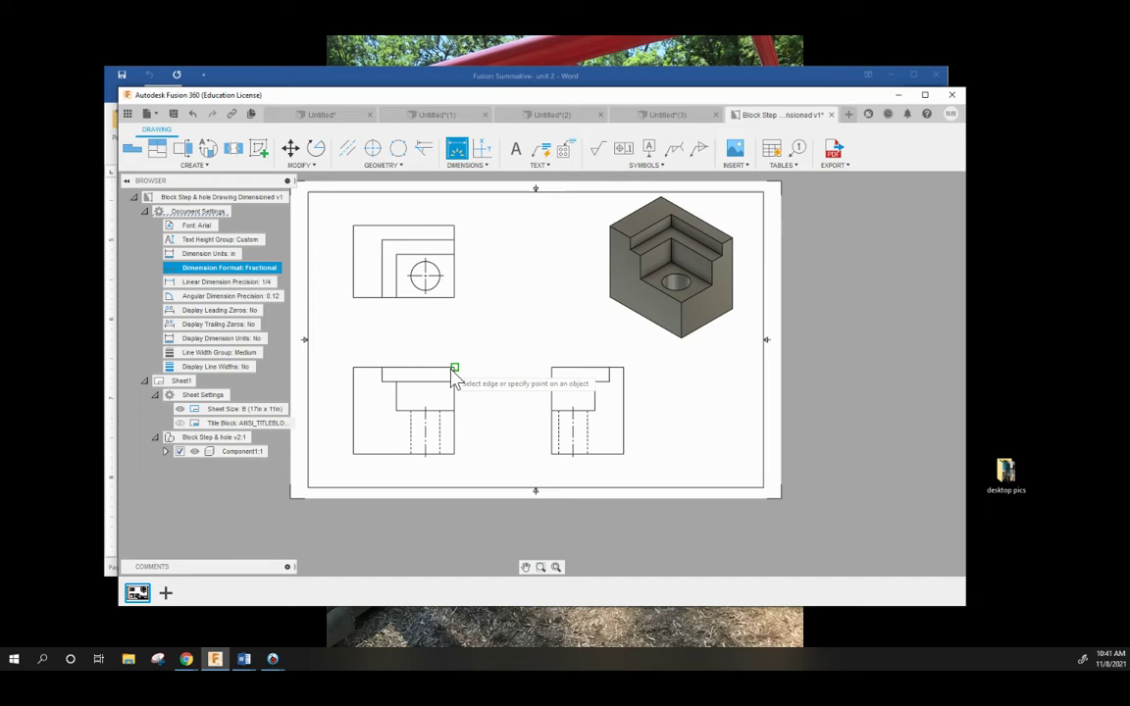
{"action": "left_click", "coordinate": [456, 379]}
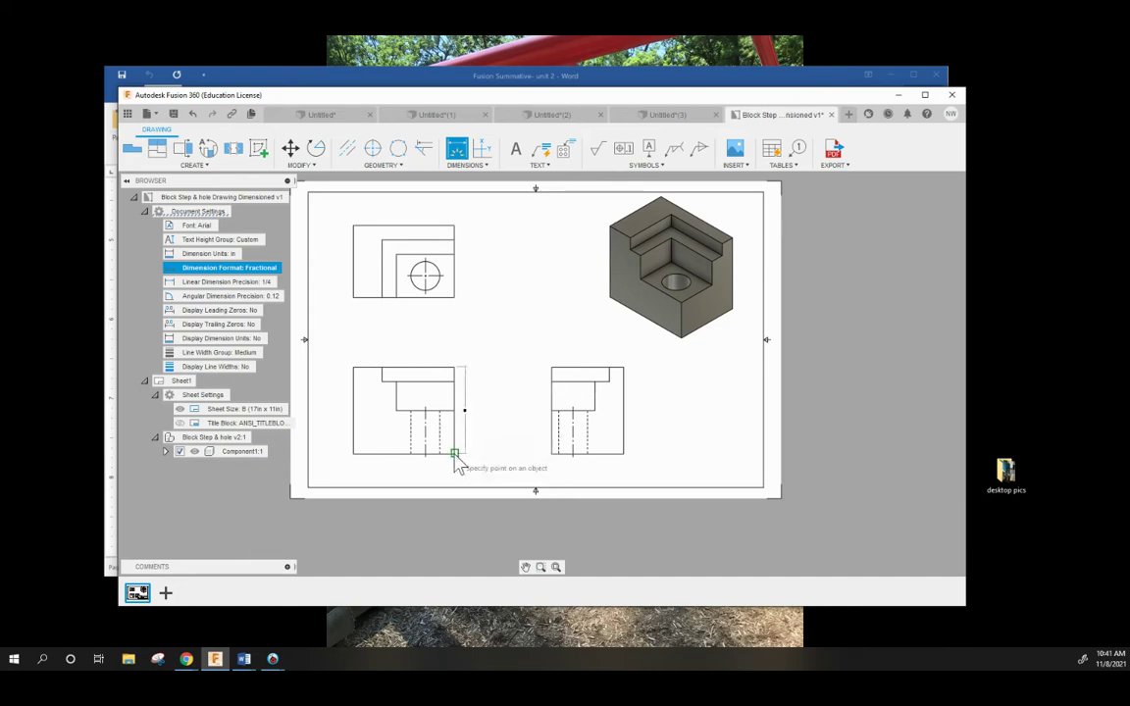
{"action": "left_click", "coordinate": [456, 455]}
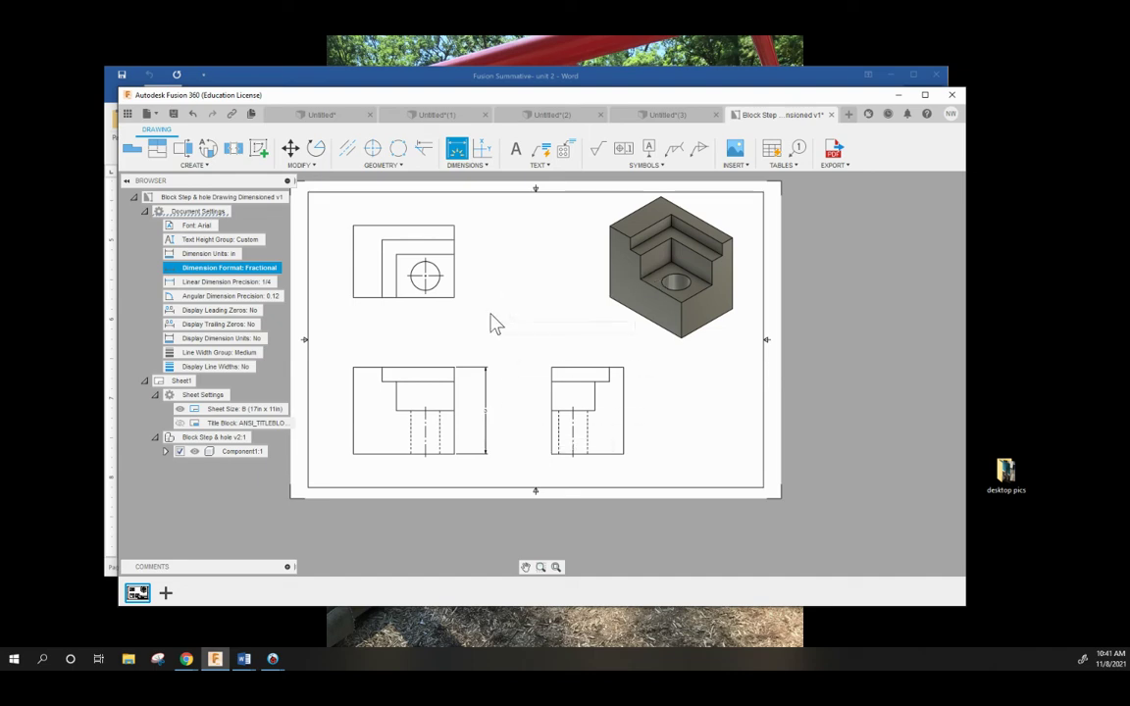
{"action": "key", "text": "Escape"}
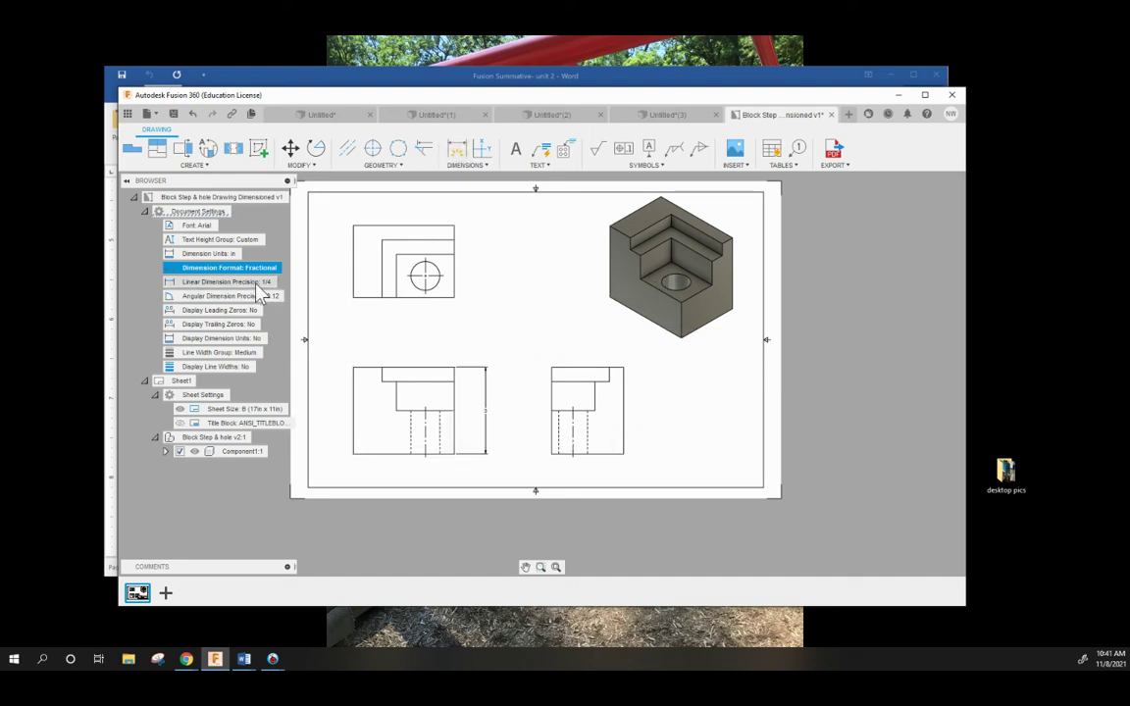
Set the drawing's medium text height to 0.24in in the document settings.
{"action": "left_click", "coordinate": [286, 268]}
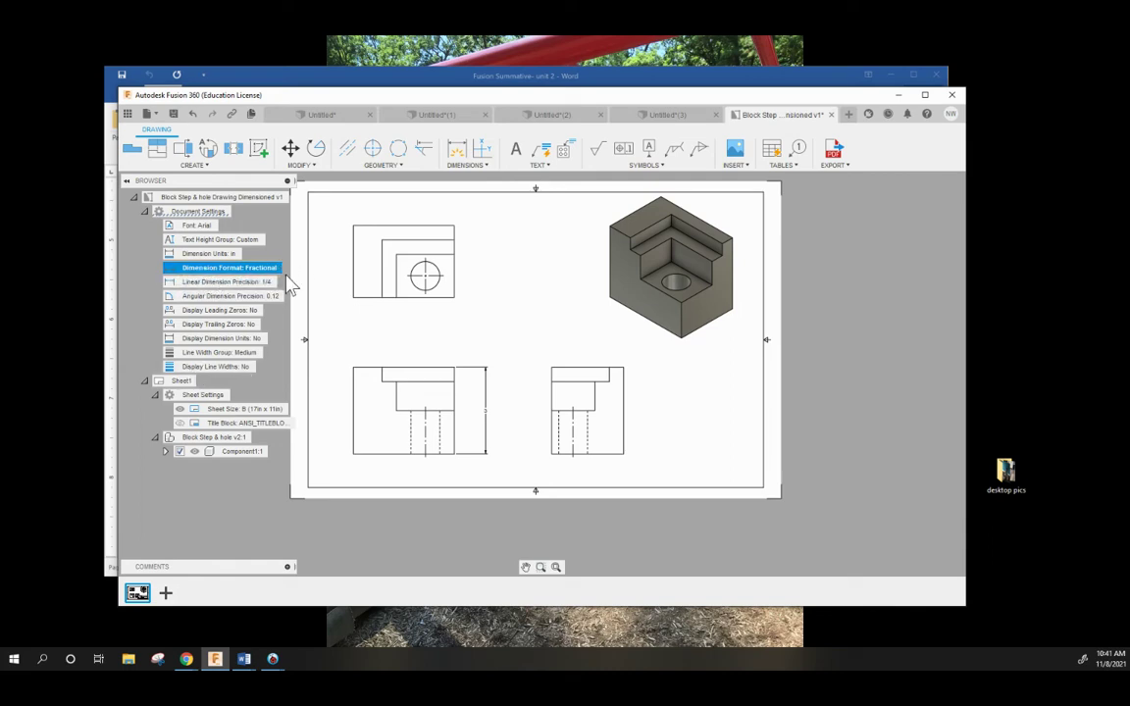
{"action": "left_click", "coordinate": [284, 268]}
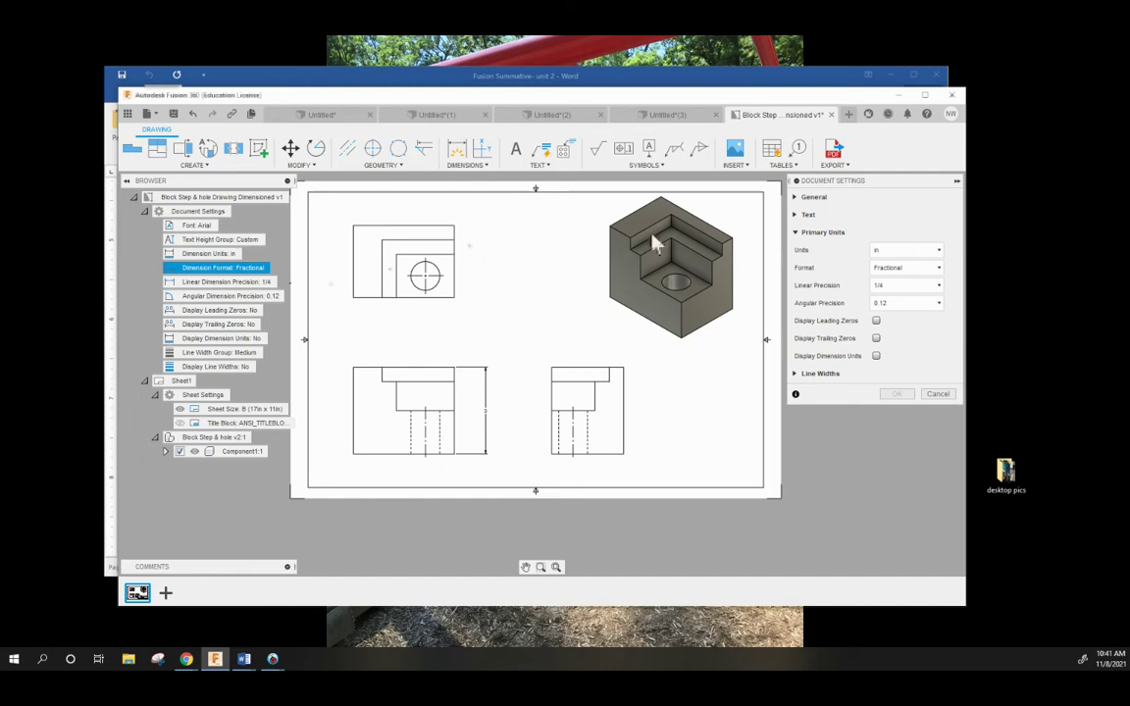
{"action": "left_click", "coordinate": [797, 215]}
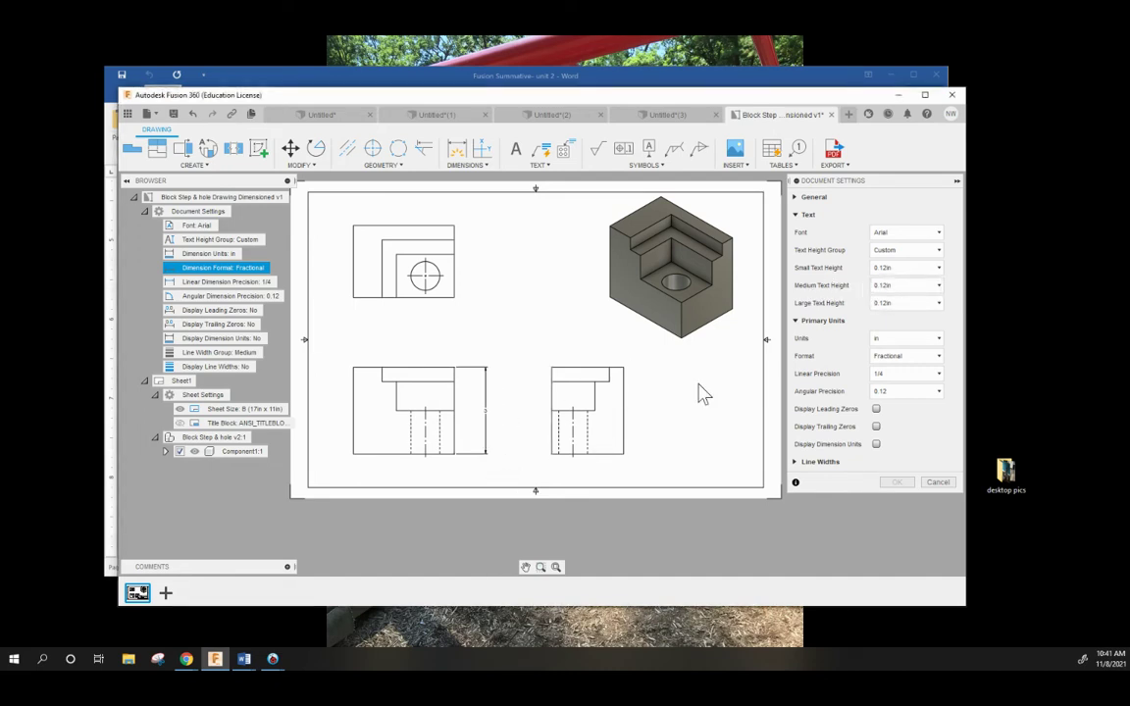
{"action": "left_click", "coordinate": [937, 287]}
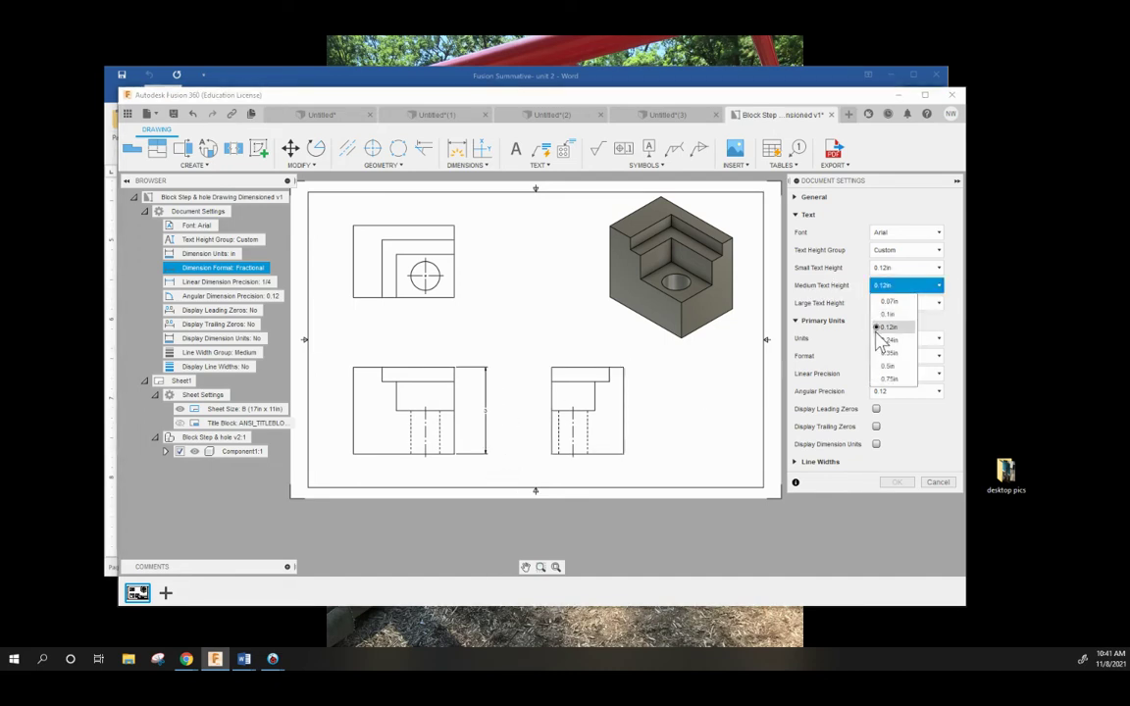
{"action": "left_click", "coordinate": [888, 350]}
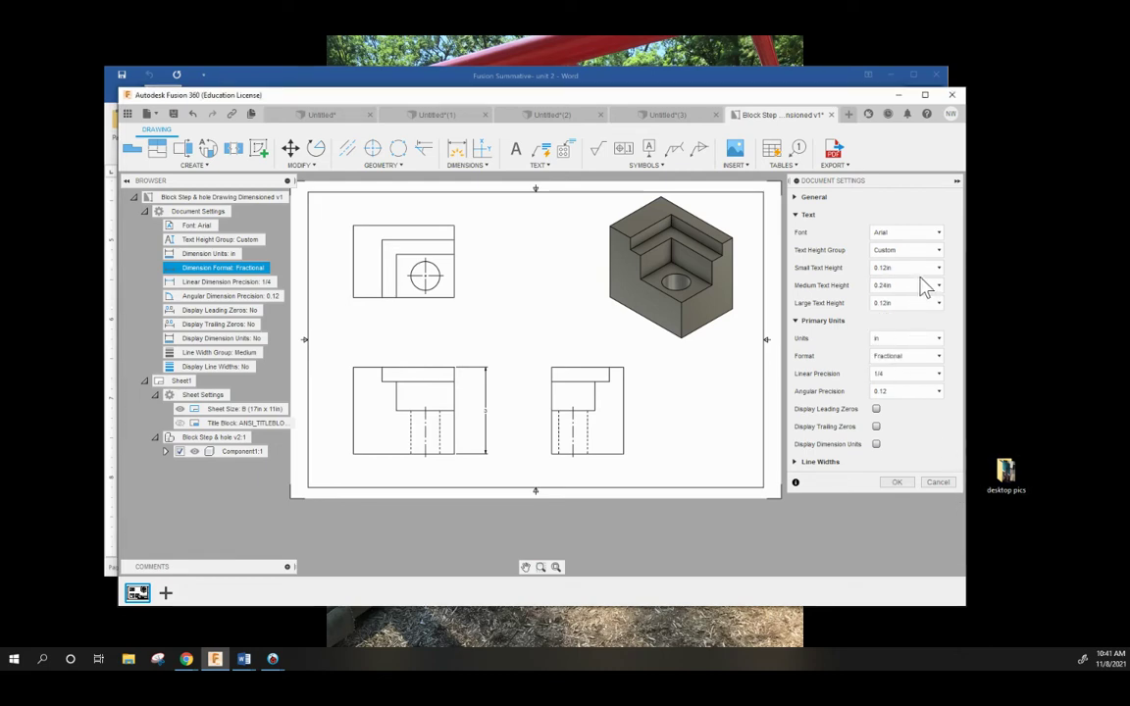
{"action": "left_click", "coordinate": [897, 484]}
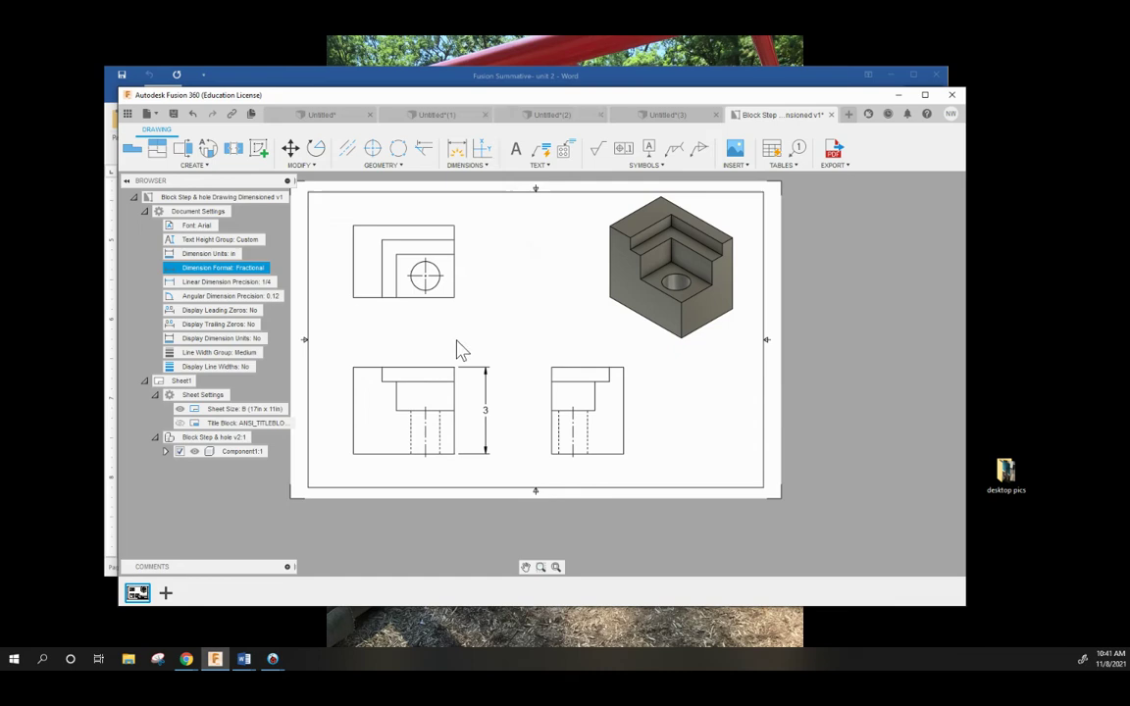
Add baseline dimensions from the lower end of the front view's height dimension to its two step levels.
{"action": "left_click", "coordinate": [481, 167]}
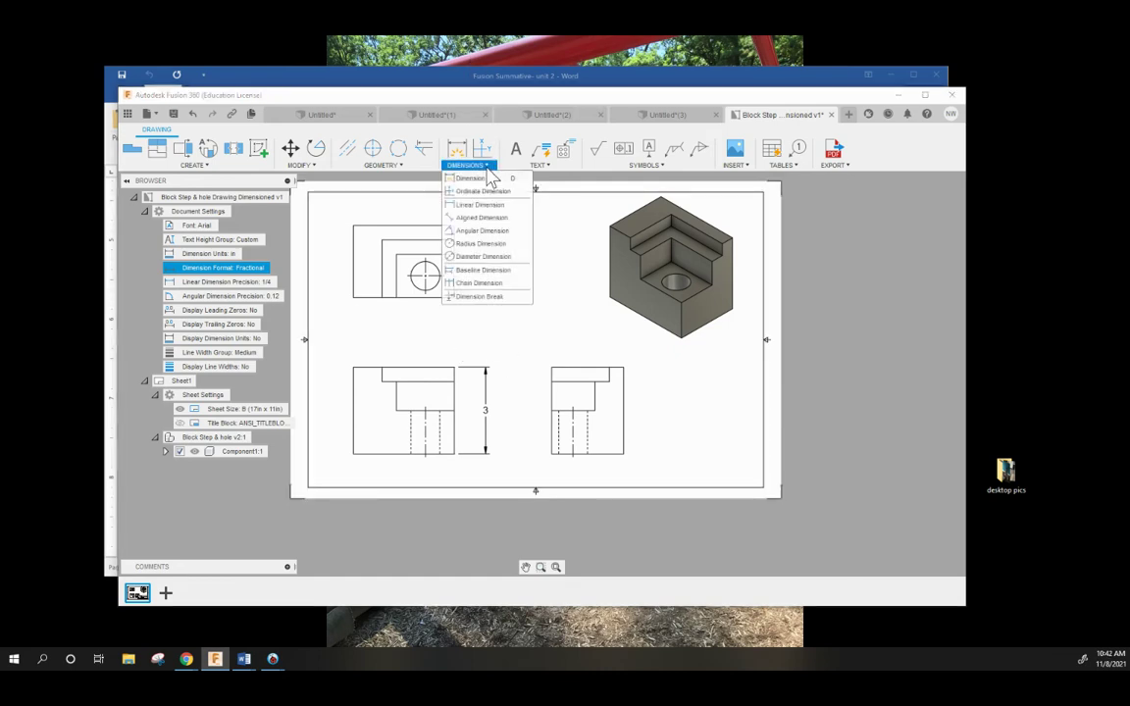
{"action": "left_click", "coordinate": [473, 271]}
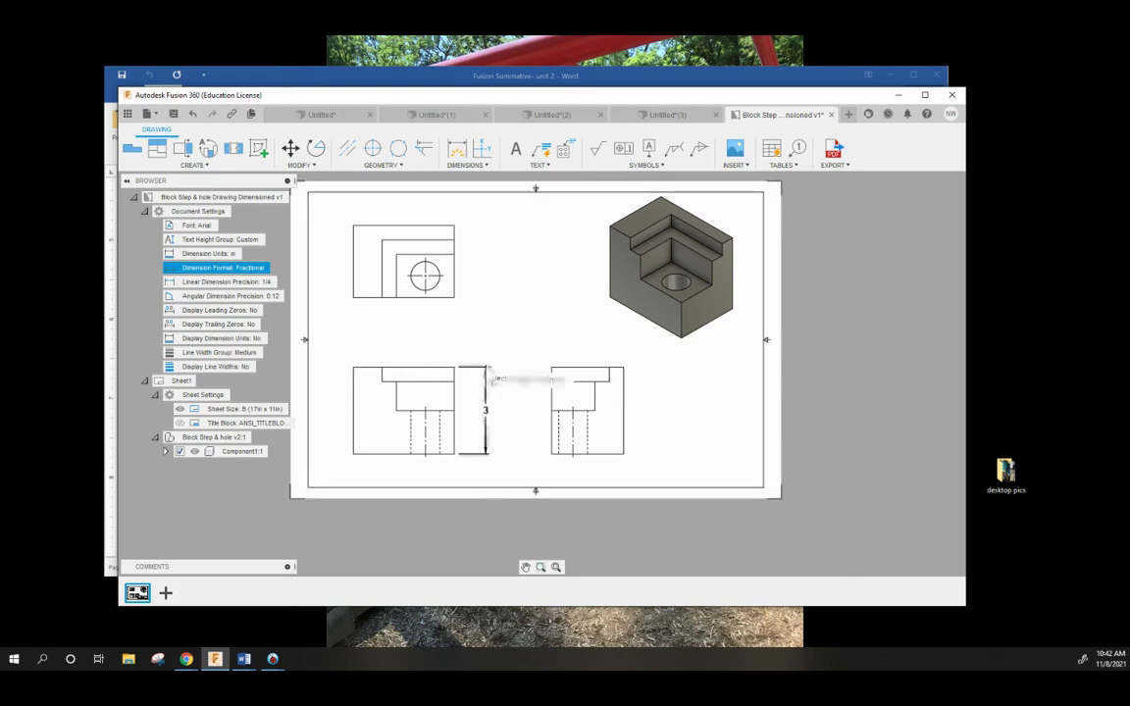
{"action": "left_click", "coordinate": [480, 462]}
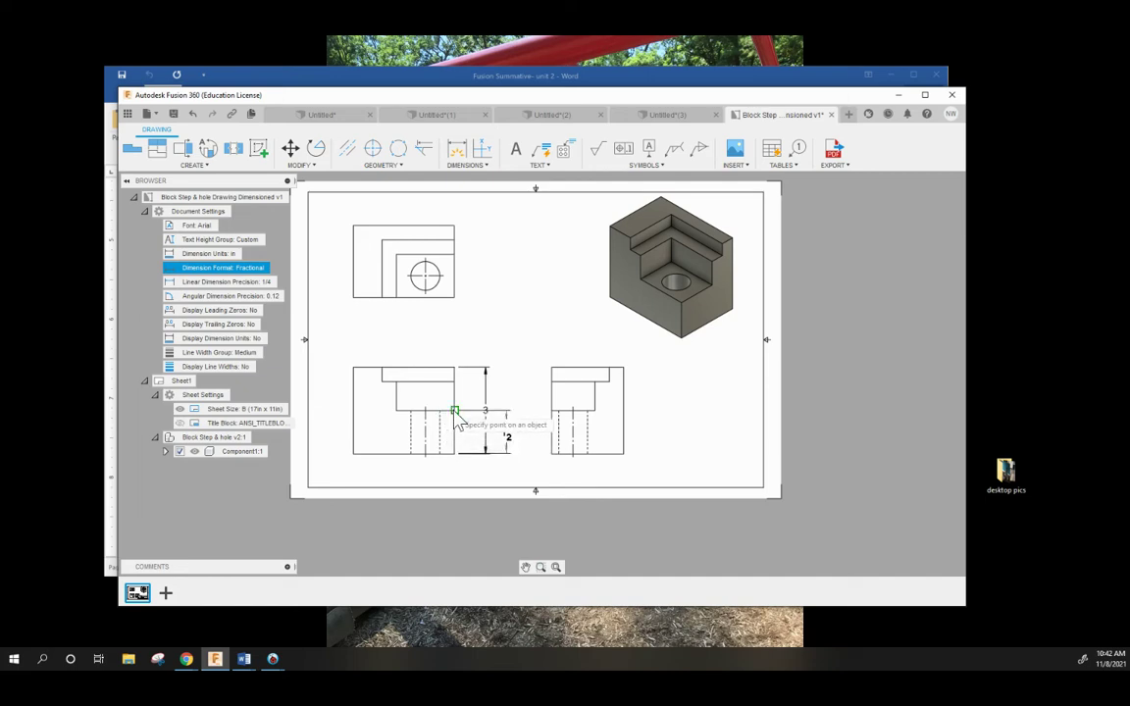
{"action": "left_click", "coordinate": [455, 412]}
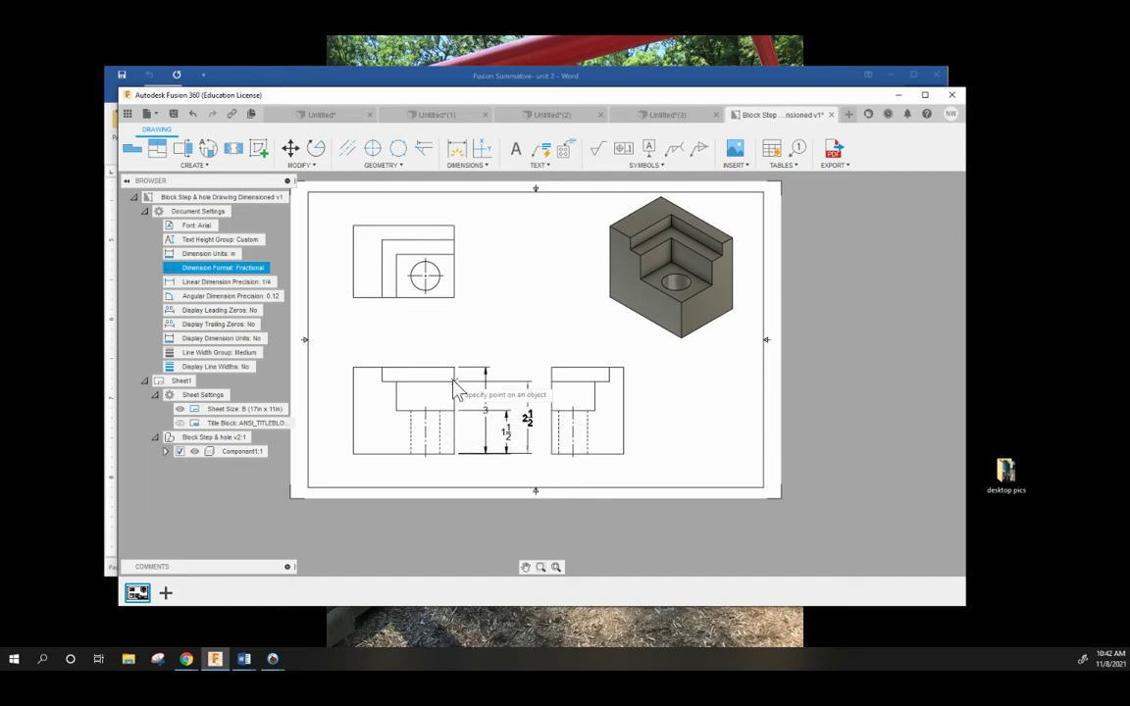
{"action": "left_click", "coordinate": [455, 383]}
{"action": "right_click", "coordinate": [458, 389]}
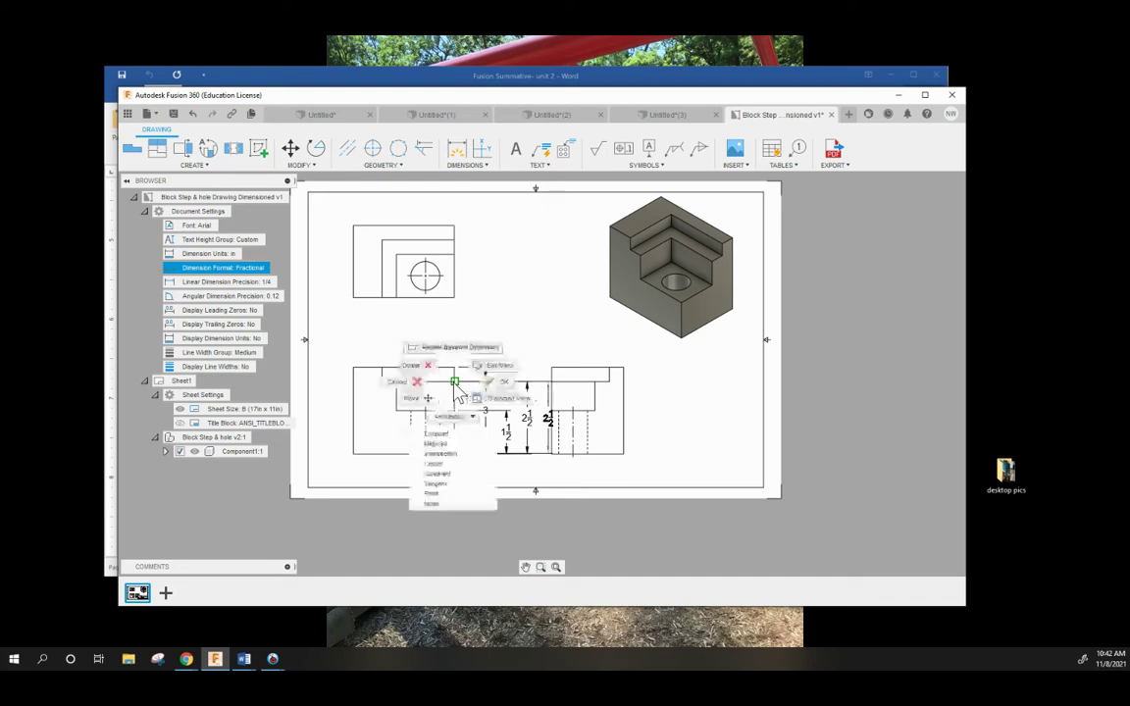
{"action": "left_click", "coordinate": [498, 383]}
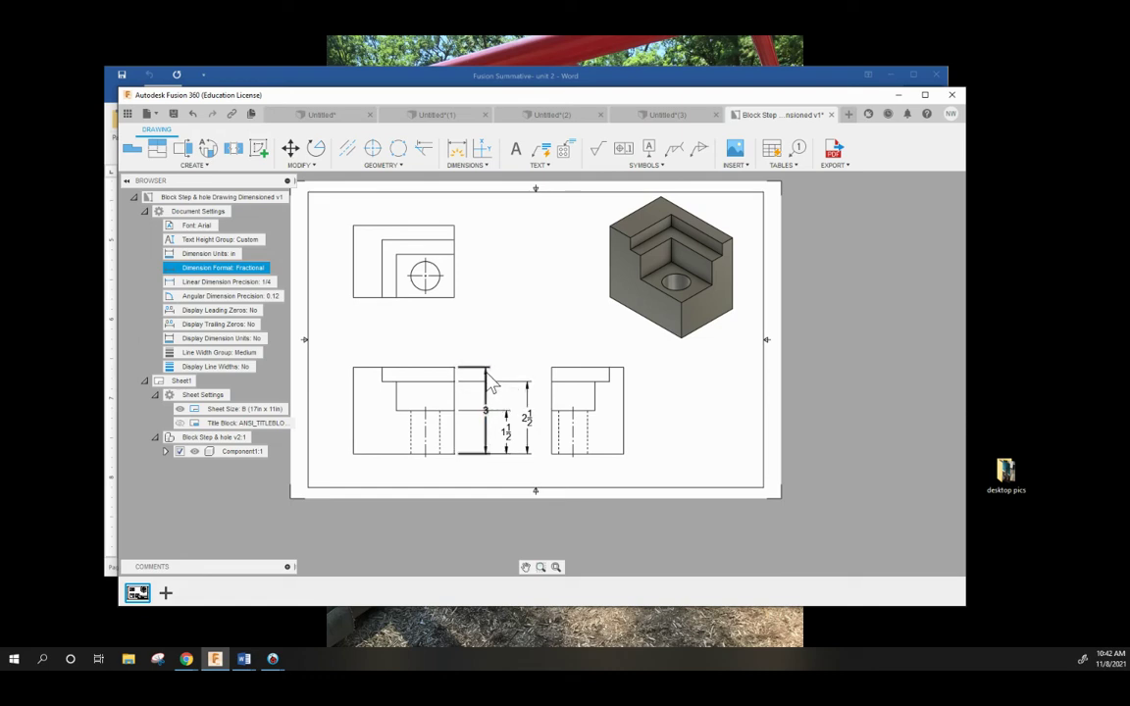
Rearrange the front view's vertical dimensions so the shortest sits nearest the view and the overall height is outermost.
{"action": "mouse_move", "coordinate": [487, 369]}
{"action": "left_mouse_down"}
{"action": "mouse_move", "coordinate": [530, 371]}
{"action": "mouse_move", "coordinate": [517, 384]}
{"action": "mouse_move", "coordinate": [487, 381]}
{"action": "left_mouse_up"}
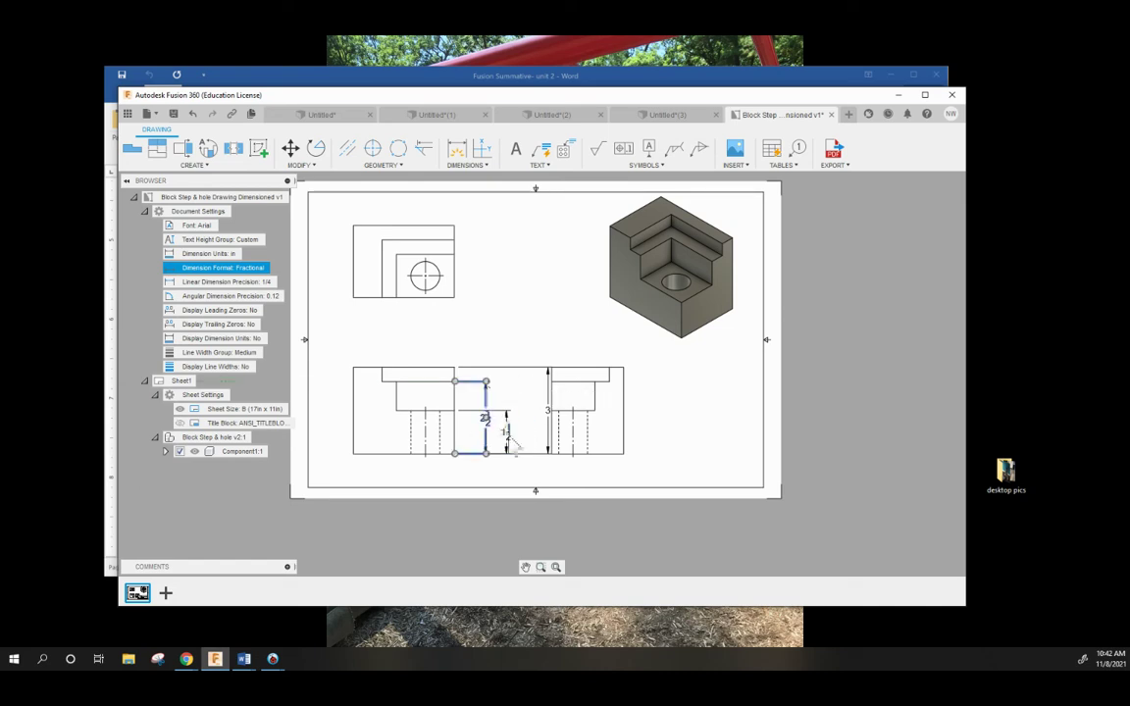
{"action": "left_click", "coordinate": [510, 422]}
{"action": "left_click_drag", "start_coordinate": [510, 421], "coordinate": [464, 412]}
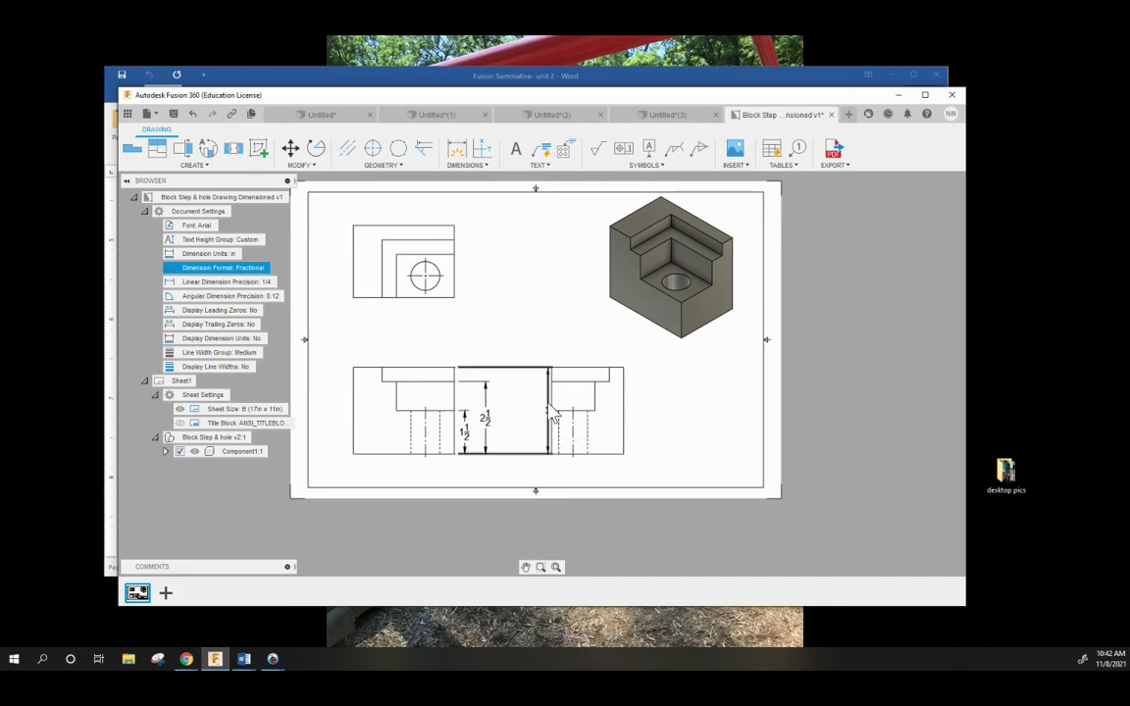
{"action": "left_click", "coordinate": [550, 397]}
{"action": "left_click_drag", "start_coordinate": [552, 382], "coordinate": [506, 334]}
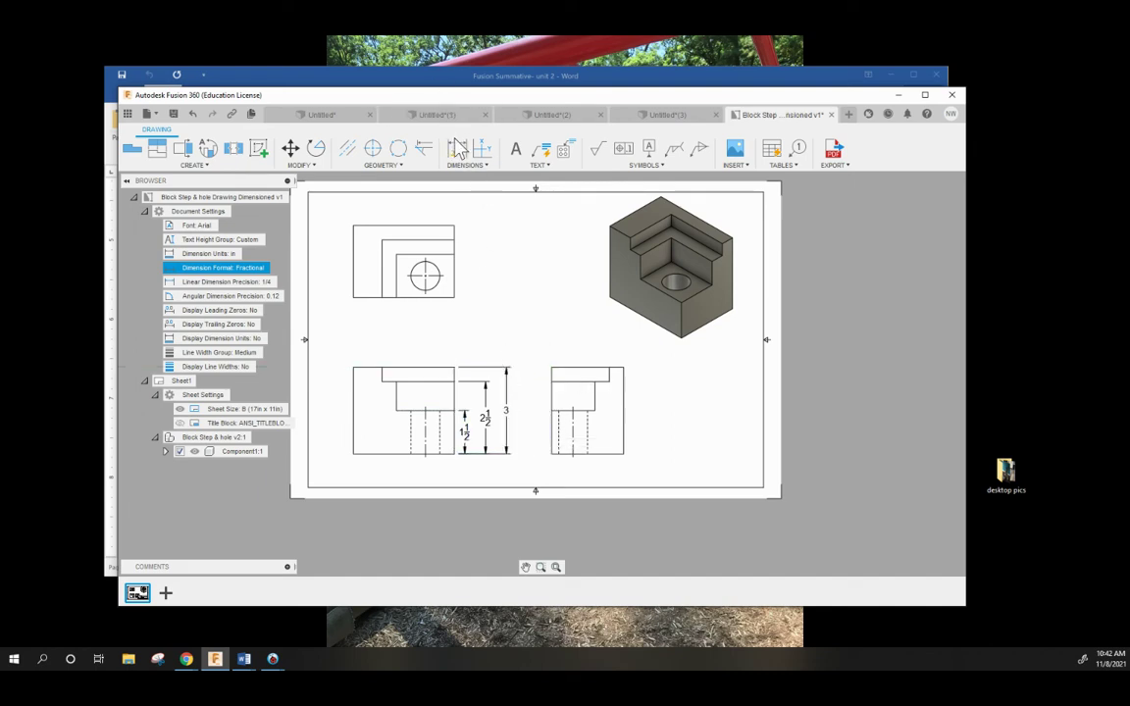
Dimension the top view's overall width below it, and add baseline dimensions from its left edge to both step edges and the hole centre.
{"action": "left_click", "coordinate": [358, 297]}
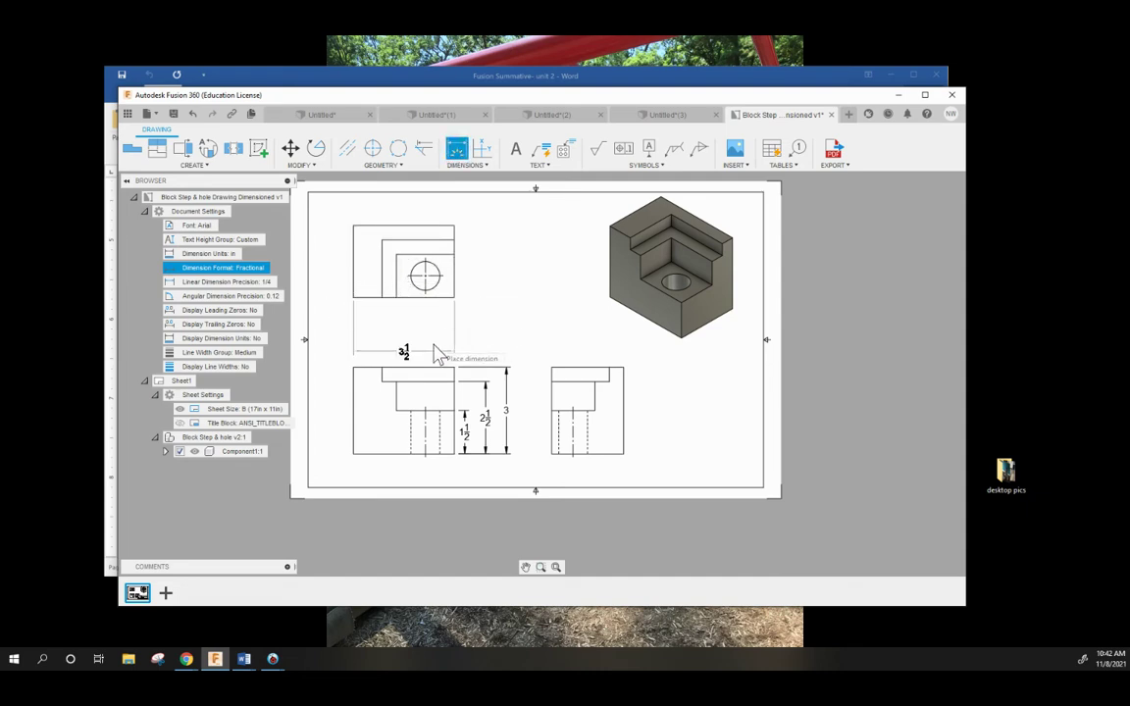
{"action": "left_click", "coordinate": [424, 351]}
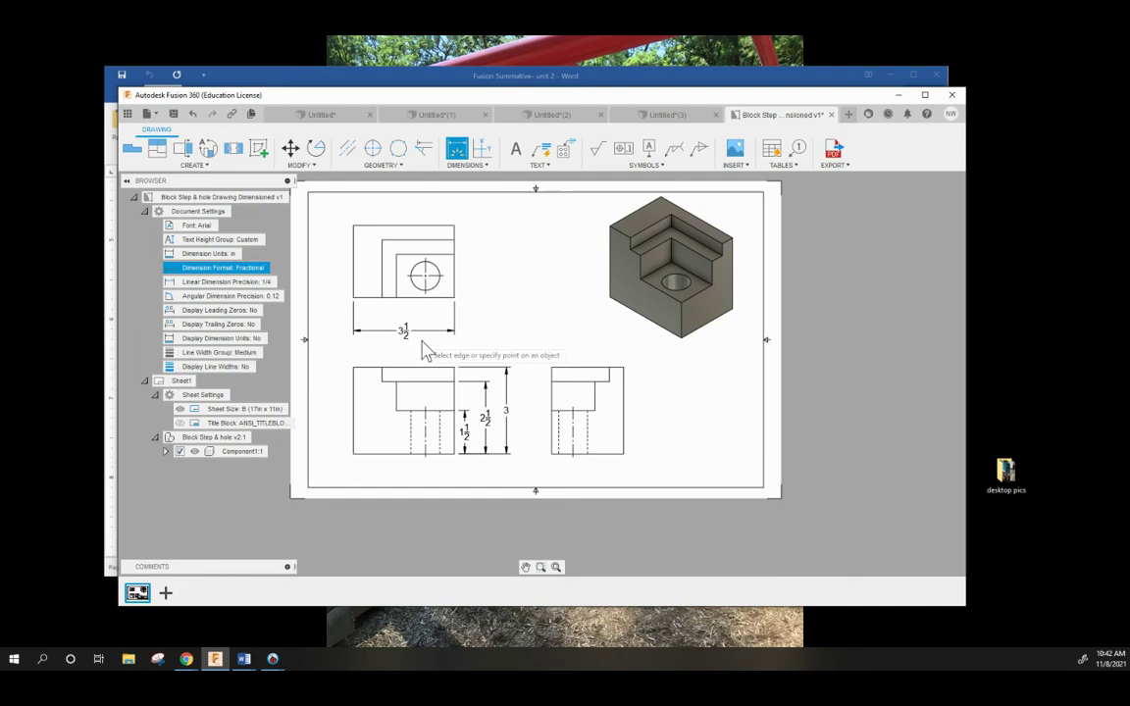
{"action": "left_click", "coordinate": [486, 165]}
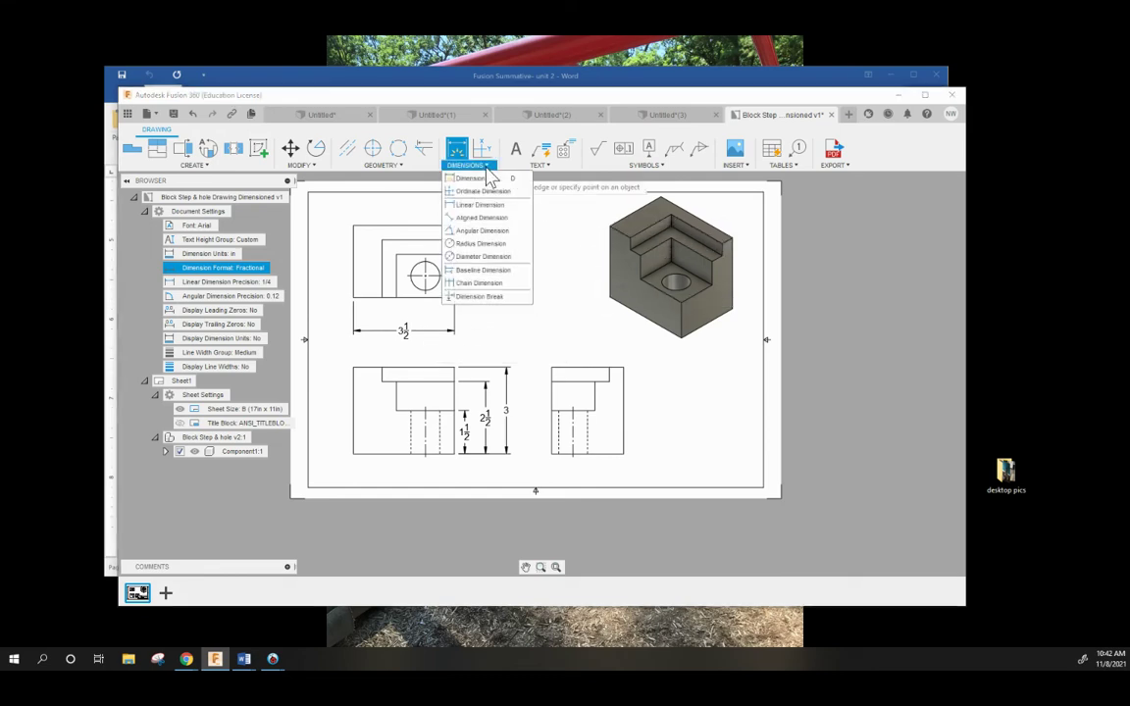
{"action": "left_click", "coordinate": [477, 271]}
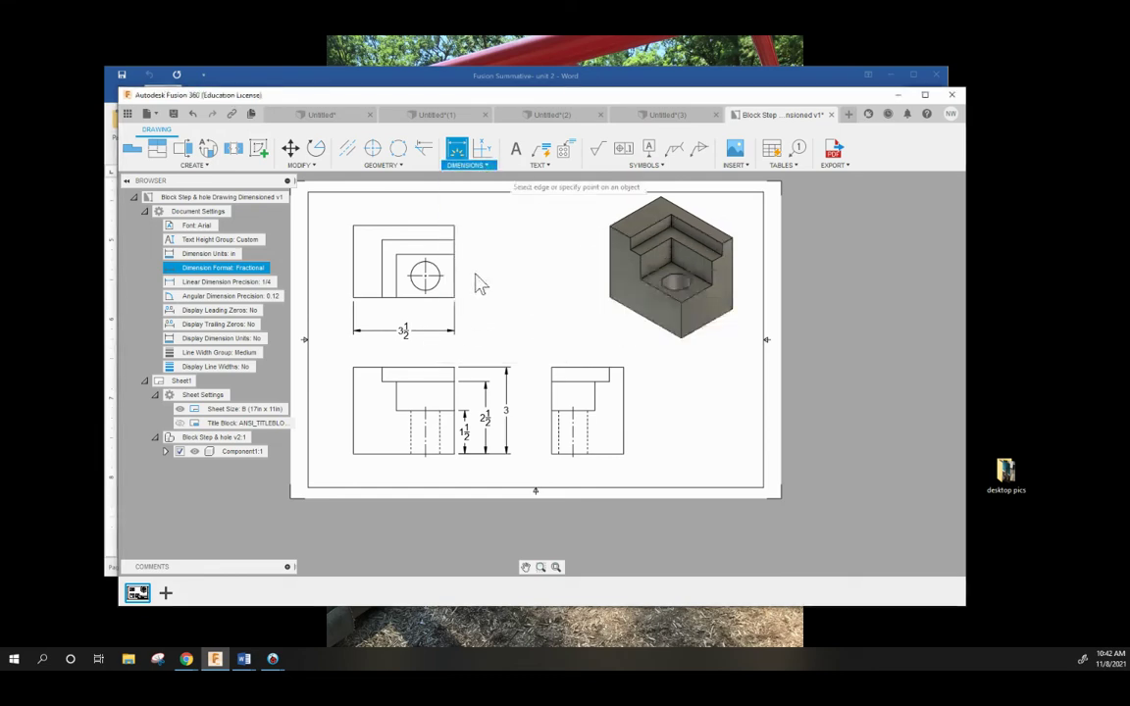
{"action": "left_click", "coordinate": [356, 330]}
{"action": "left_click", "coordinate": [382, 297]}
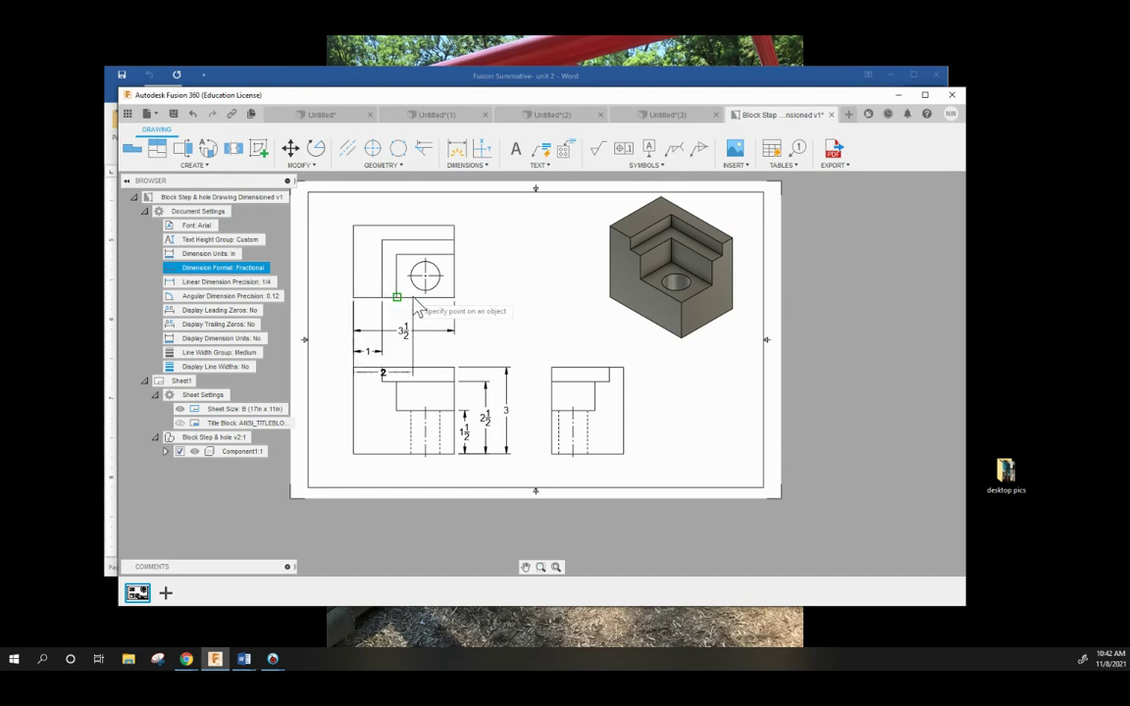
{"action": "left_click", "coordinate": [425, 277]}
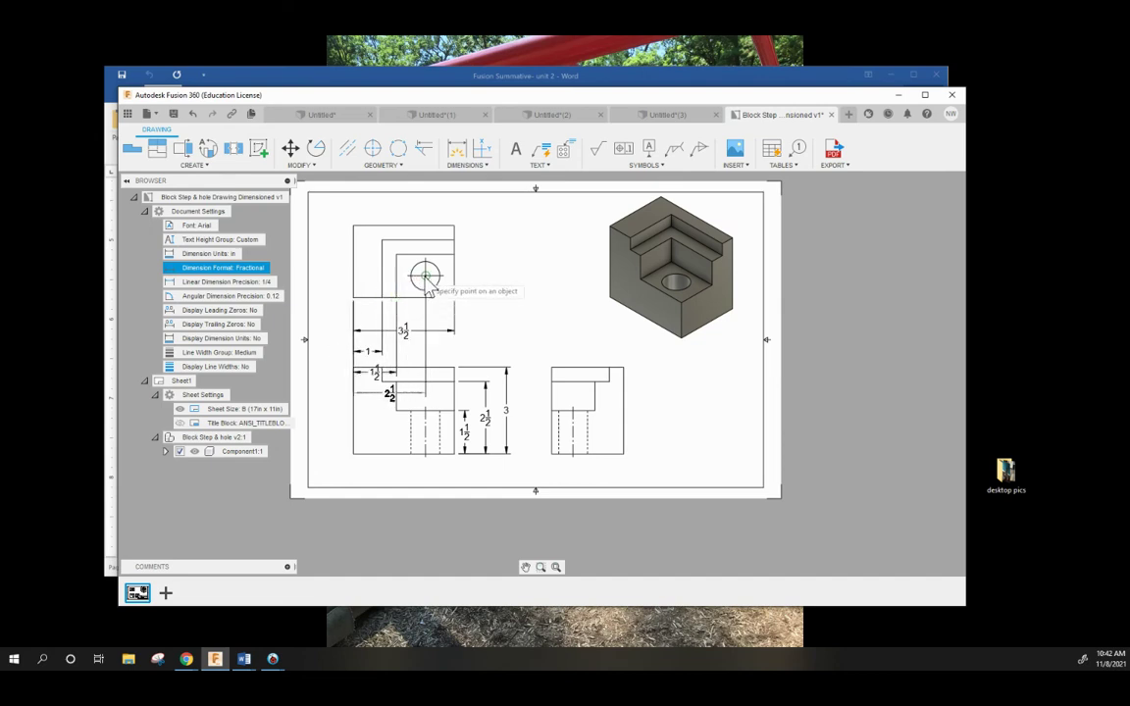
{"action": "left_click", "coordinate": [425, 277]}
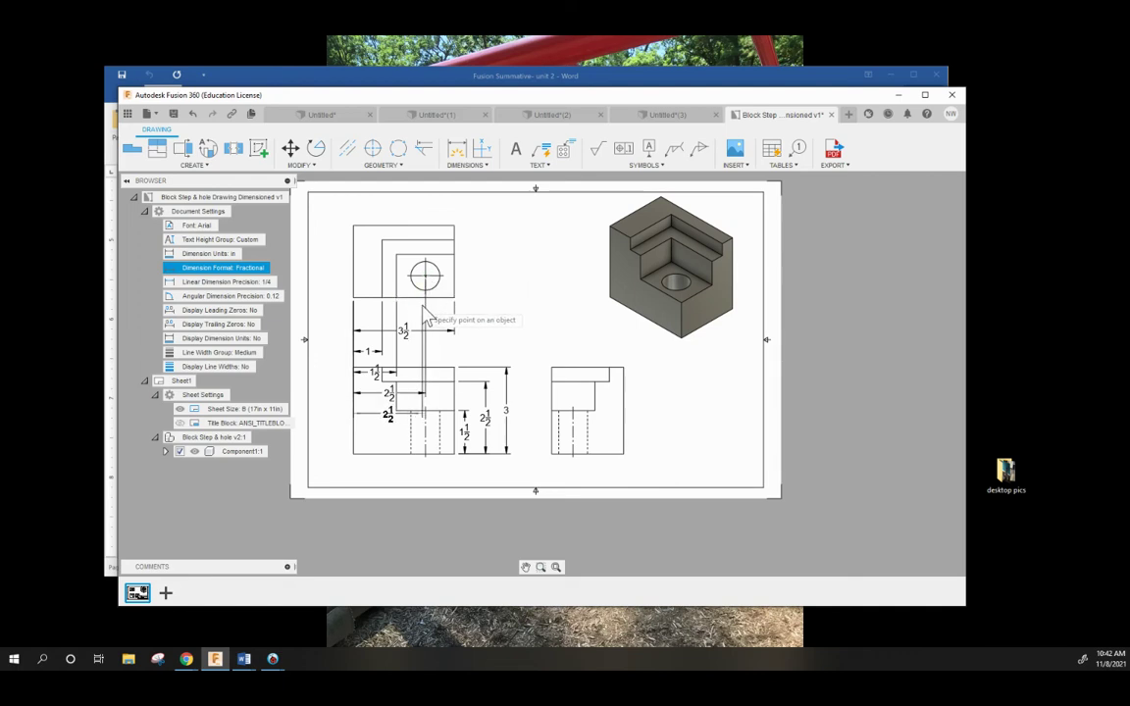
{"action": "right_click", "coordinate": [373, 294]}
{"action": "left_click", "coordinate": [447, 291]}
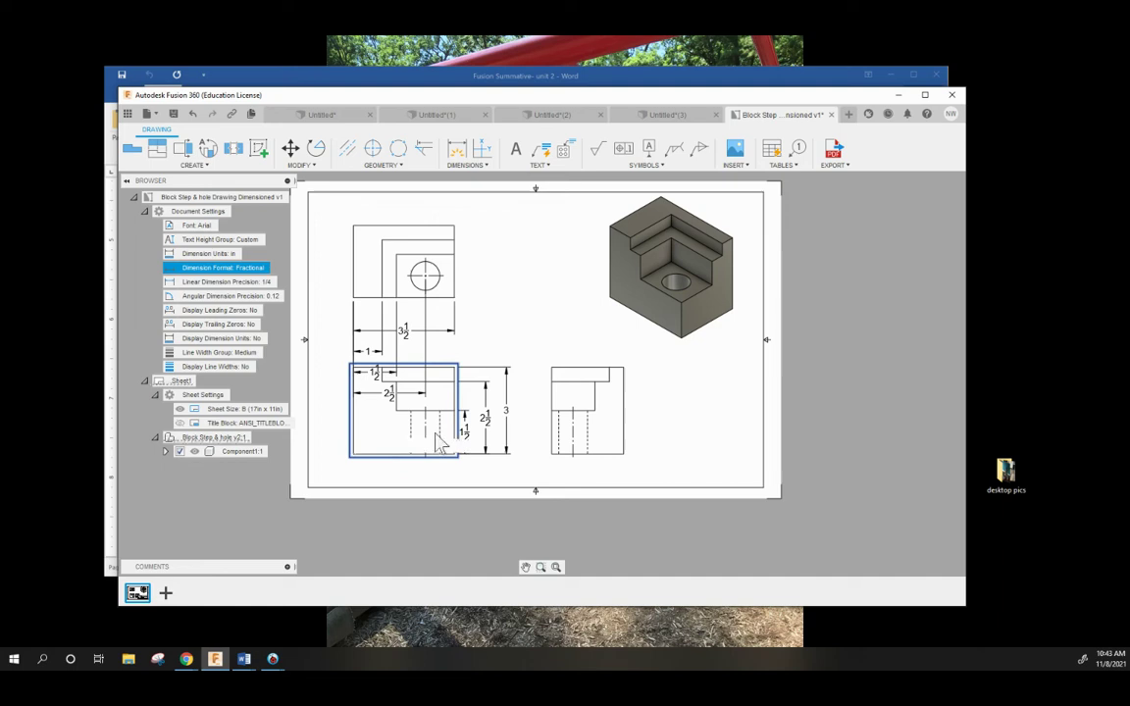
Move the front view down and place the top view's overall width dimension below its shorter baseline dimensions.
{"action": "left_click_drag", "start_coordinate": [353, 441], "coordinate": [345, 508]}
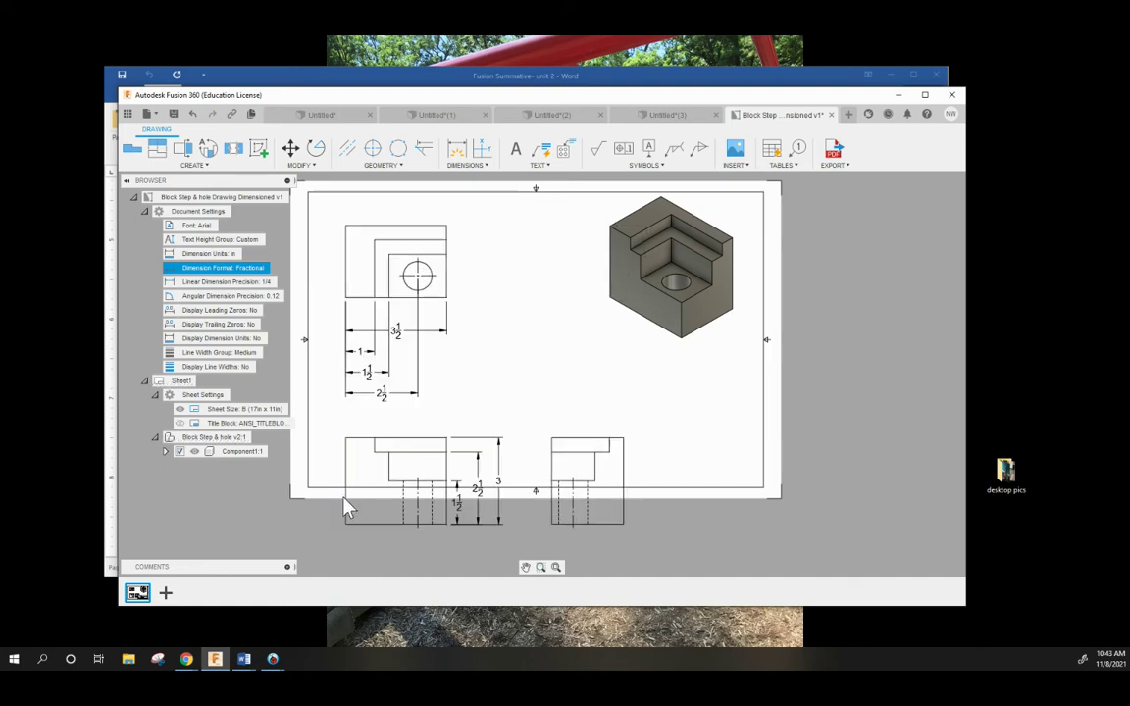
{"action": "left_click", "coordinate": [398, 335]}
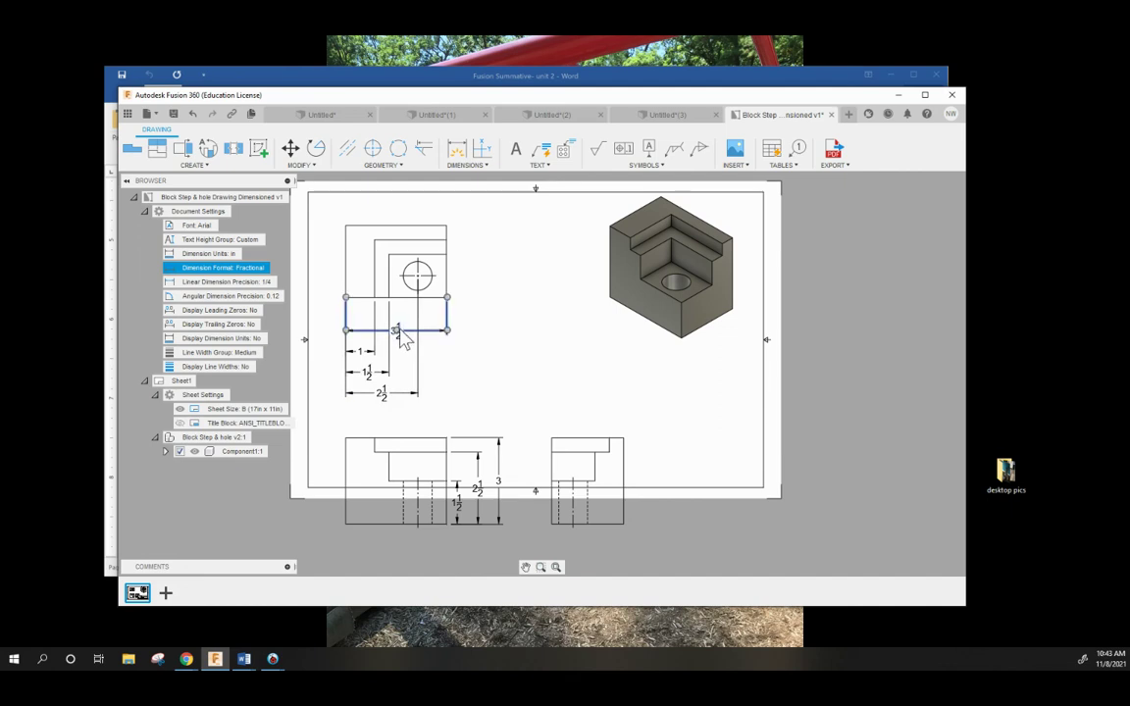
{"action": "left_click", "coordinate": [428, 386]}
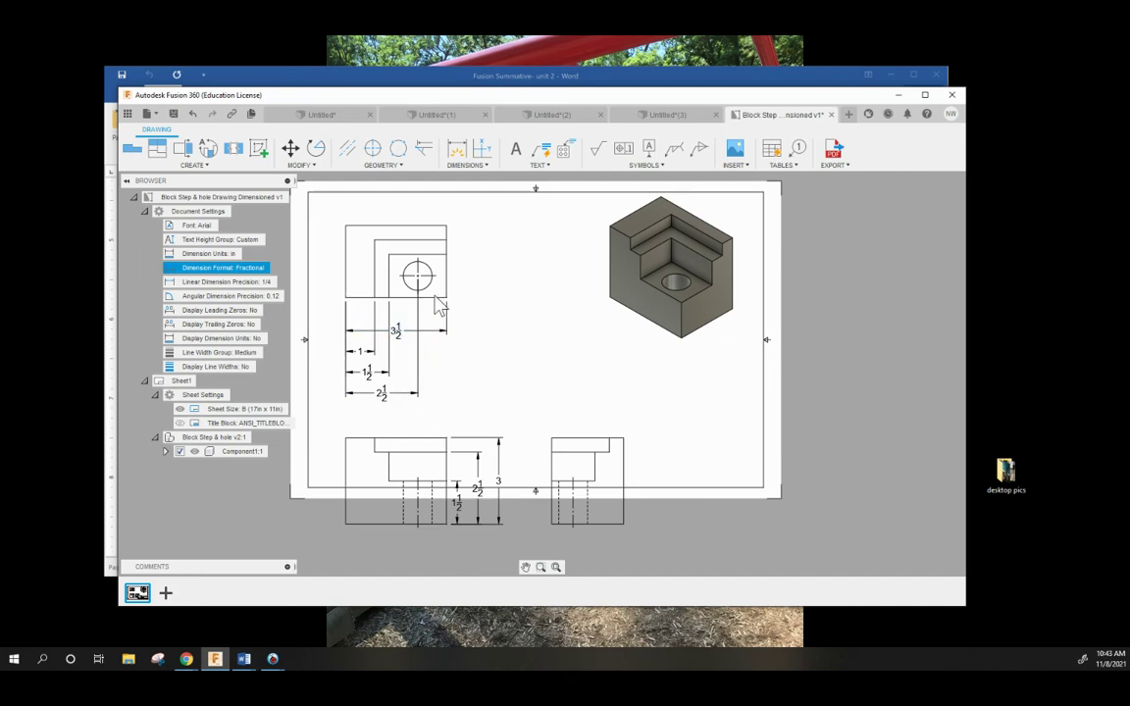
{"action": "left_click", "coordinate": [446, 326]}
{"action": "left_click_drag", "start_coordinate": [449, 338], "coordinate": [450, 413]}
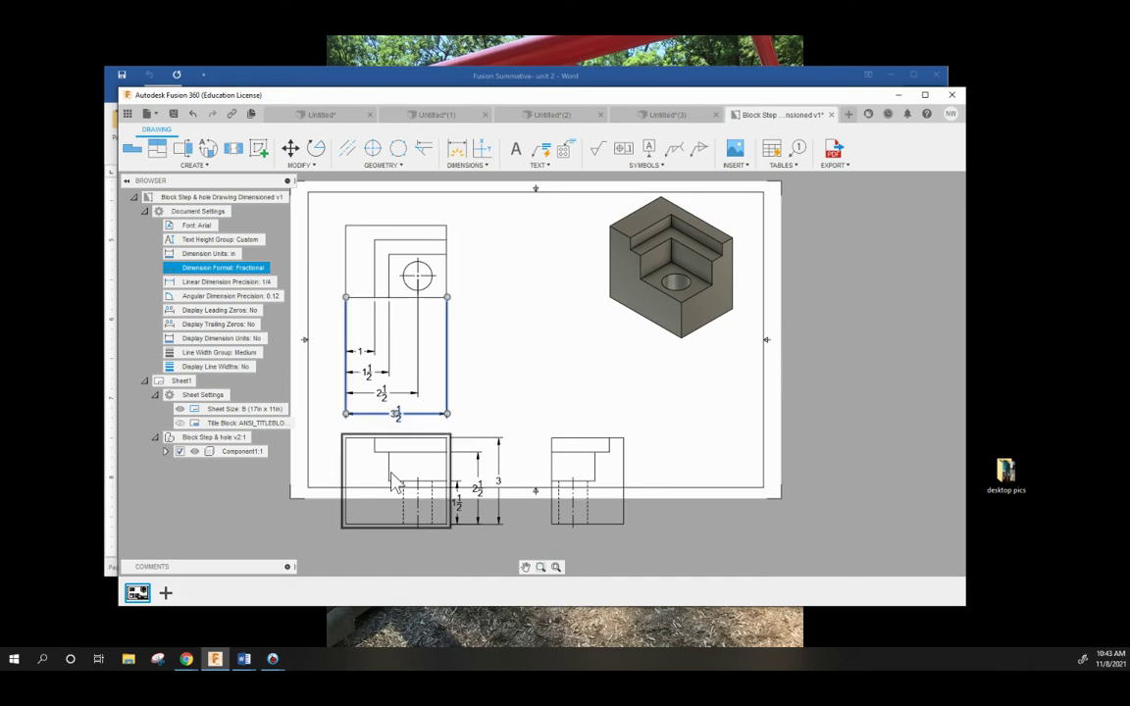
{"action": "left_click", "coordinate": [390, 467]}
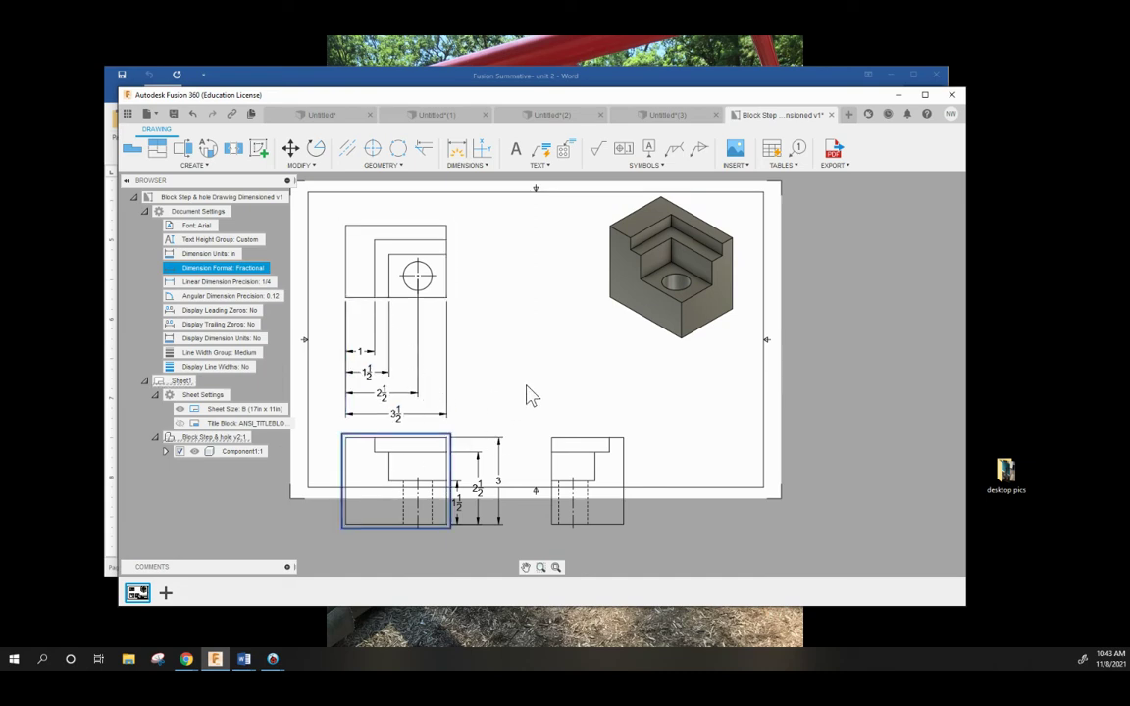
Undo the front view's move and all of the top view's width and baseline dimensions.
{"action": "key", "text": "ctrl+z"}
{"action": "key", "text": "ctrl+z"}
{"action": "key", "text": "ctrl+z"}
{"action": "key", "text": "ctrl+z"}
{"action": "key", "text": "ctrl+z"}
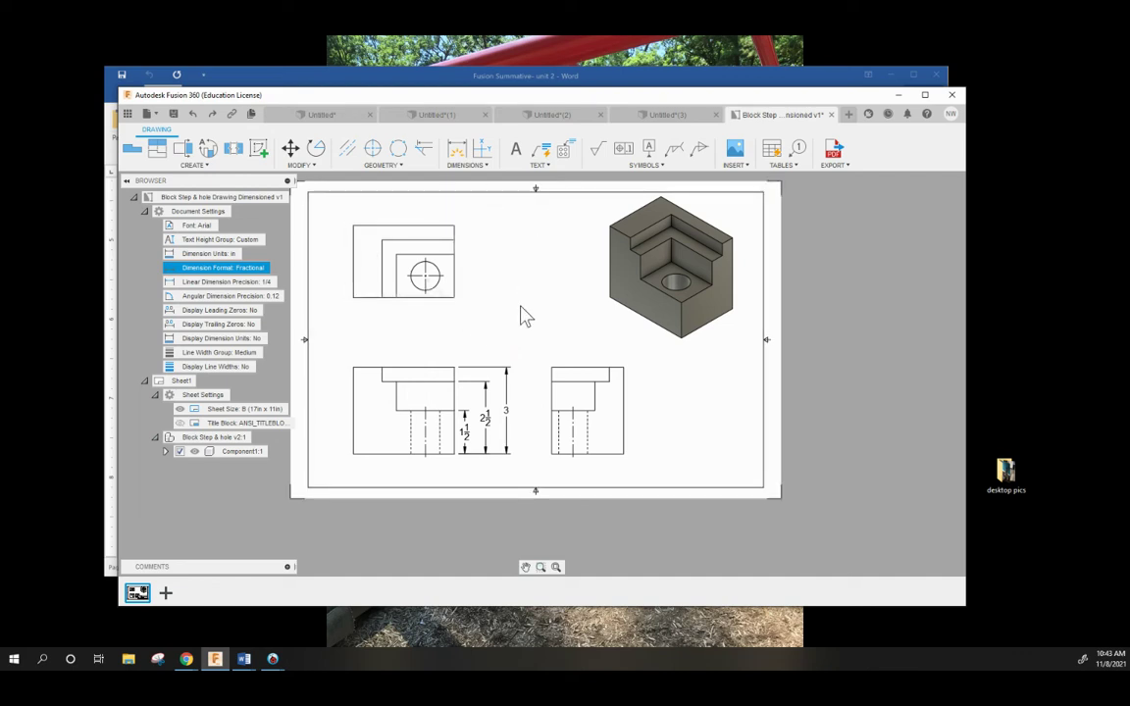
Dimension the top view's overall width between its lower corners, placing it between the top and front views.
{"action": "left_click", "coordinate": [461, 147]}
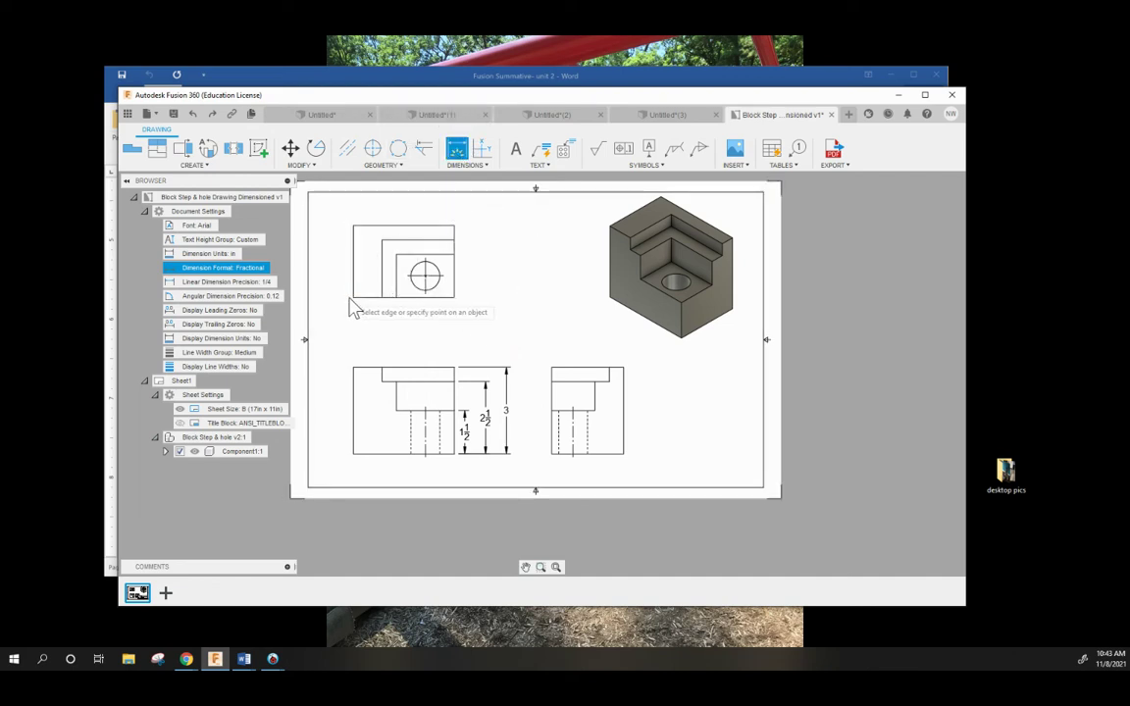
{"action": "left_click", "coordinate": [359, 296]}
{"action": "left_click", "coordinate": [454, 297]}
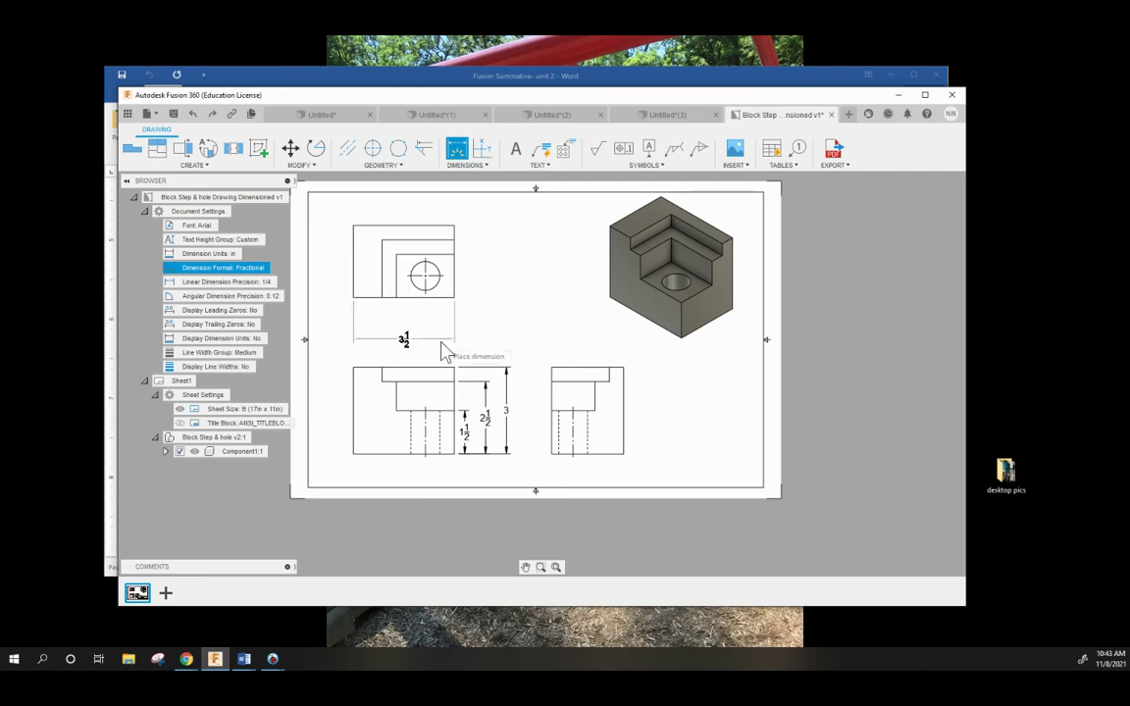
{"action": "left_click", "coordinate": [444, 351]}
Add chain dimensions below the top view, running from its left edge through both step edges to the hole centre.
{"action": "right_click", "coordinate": [481, 170]}
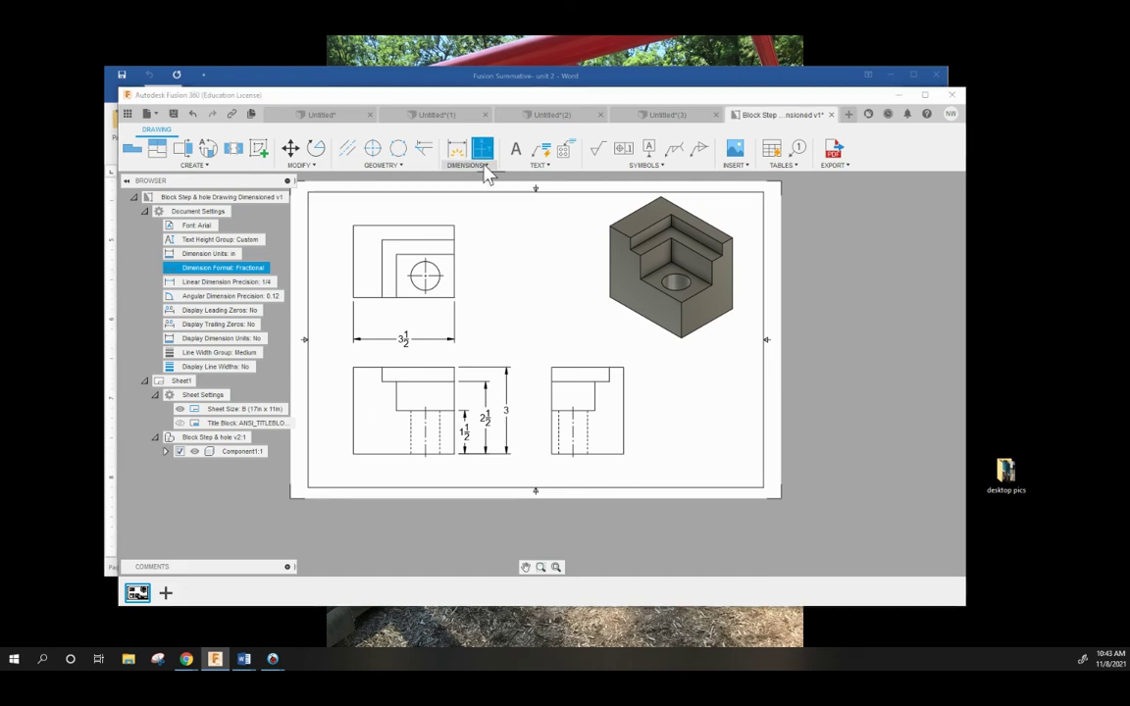
{"action": "left_click", "coordinate": [484, 165]}
{"action": "left_click", "coordinate": [471, 178]}
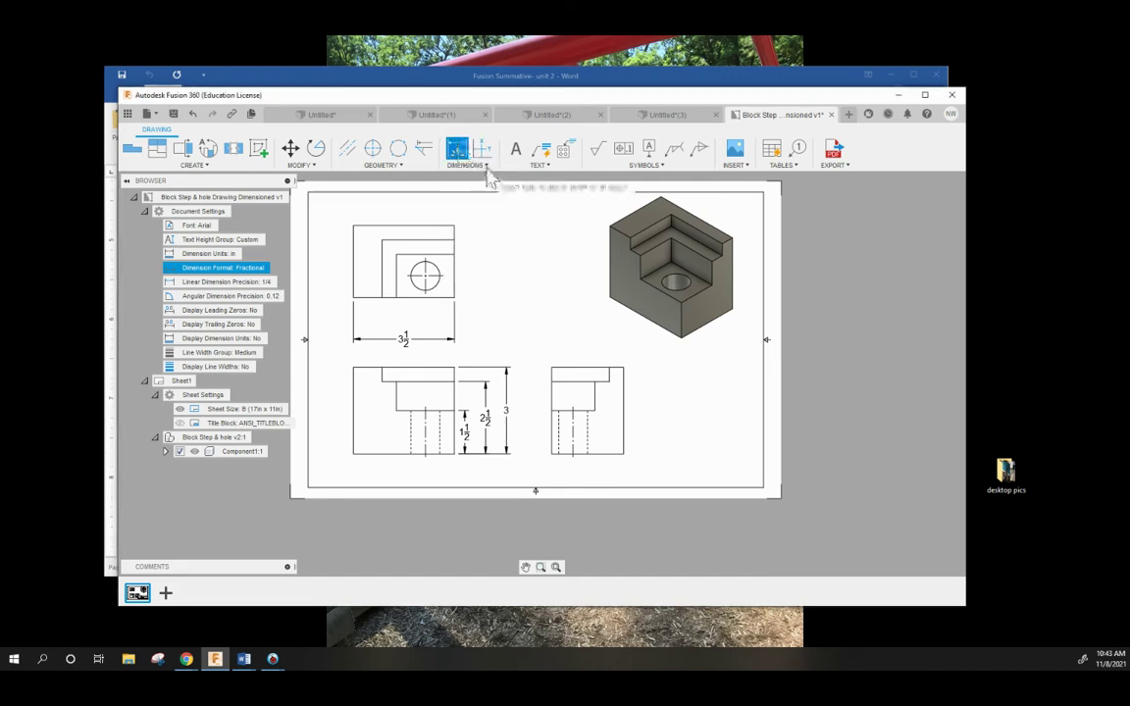
{"action": "left_click", "coordinate": [477, 165]}
{"action": "left_click", "coordinate": [478, 282]}
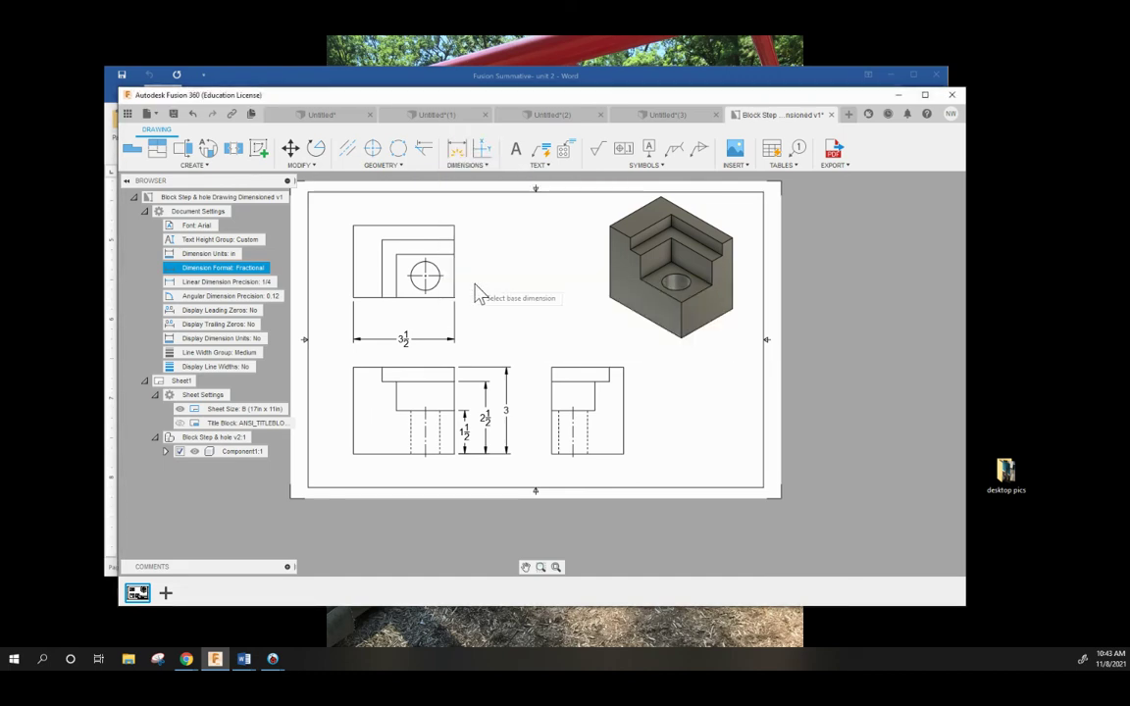
{"action": "left_click", "coordinate": [358, 342]}
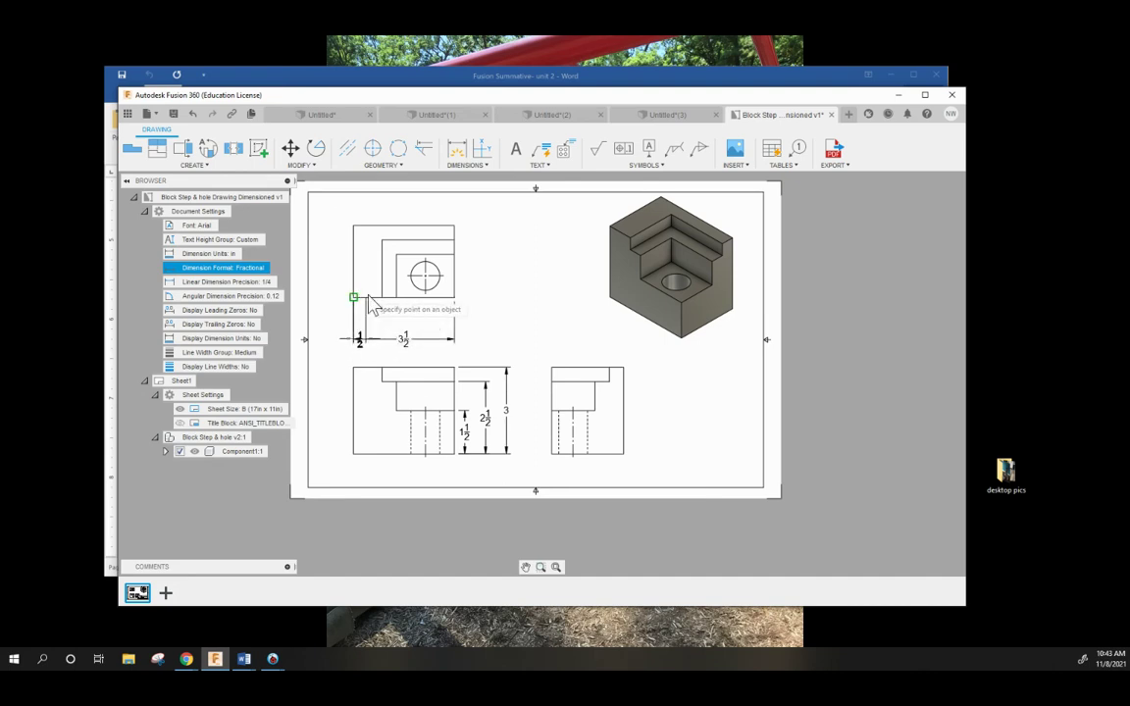
{"action": "left_click", "coordinate": [383, 298]}
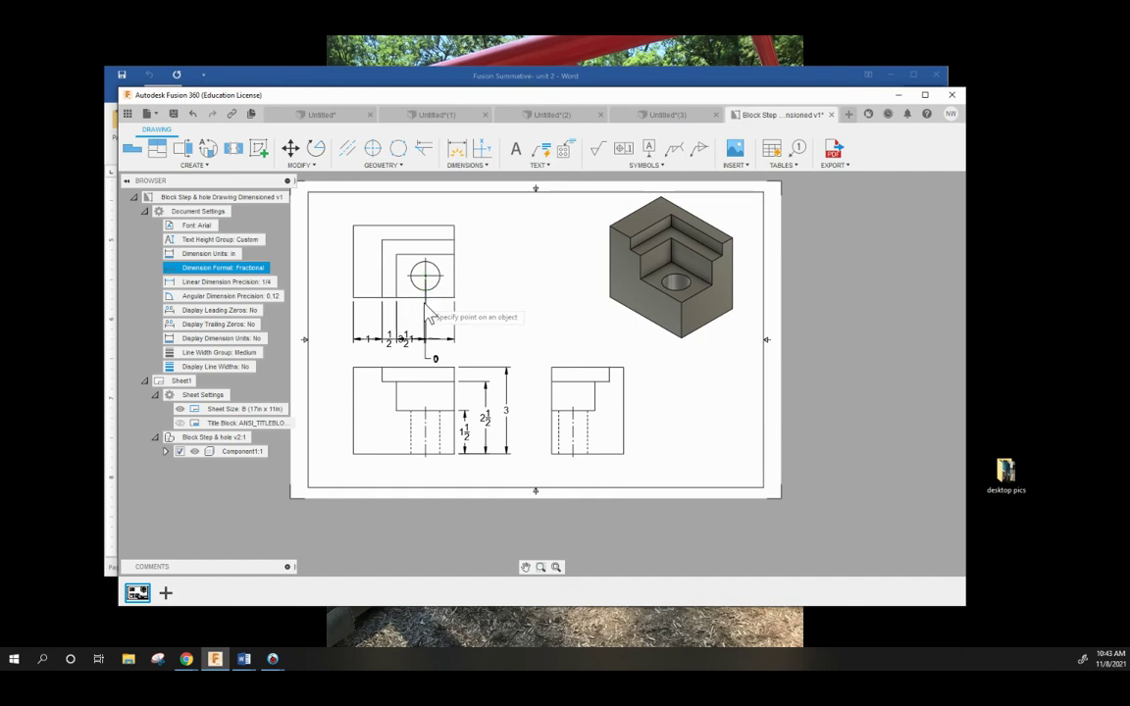
{"action": "right_click", "coordinate": [429, 293]}
{"action": "left_click", "coordinate": [473, 312]}
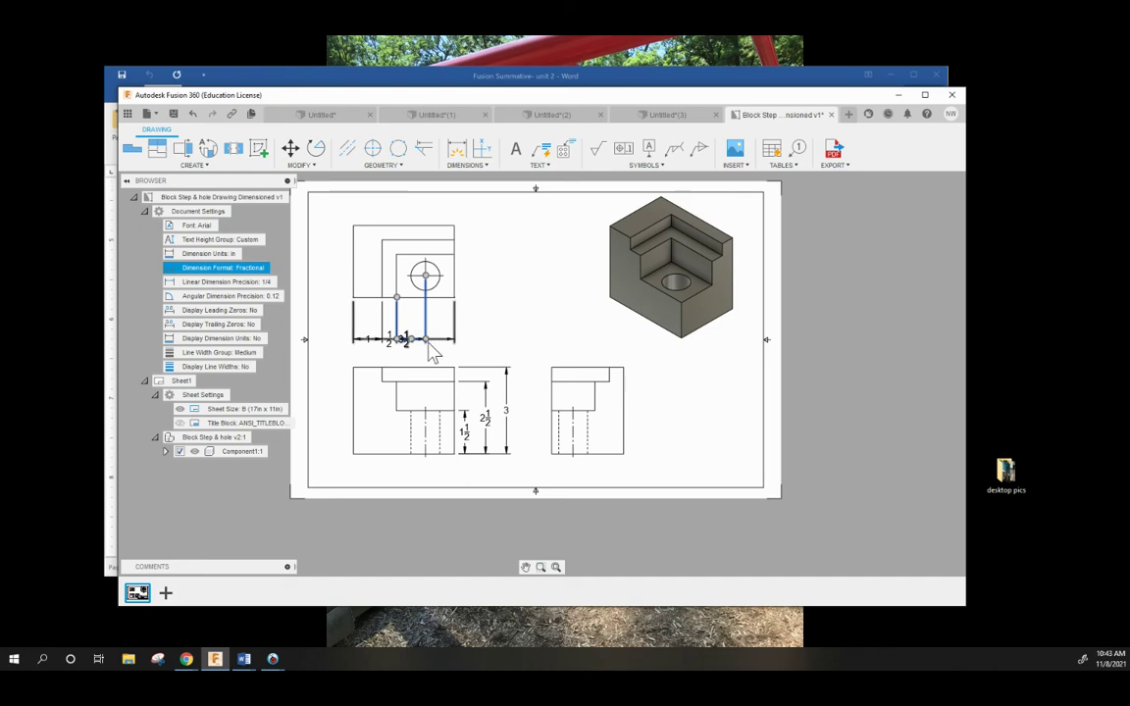
Line up the three chain dimensions in one row close below the top view, with the overall width dimension outermost.
{"action": "left_click", "coordinate": [453, 343]}
{"action": "left_click_drag", "start_coordinate": [455, 342], "coordinate": [455, 359]}
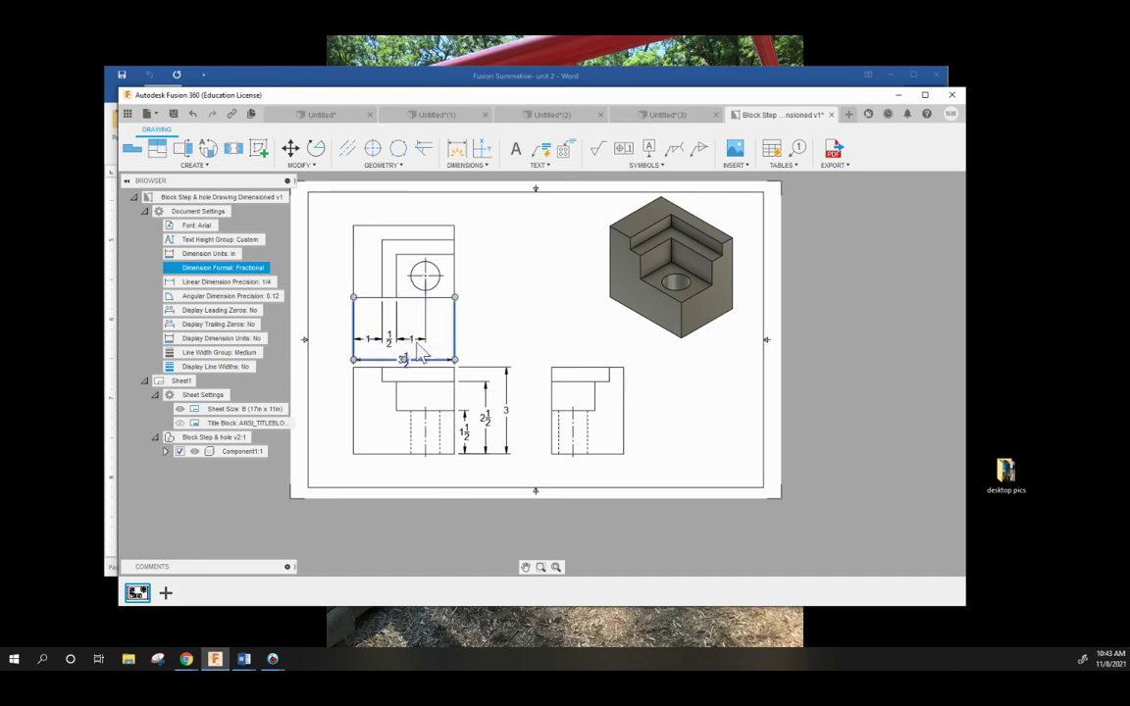
{"action": "key", "text": "Escape"}
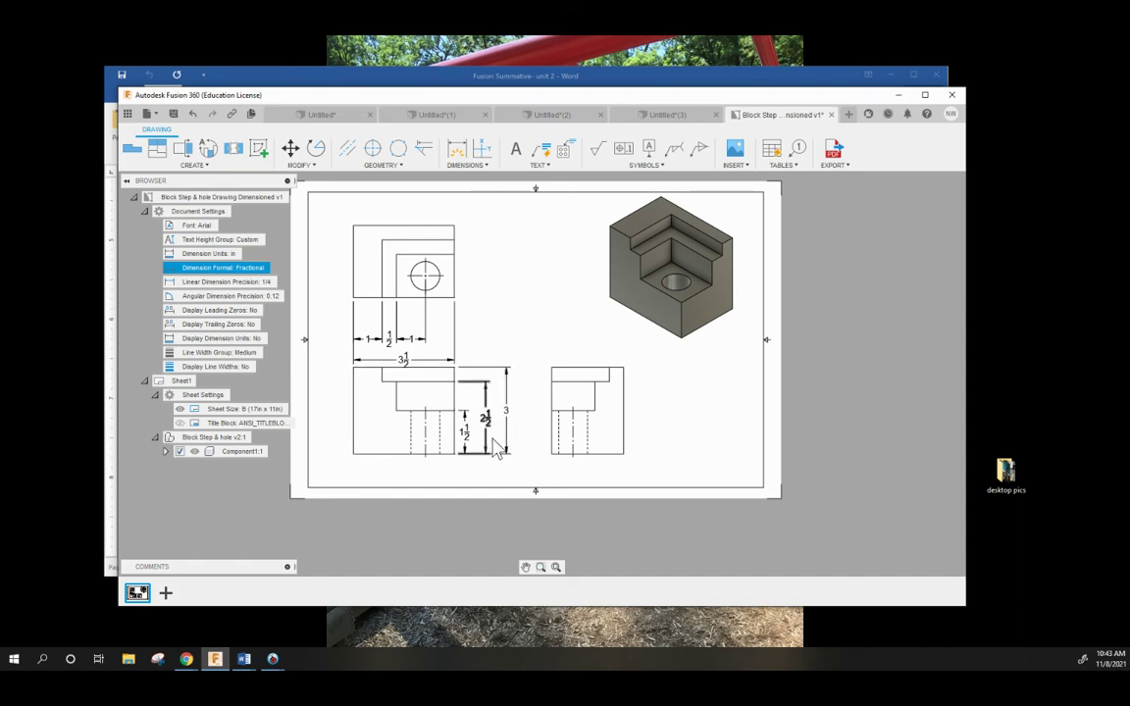
{"action": "left_click", "coordinate": [368, 342]}
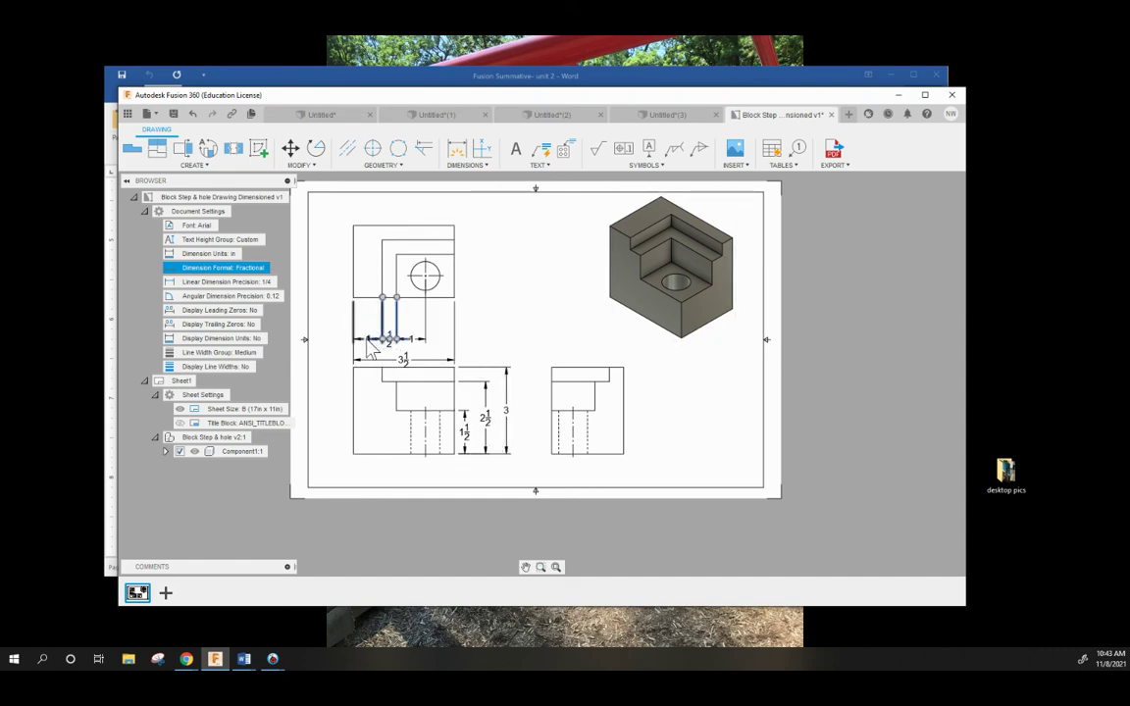
{"action": "left_click_drag", "start_coordinate": [357, 350], "coordinate": [353, 353]}
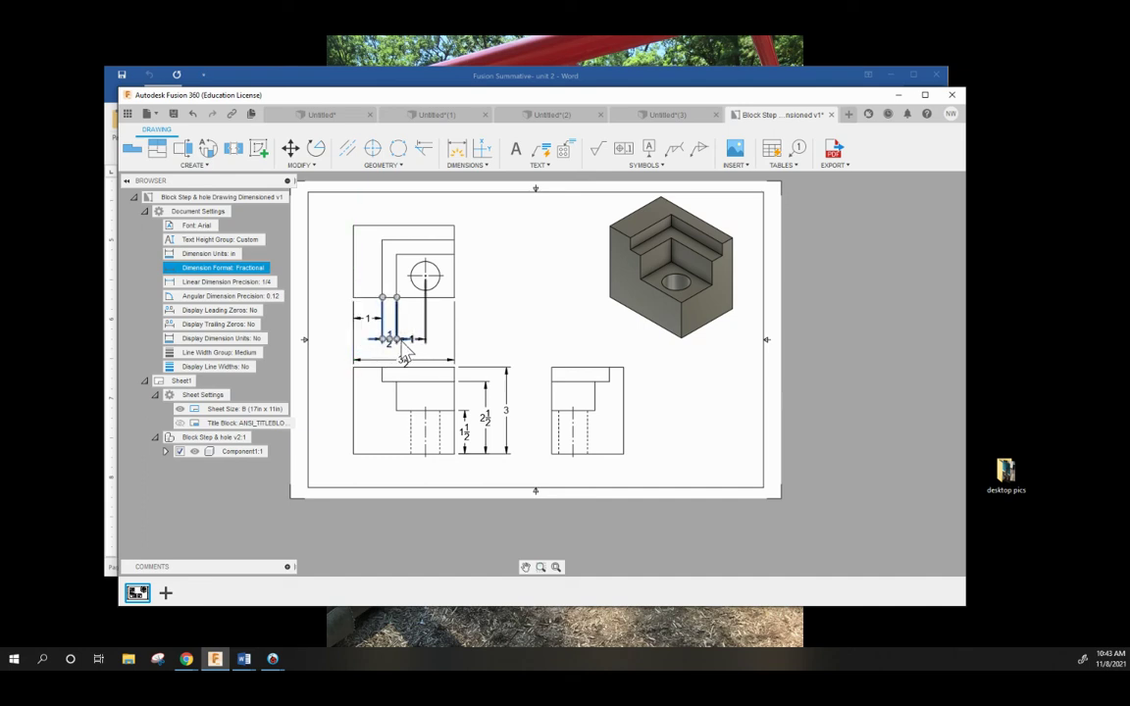
{"action": "left_click_drag", "start_coordinate": [403, 358], "coordinate": [390, 319]}
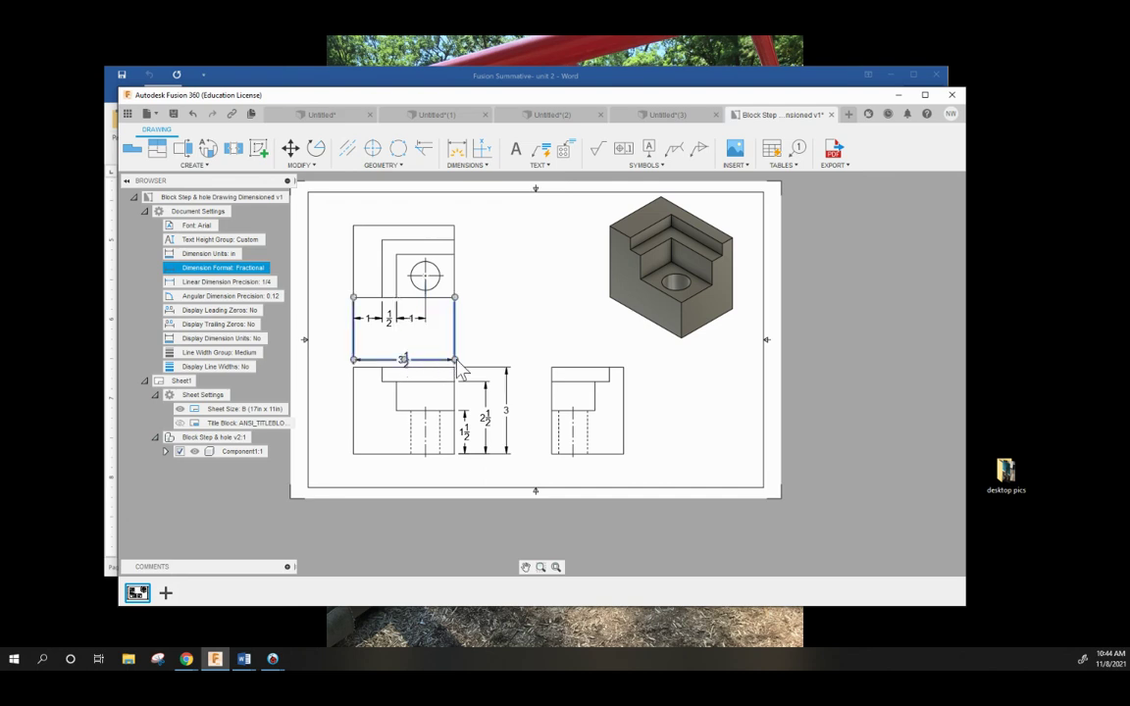
{"action": "left_click", "coordinate": [461, 371]}
{"action": "left_click", "coordinate": [436, 339]}
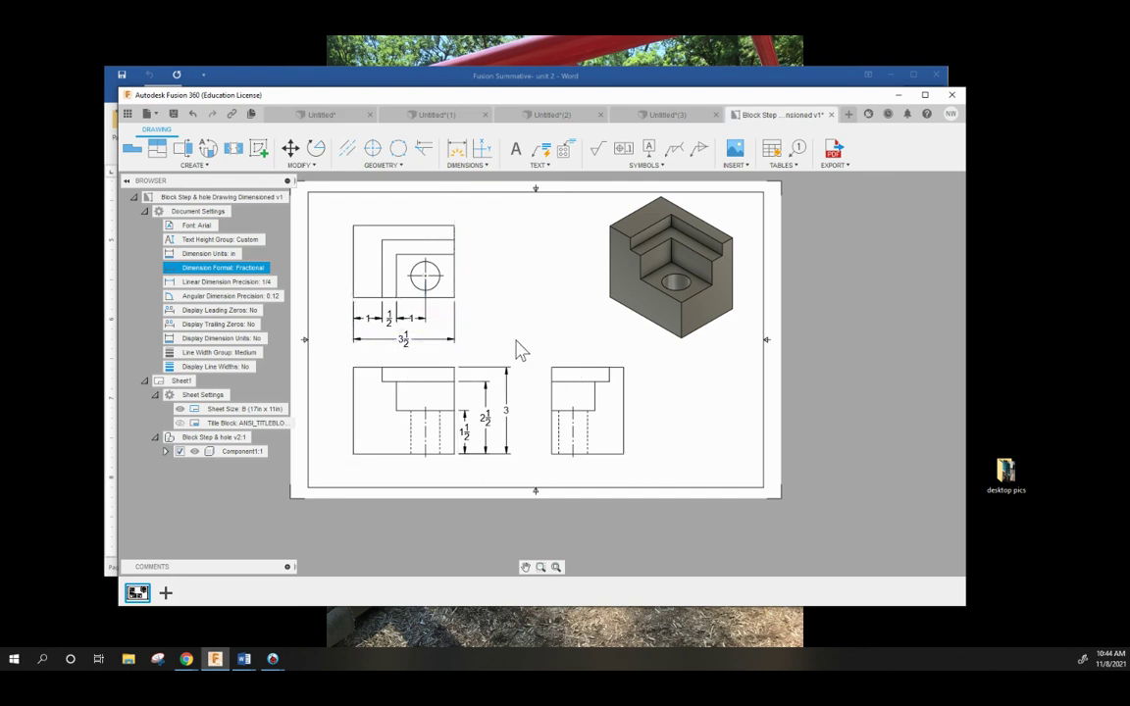
Switch to the Fusion Summative- unit 2 document in Word and review its Final Product and Grading sections.
{"action": "left_click", "coordinate": [605, 79]}
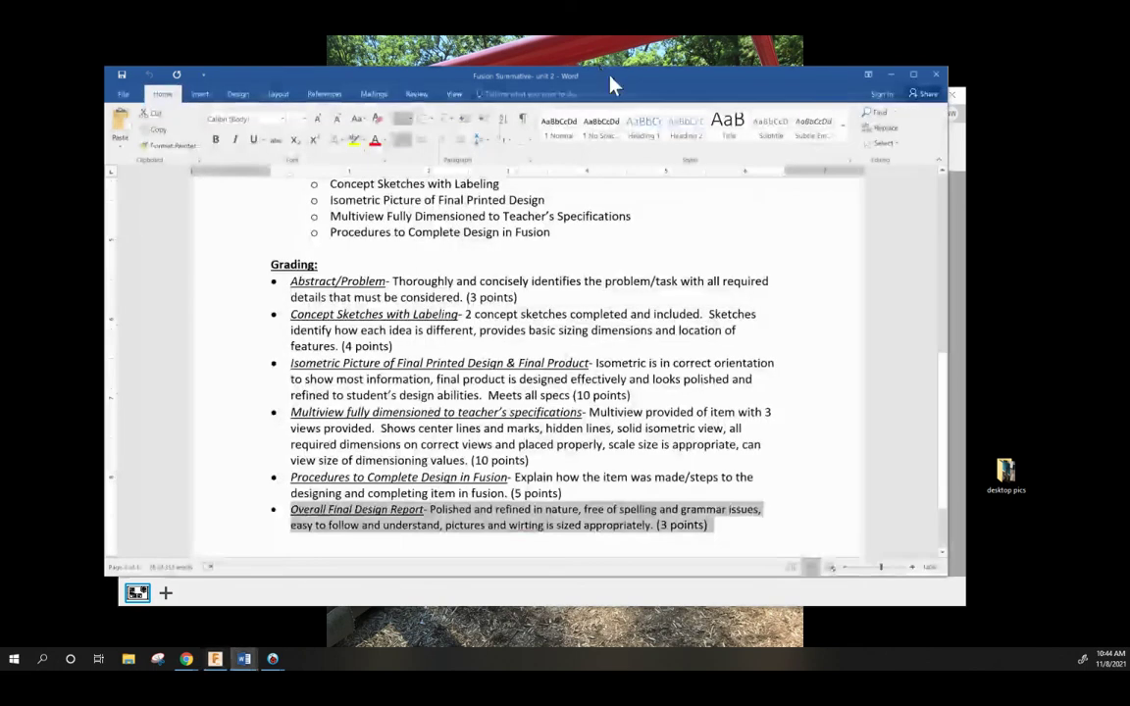
{"action": "left_click", "coordinate": [401, 310]}
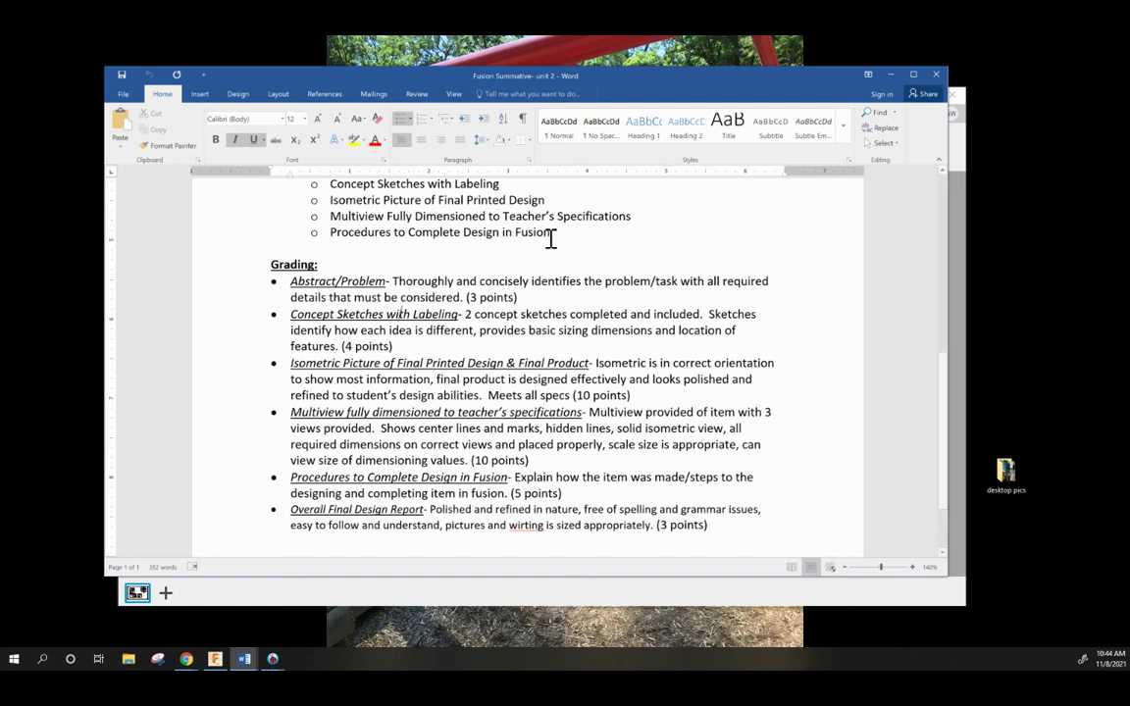
{"action": "scroll", "coordinate": [520, 429], "scroll_direction": "up", "scroll_amount": 4}
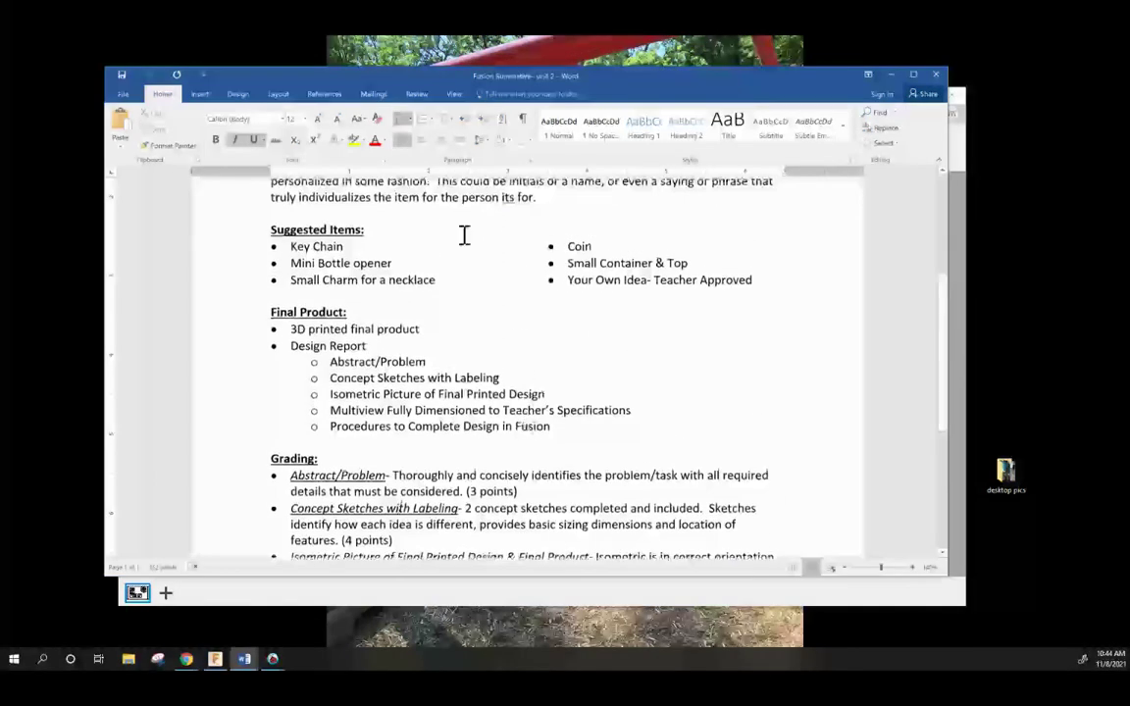
{"action": "left_click_drag", "start_coordinate": [289, 345], "coordinate": [599, 450]}
{"action": "left_click_drag", "start_coordinate": [423, 330], "coordinate": [293, 331]}
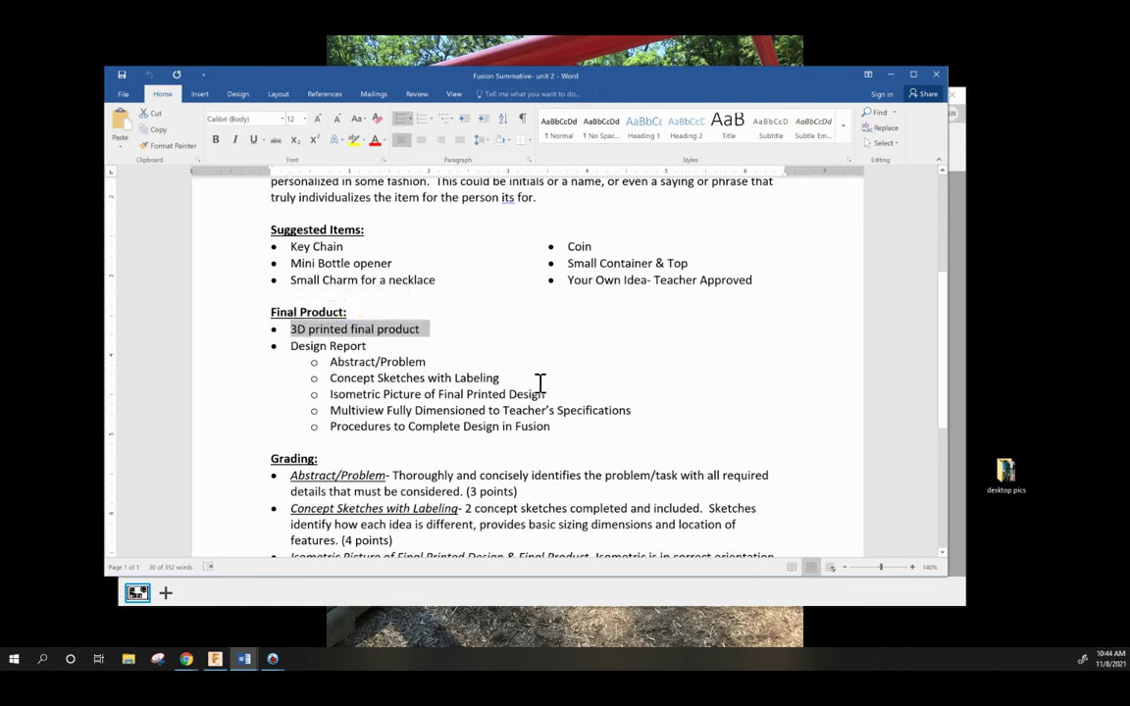
{"action": "left_click", "coordinate": [292, 345]}
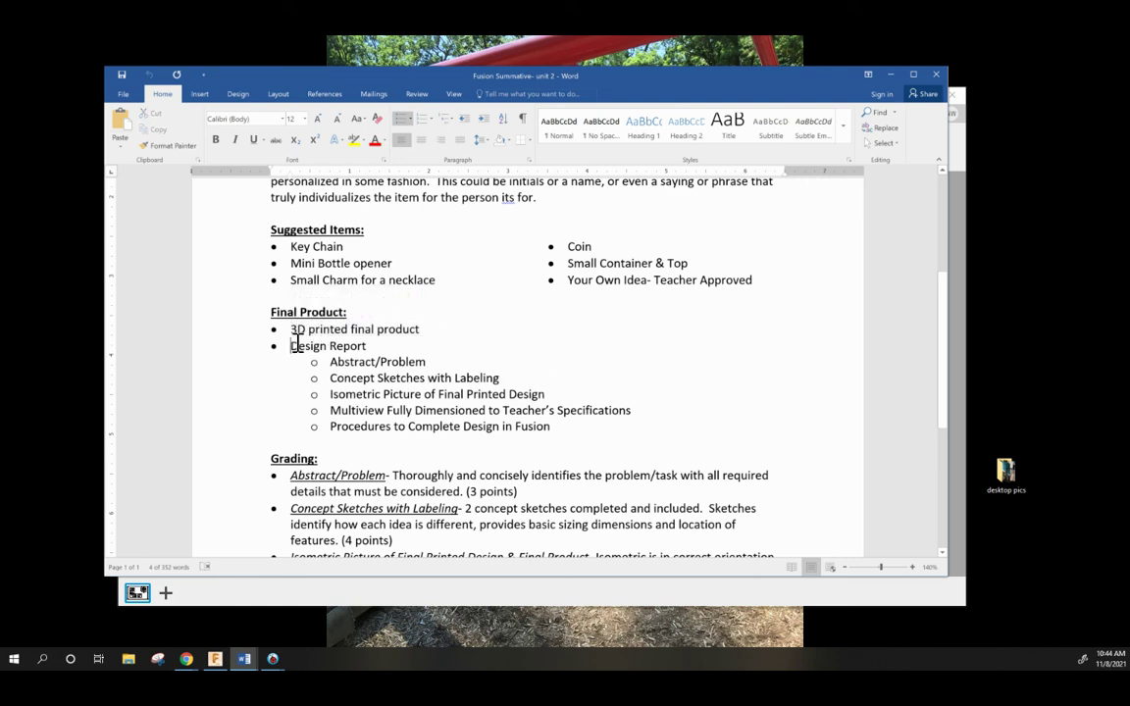
{"action": "left_click_drag", "start_coordinate": [288, 344], "coordinate": [653, 438]}
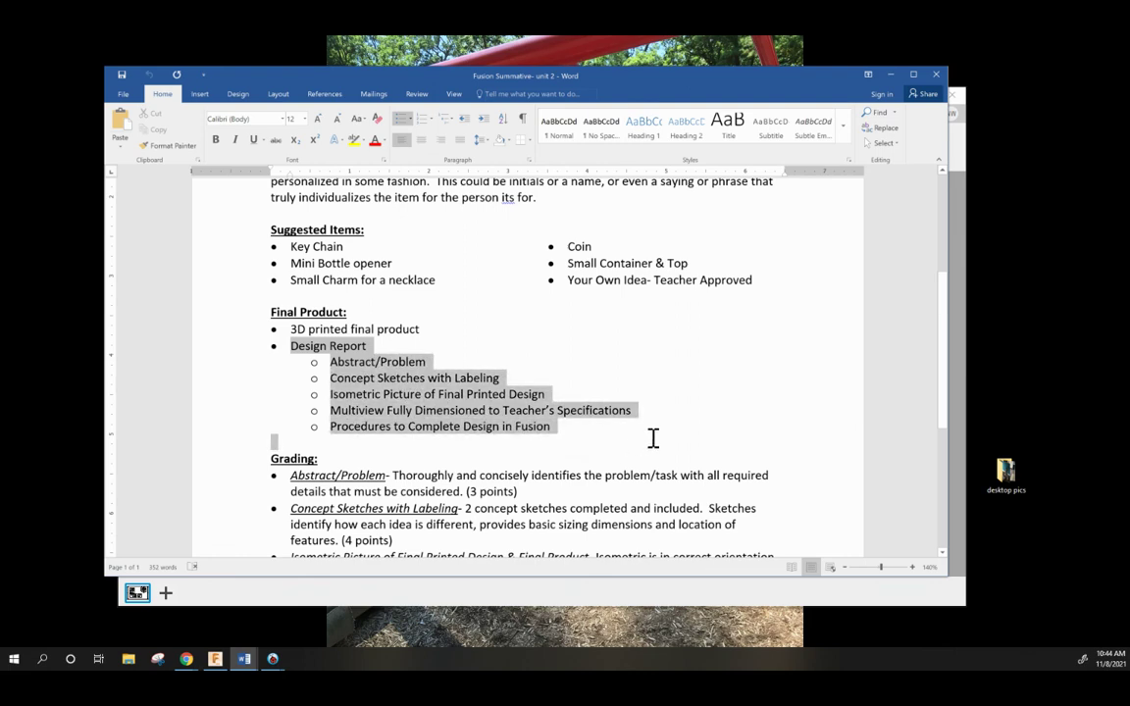
{"action": "left_click", "coordinate": [513, 329]}
{"action": "scroll", "coordinate": [545, 380], "scroll_direction": "down", "scroll_amount": 5}
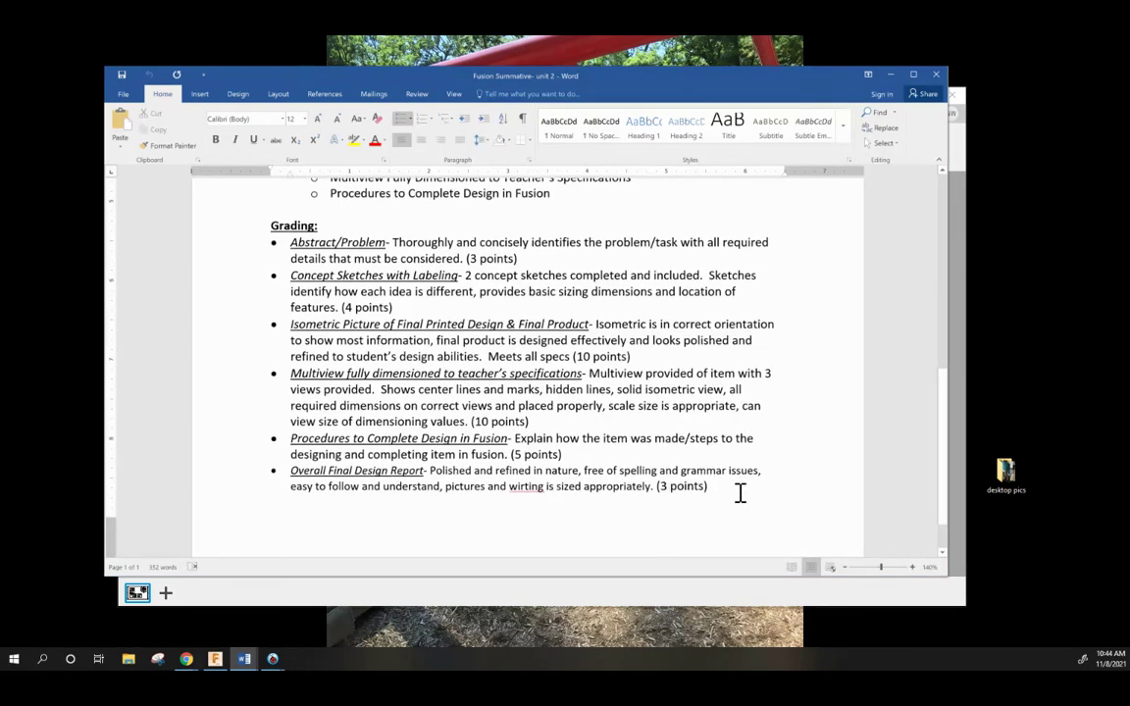
{"action": "left_click_drag", "start_coordinate": [721, 454], "coordinate": [633, 405]}
{"action": "left_click", "coordinate": [716, 459]}
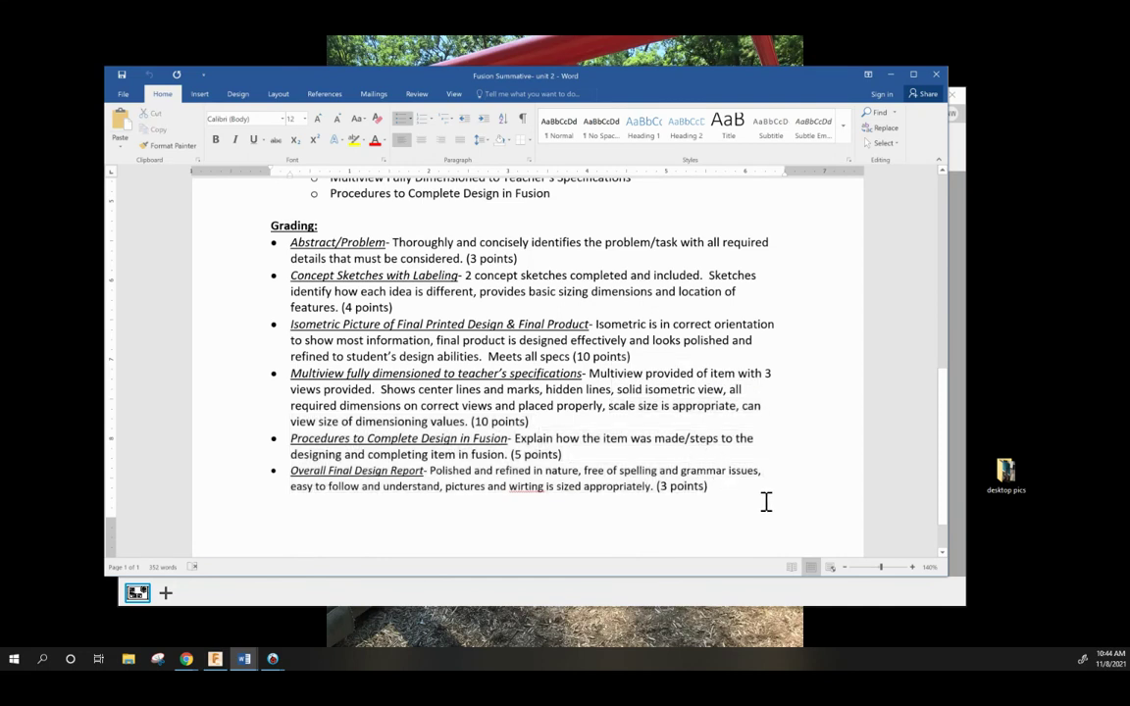